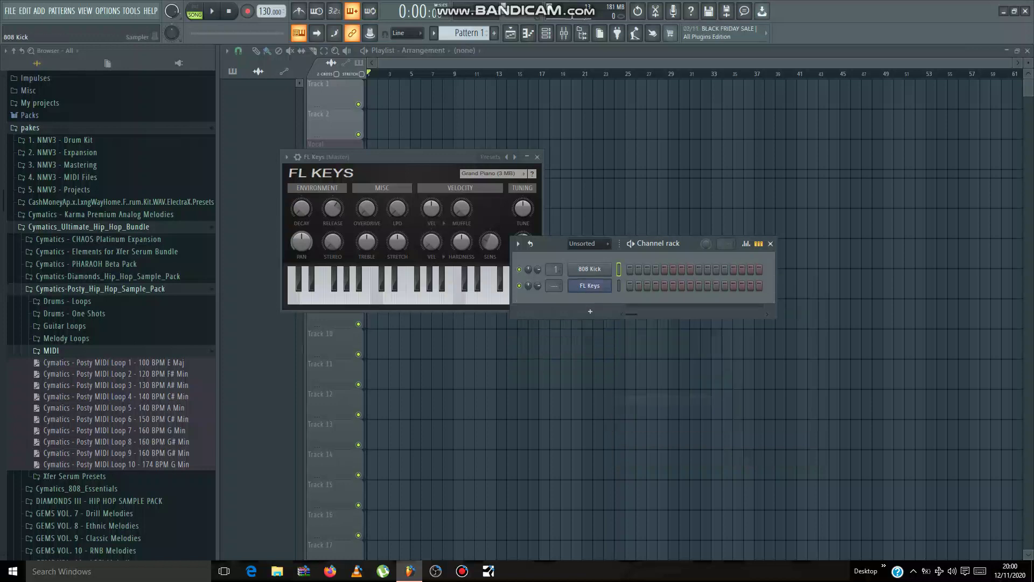
Delete the 808 Kick channel from the channel rack and add an ElectraX instrument channel.
right_click(590, 269)
click(633, 383)
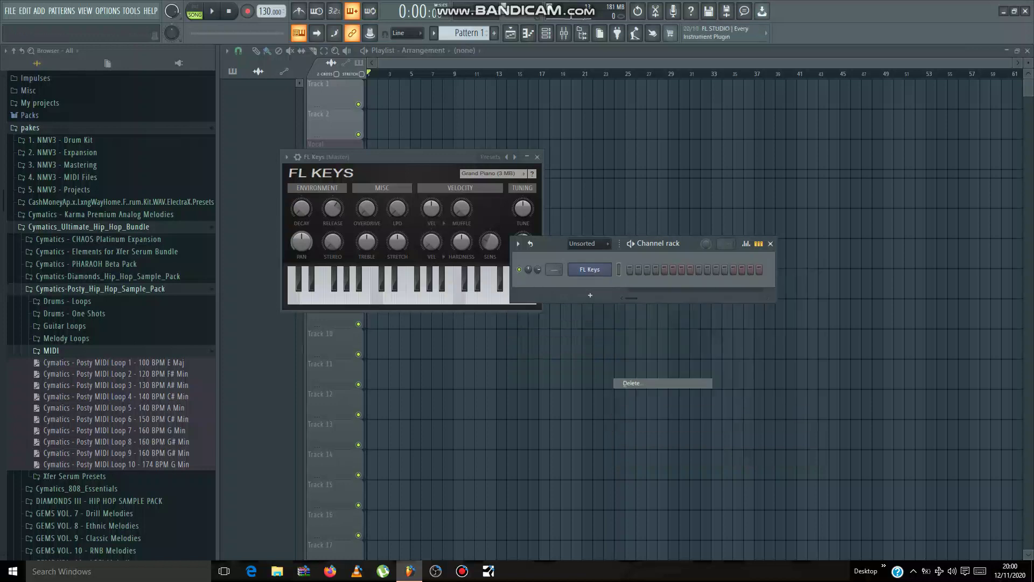
click(591, 295)
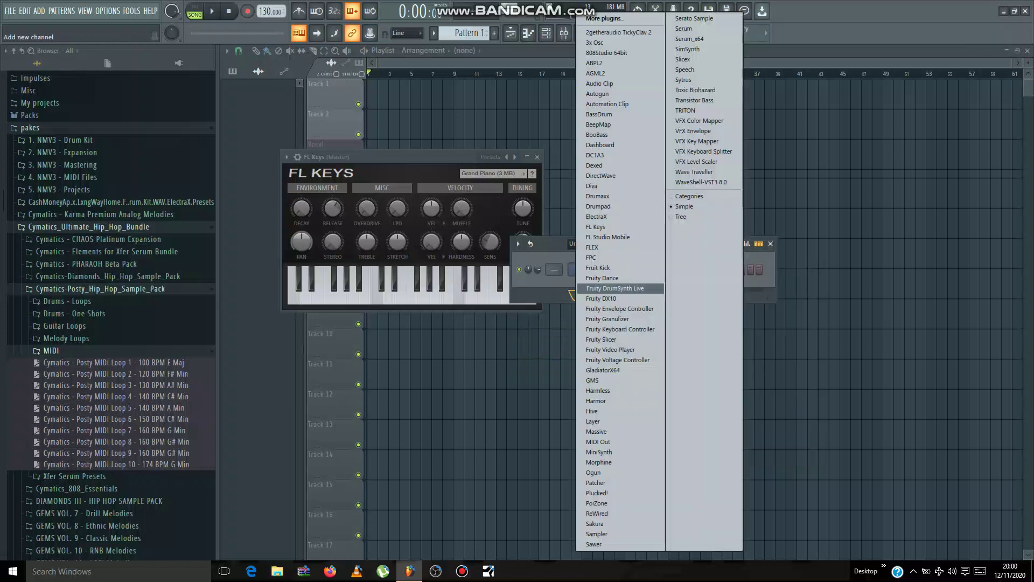
click(597, 216)
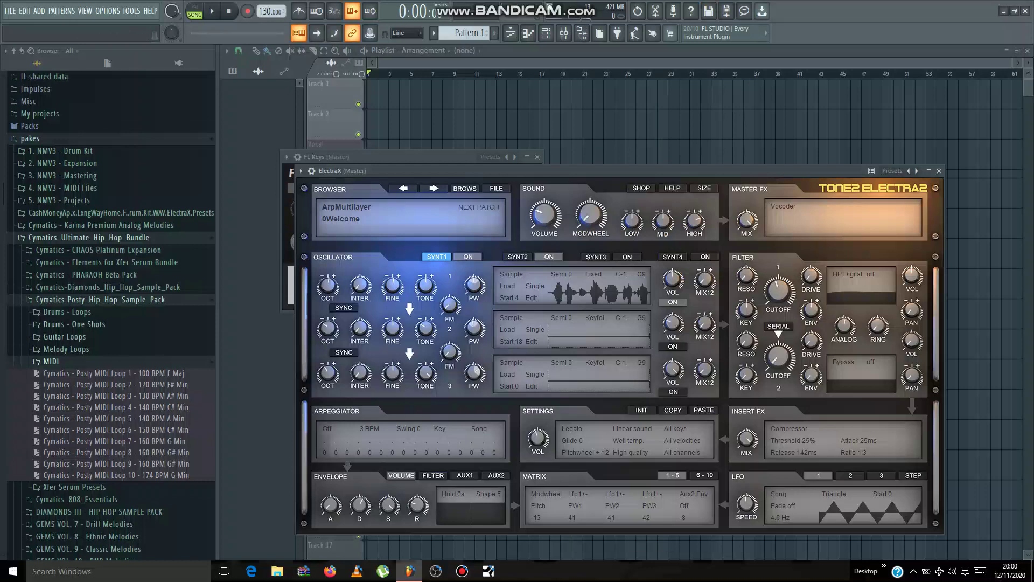
Load the preset key - paradise.fxp from the KC Supreme – Onyx (ElectraX Bank) folder into ElectraX, try its sound and close the plugin.
scroll(108, 313, down, 4)
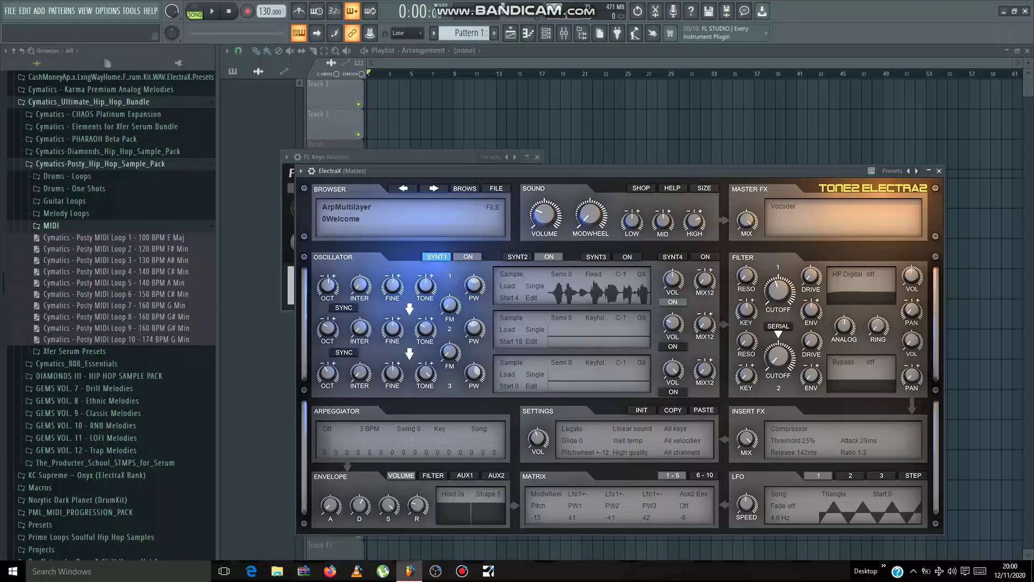
click(495, 188)
click(516, 200)
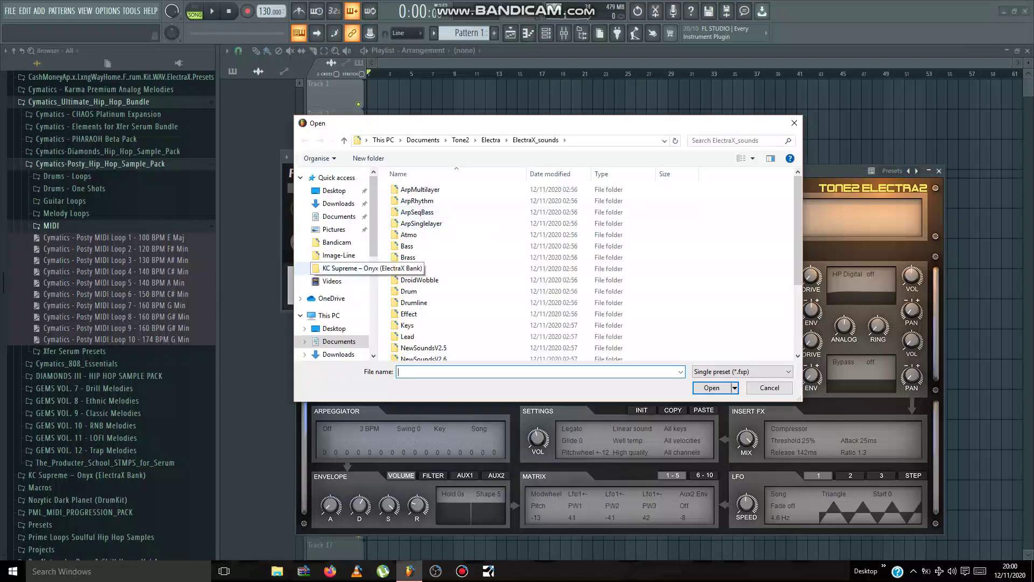
scroll(431, 276, down, 5)
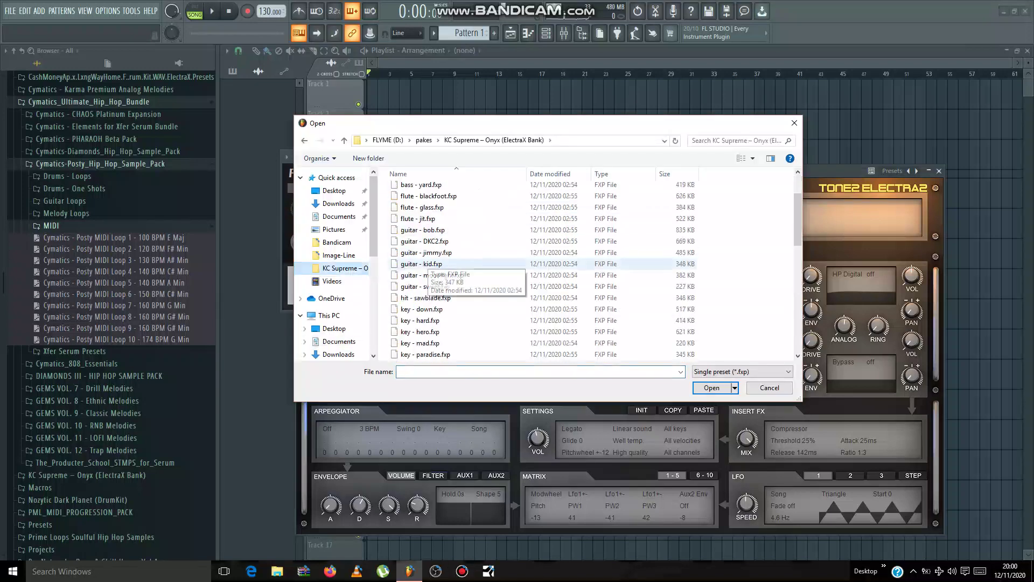
click(431, 252)
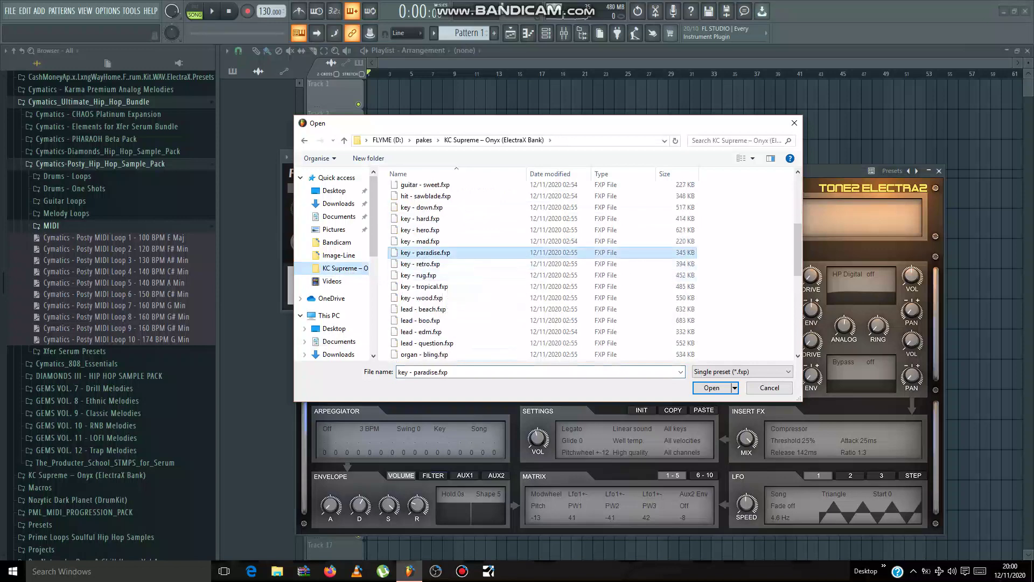
click(712, 388)
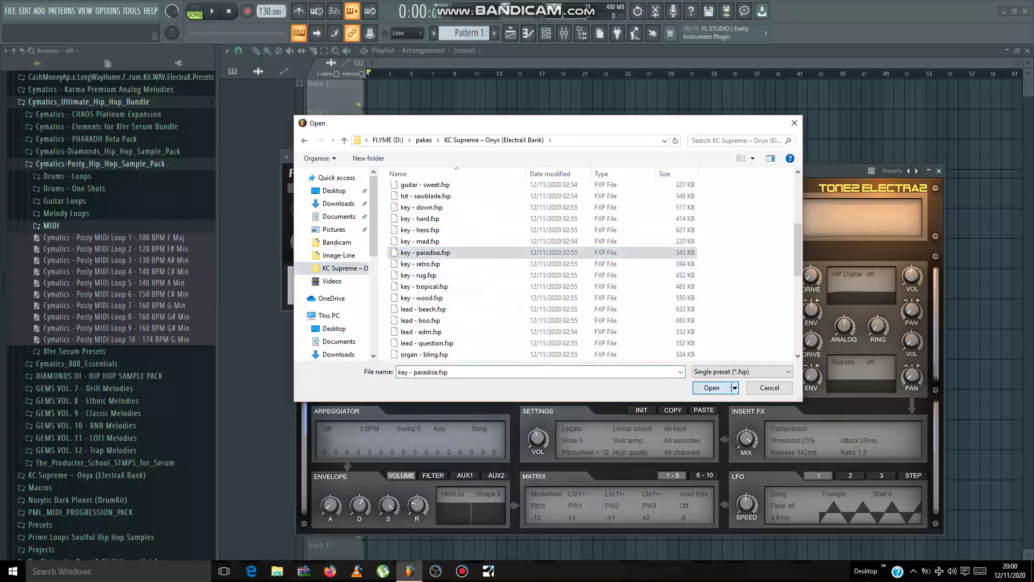
key(w)
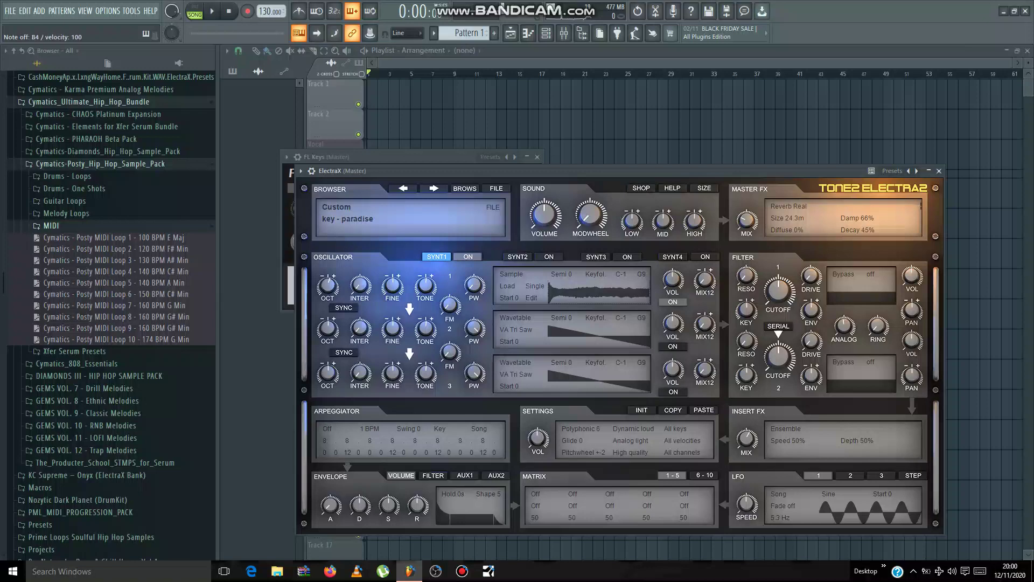
click(939, 171)
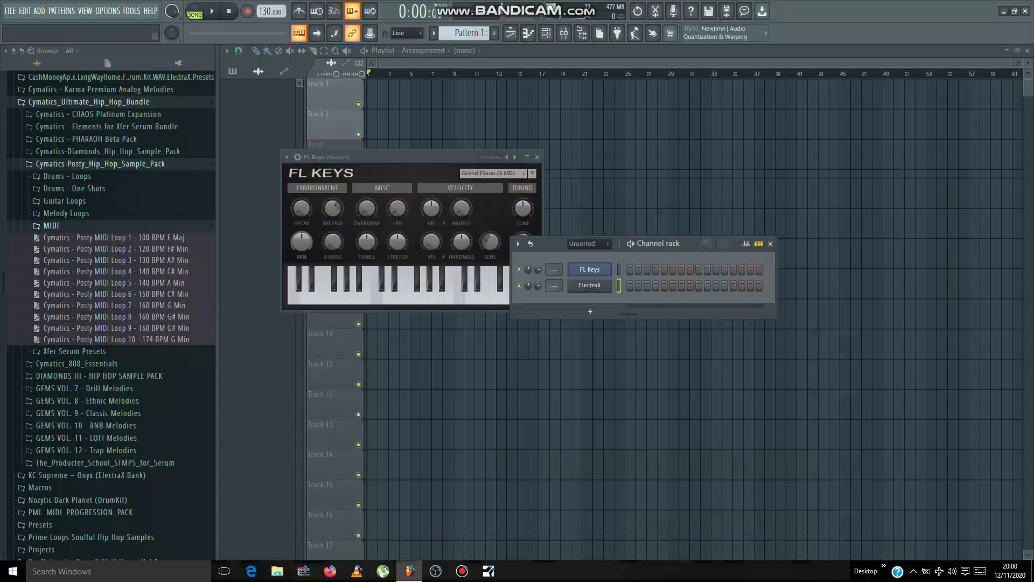
Set the project tempo to 160 BPM and open the ElectraX channel's piano roll.
right_click(264, 11)
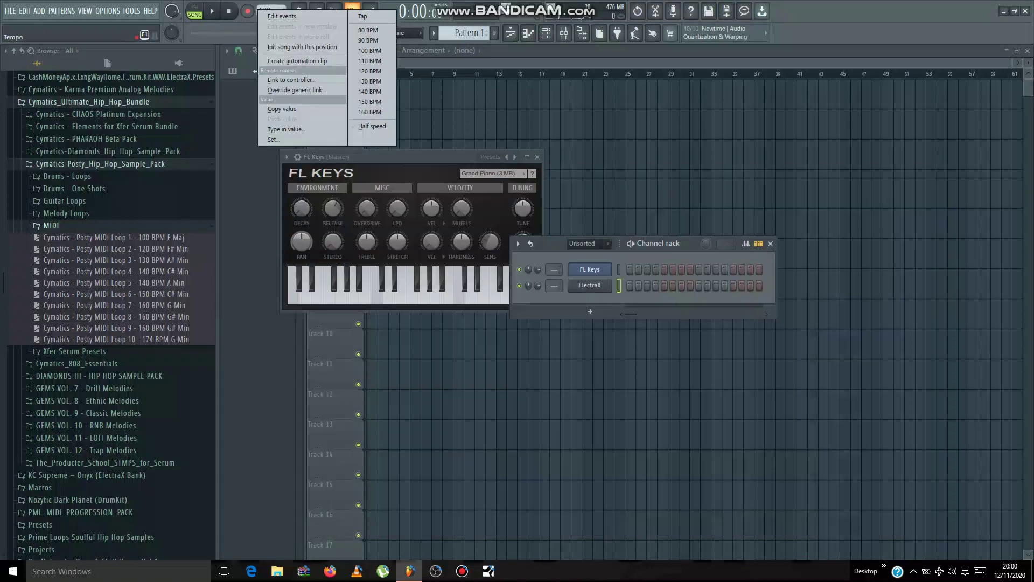
click(370, 113)
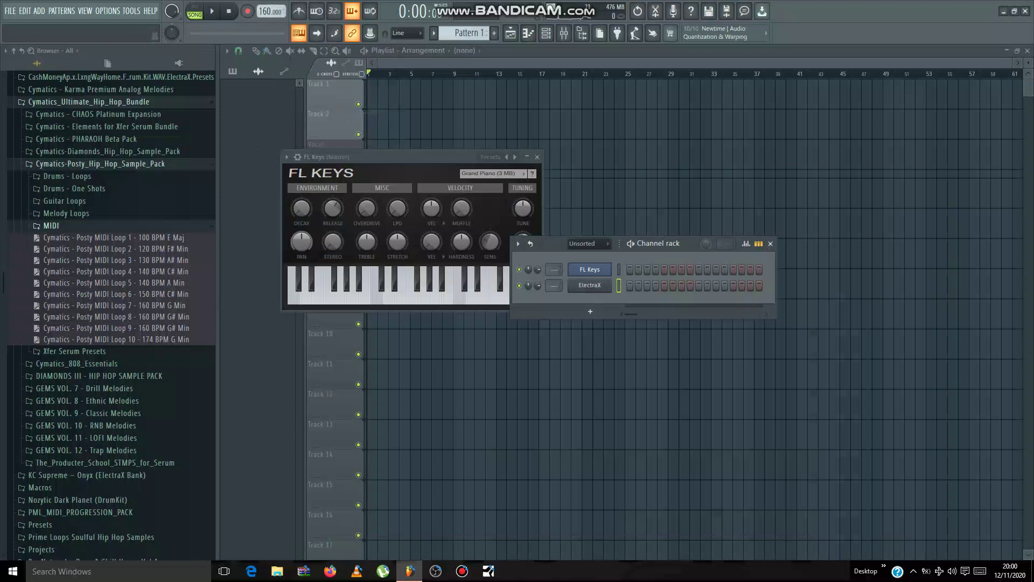
right_click(608, 284)
click(636, 286)
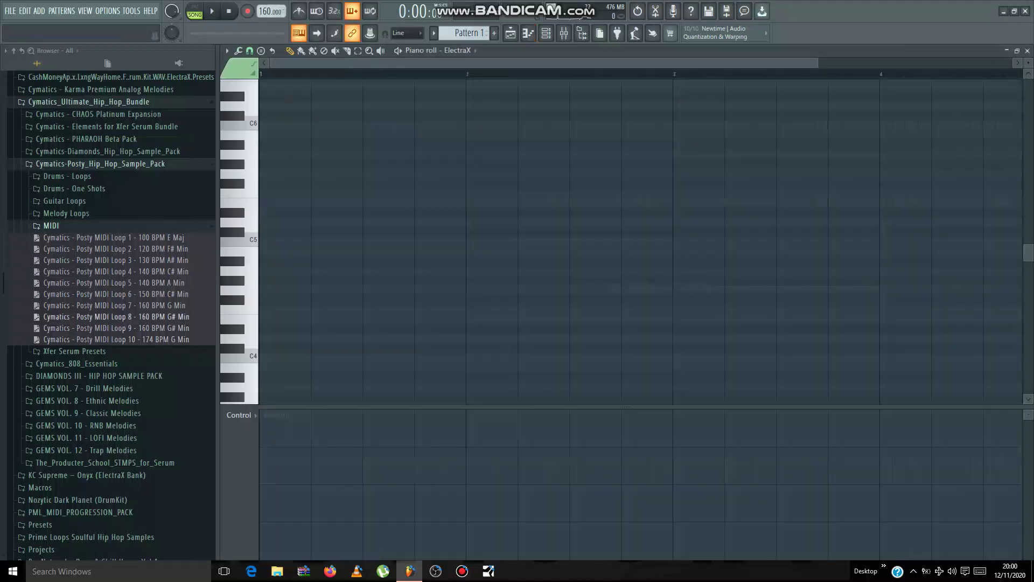
Try Cymatics - Posty MIDI Loop 8 - 160 BPM G# Min in the ElectraX piano roll and play it back.
drag(86, 316, 324, 283)
scroll(353, 262, up, 6)
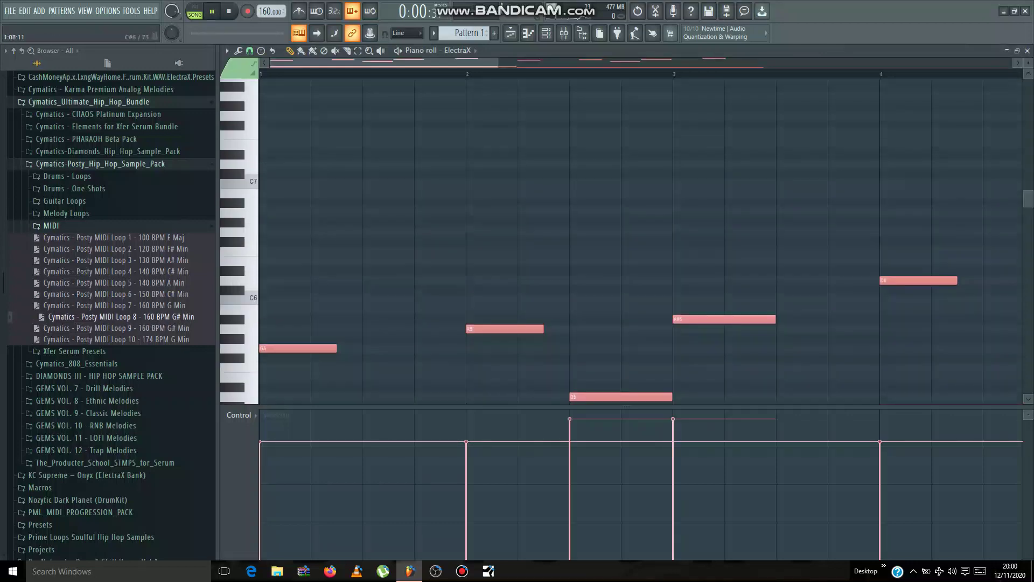
key(space)
key(space)
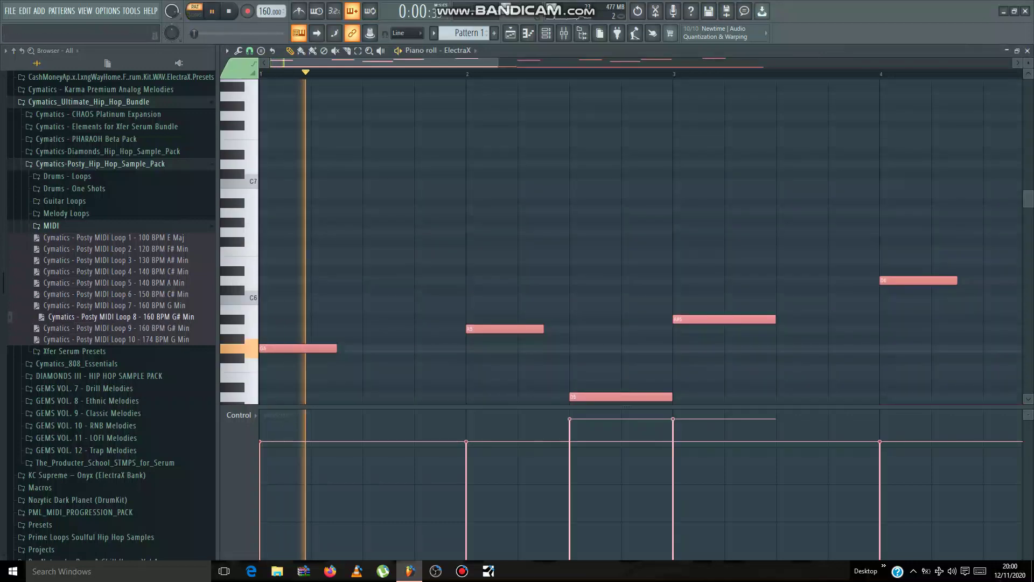
key(space)
Load Cymatics - Posty MIDI Loop 7 - 160 BPM G Min into the ElectraX piano roll and play the full pattern.
drag(114, 306, 331, 262)
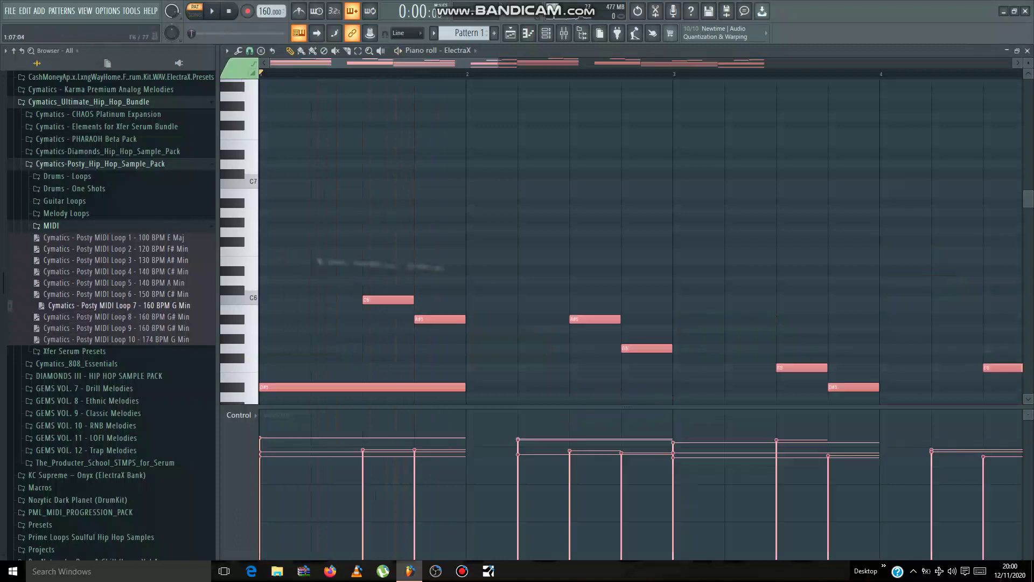
scroll(332, 252, down, 6)
key(space)
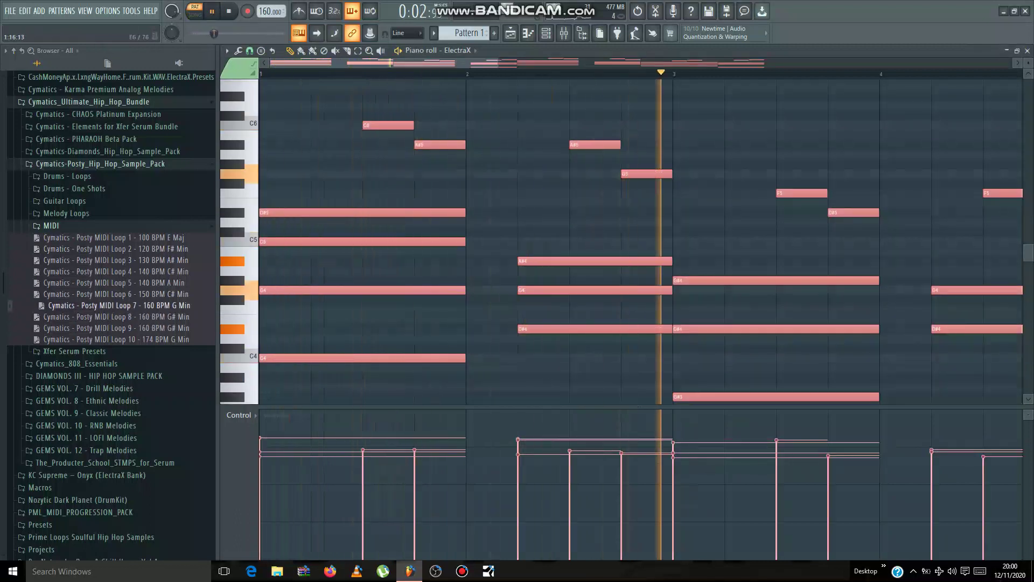
scroll(466, 243, down, 3)
scroll(918, 285, down, 2)
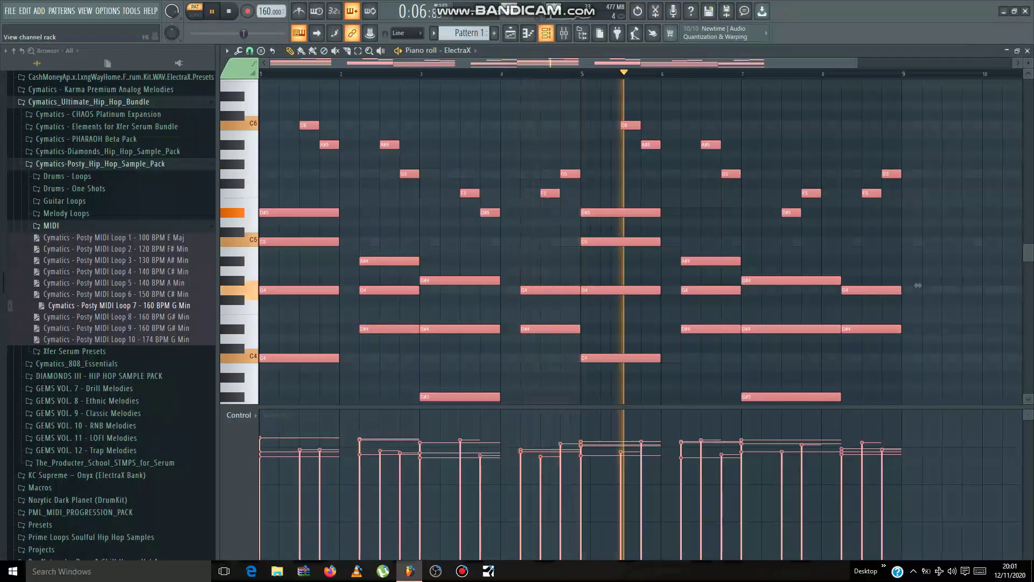
Copy the ElectraX channel's notes and paste them into the FL Keys channel.
key(F6)
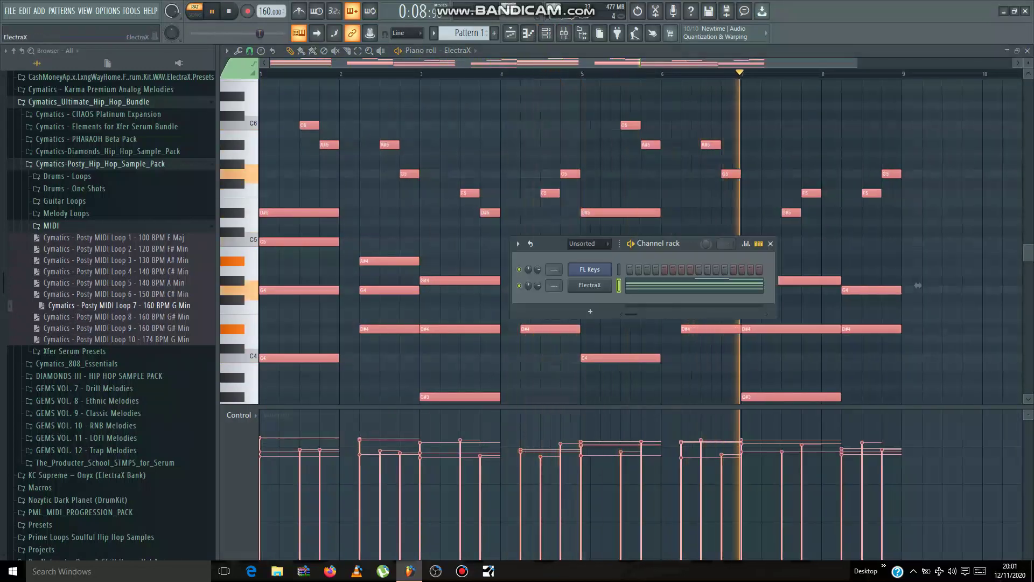
right_click(590, 285)
click(732, 295)
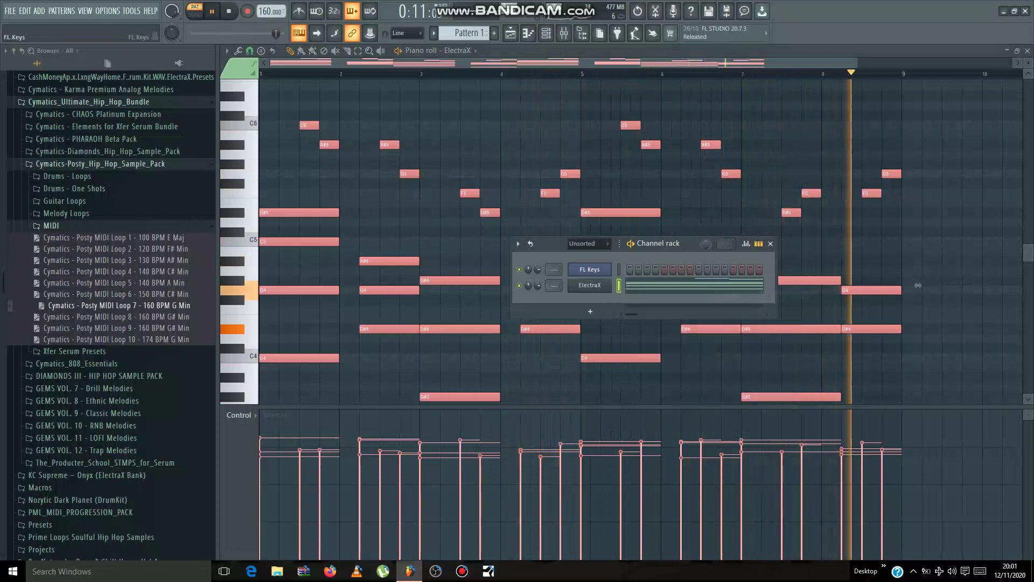
right_click(591, 269)
click(732, 290)
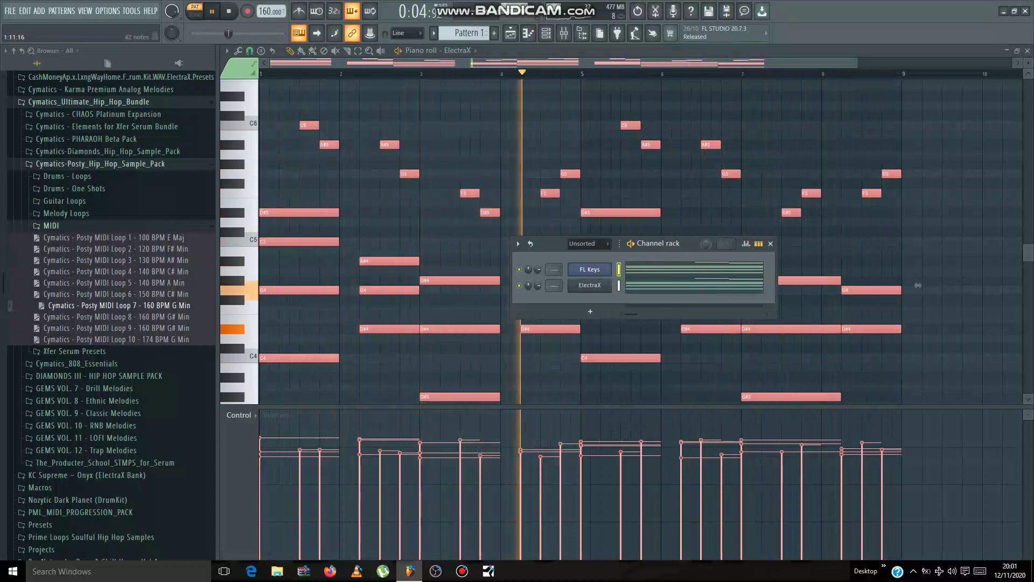
Inspect the pasted notes in the FL Keys piano roll during playback, check the channel rack and stop playback.
click(710, 271)
scroll(710, 271, down, 3)
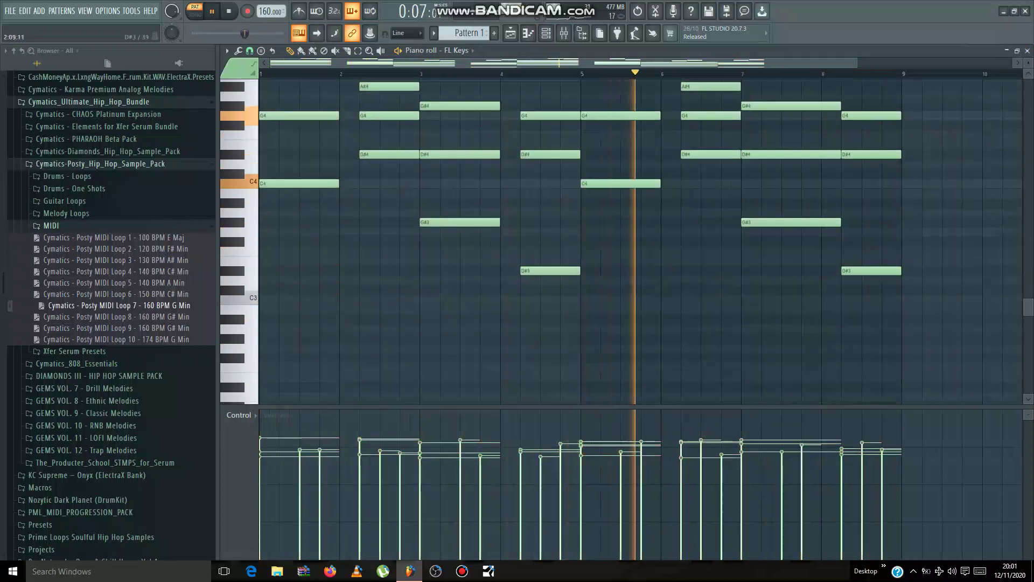
scroll(641, 242, up, 3)
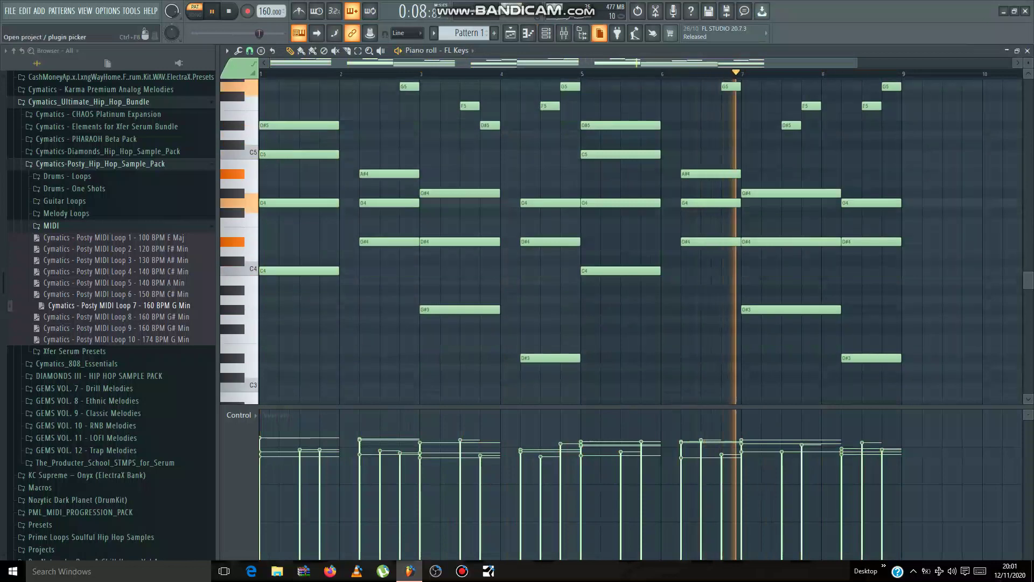
click(546, 33)
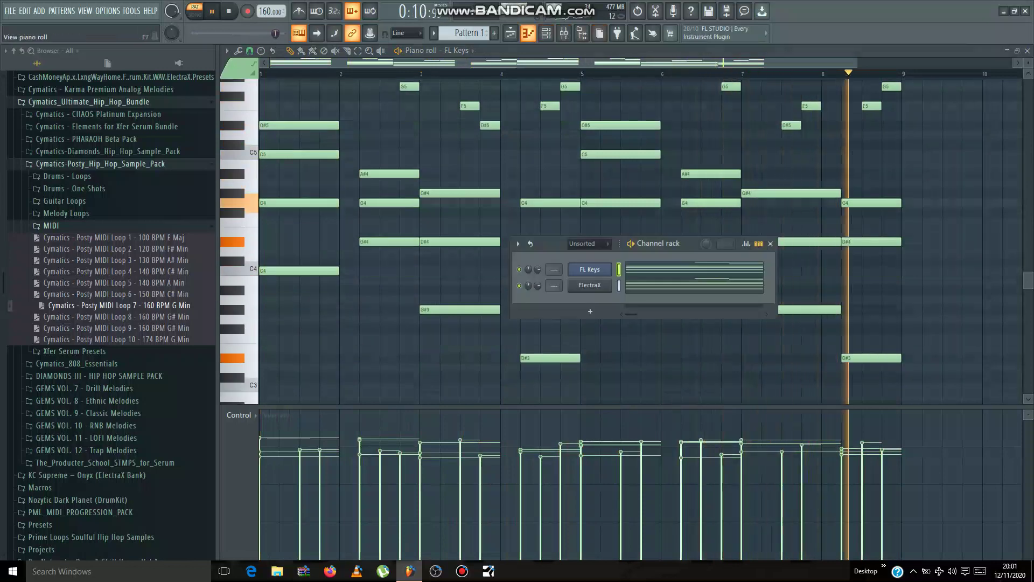
click(546, 33)
key(space)
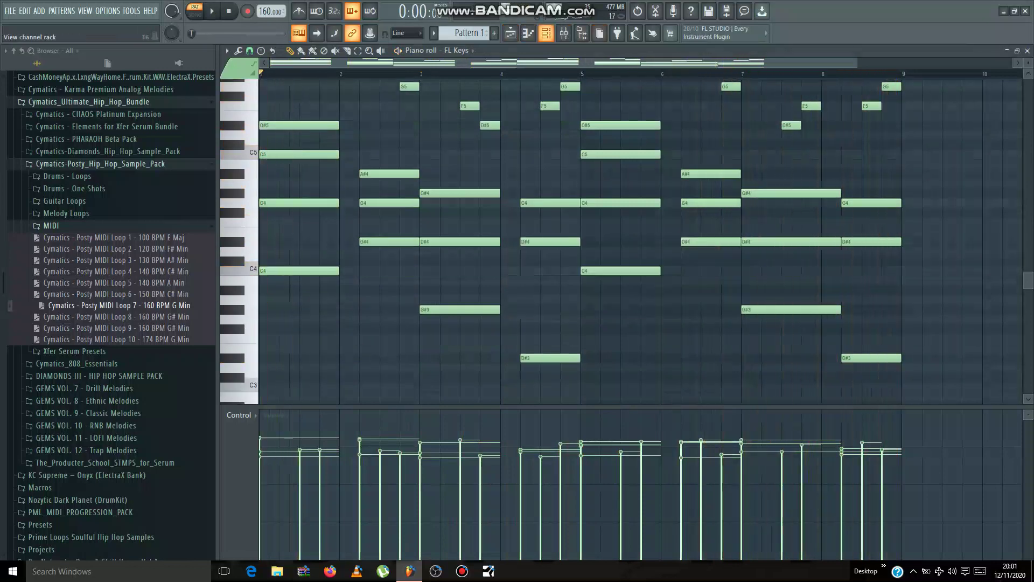
Open the mixer.
click(564, 33)
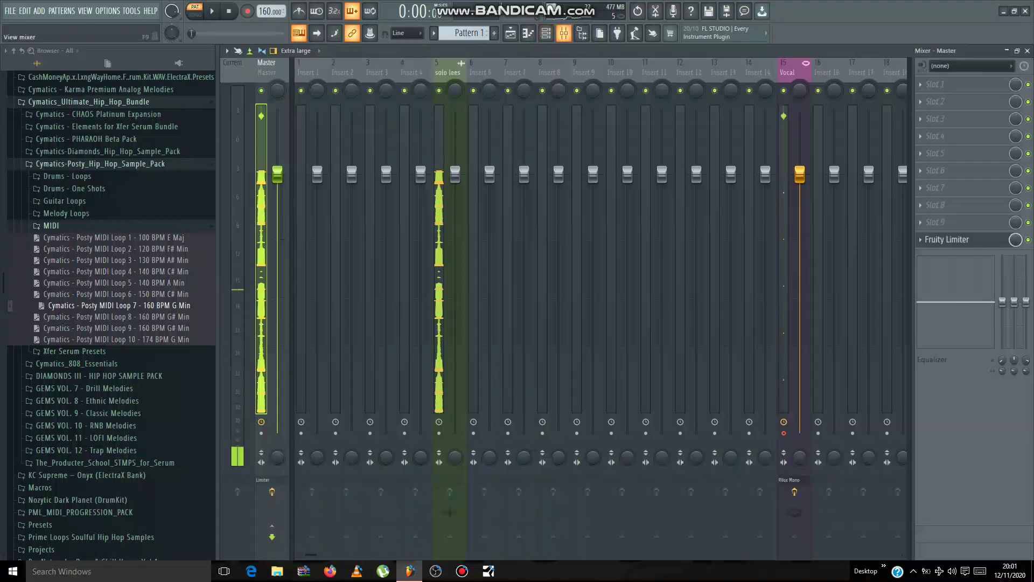
right_click(288, 60)
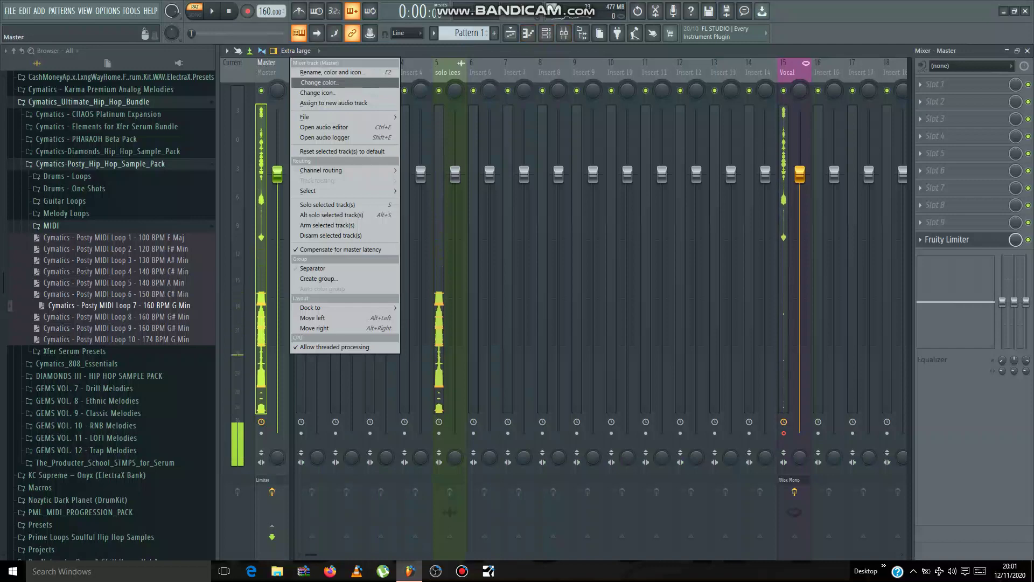
Expand the Travis Scott Drum Kit folder in the sample browser and its subfolder of 808 samples.
scroll(111, 313, down, 10)
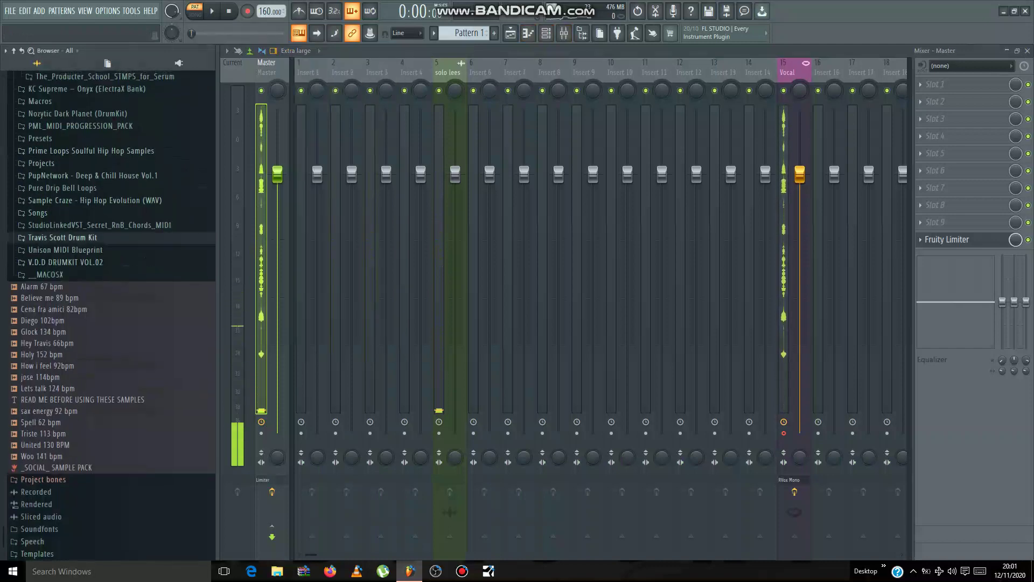
click(62, 237)
click(44, 250)
scroll(54, 245, down, 4)
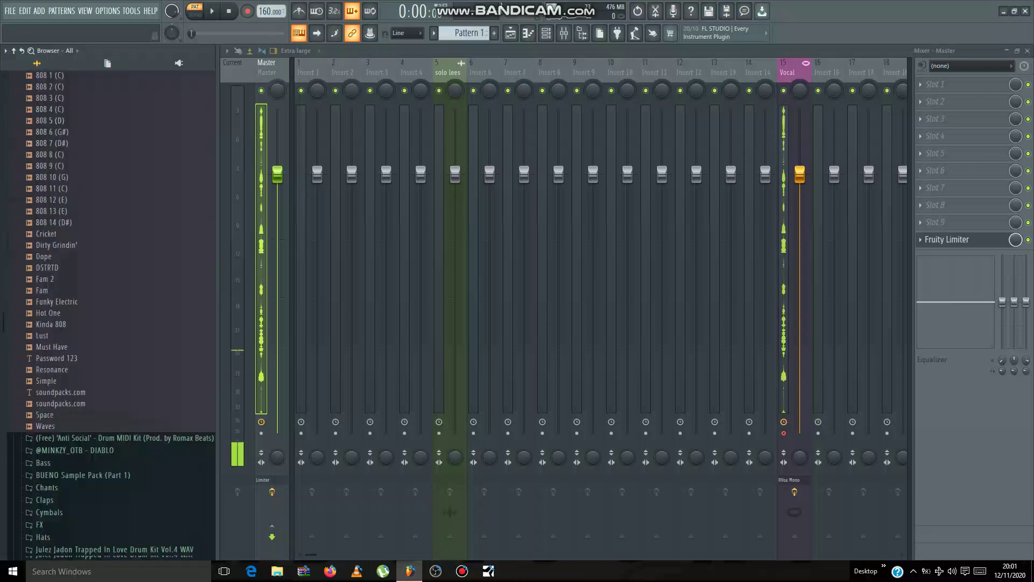
Audition the 808 samples in the drum kit one after another, down to Waves.
key(Down)
key(Down)
key(Down)
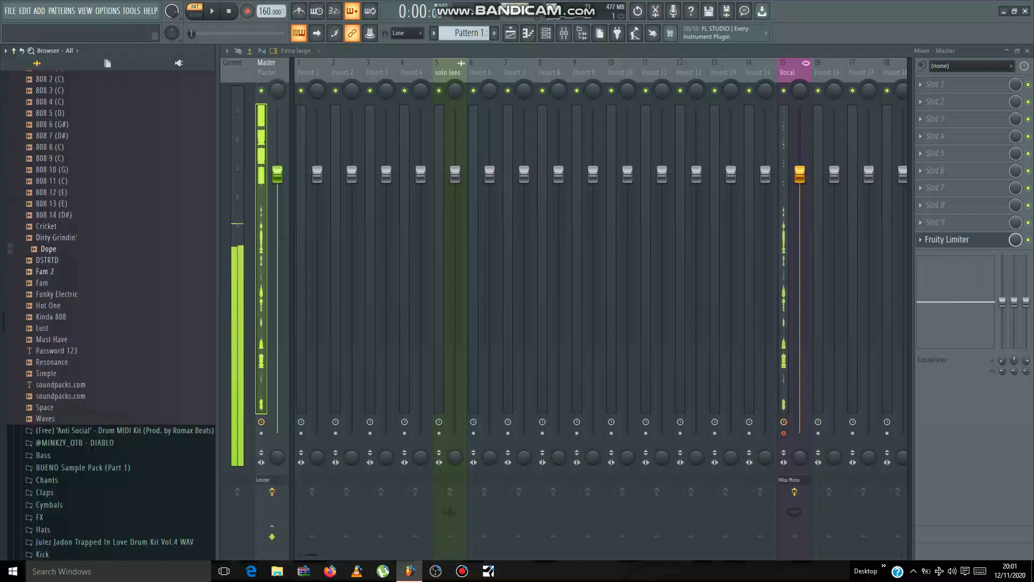
key(Down)
key(Down)
key(Down)
key(Down)
key(Down)
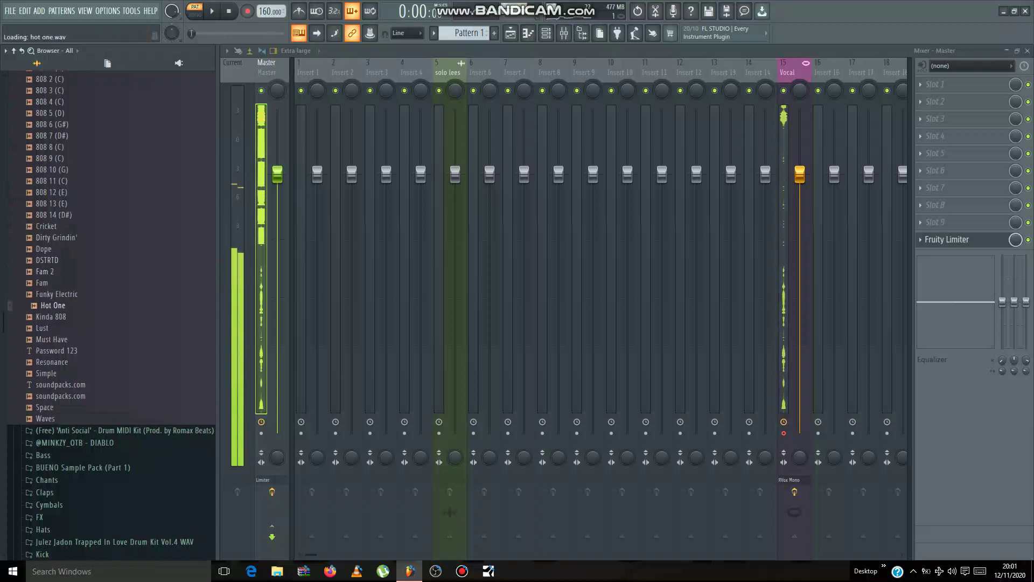
key(Down)
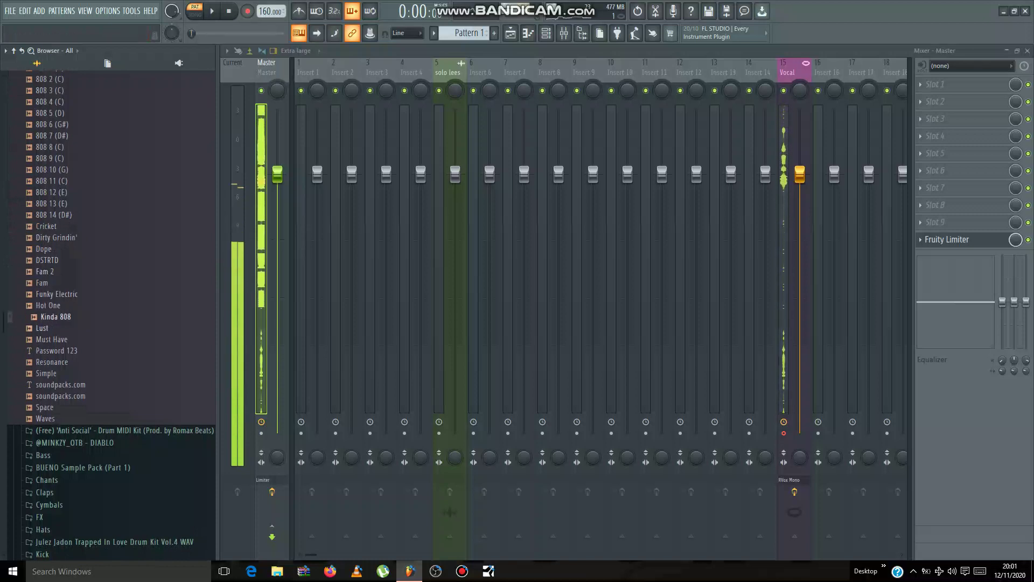
key(Down)
key(Down)
key(Down)
key(Down)
key(Down)
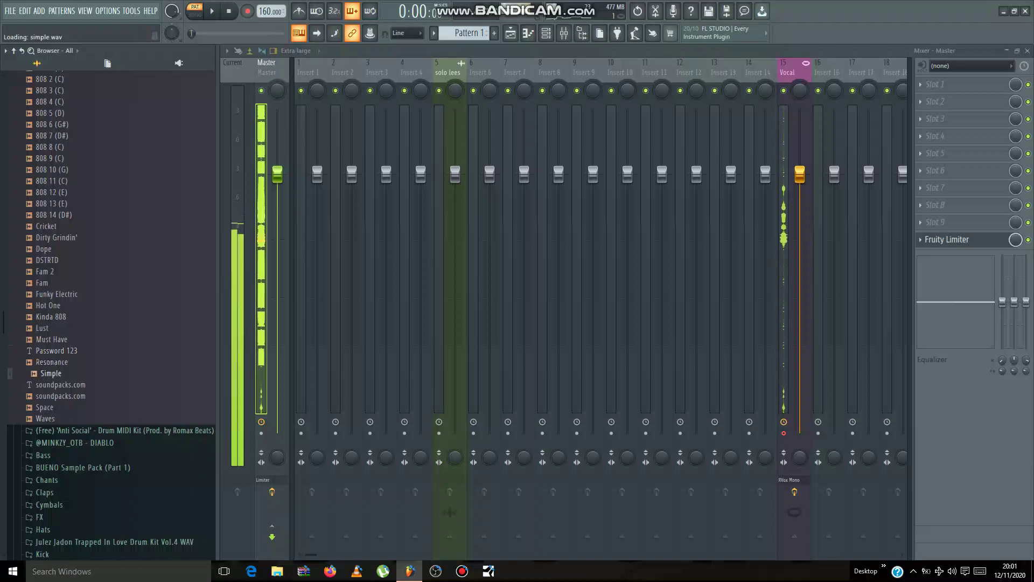
key(Down)
key(Down)
key(Down)
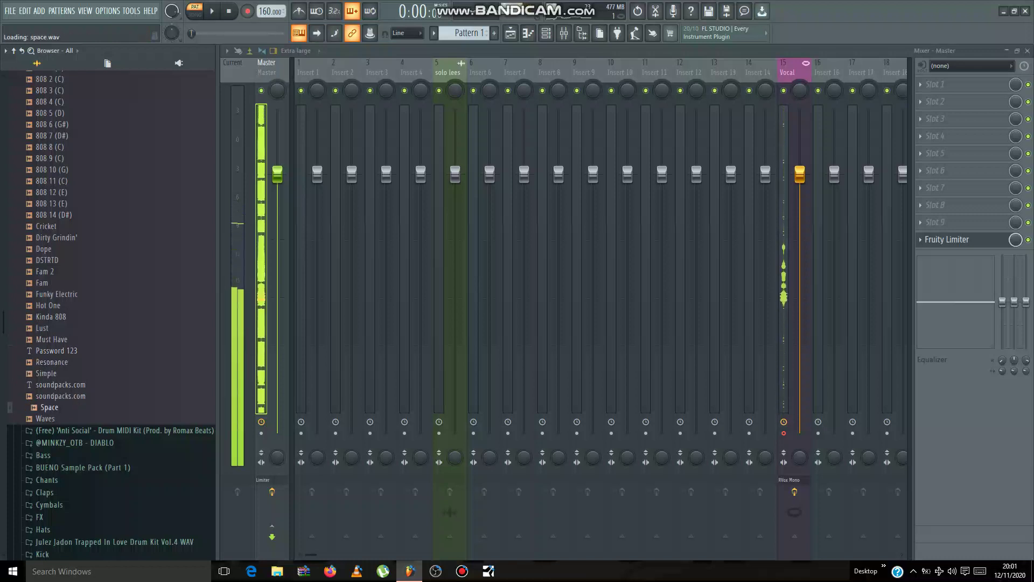
key(Down)
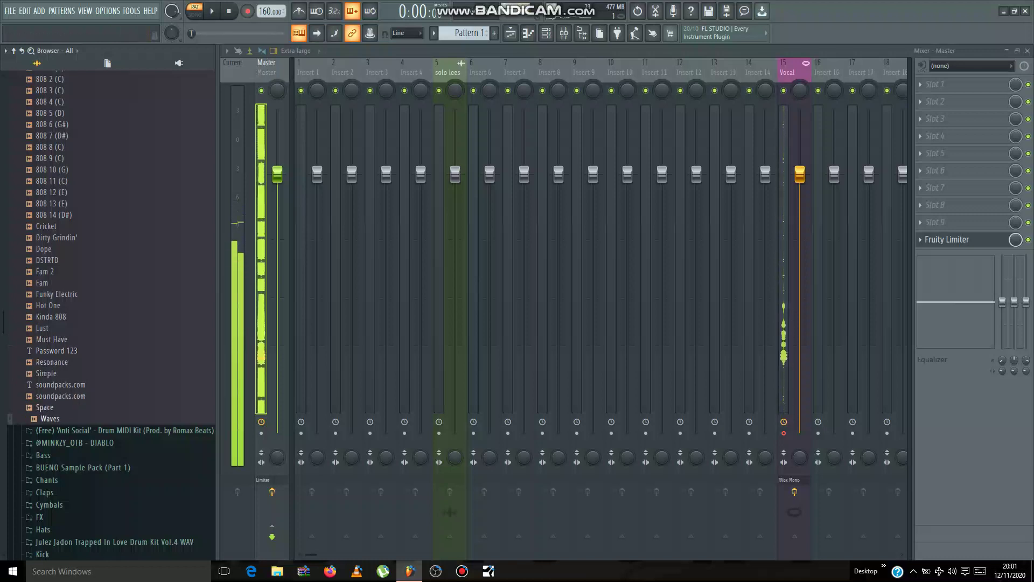
Audition the Space sample in the drum kit's 808s folder.
key(Up)
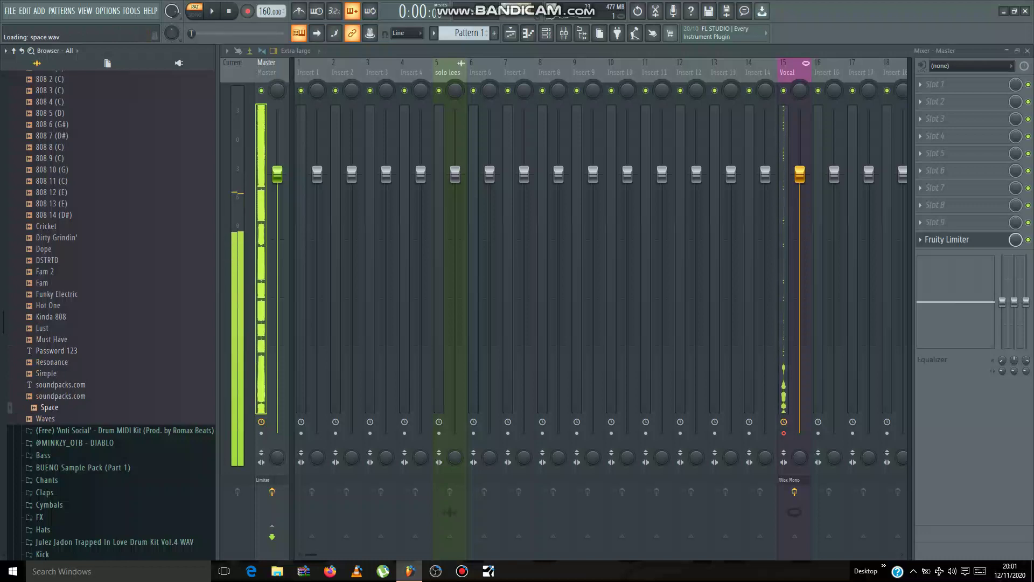
scroll(49, 294, up, 4)
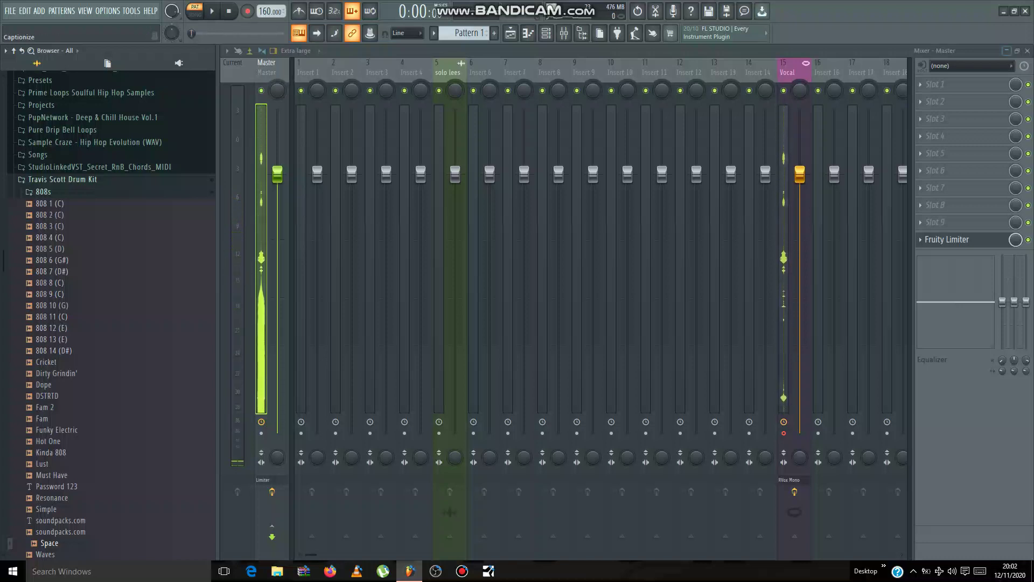
Close the FL Keys piano roll and bring the mixer back up at full size.
key(F7)
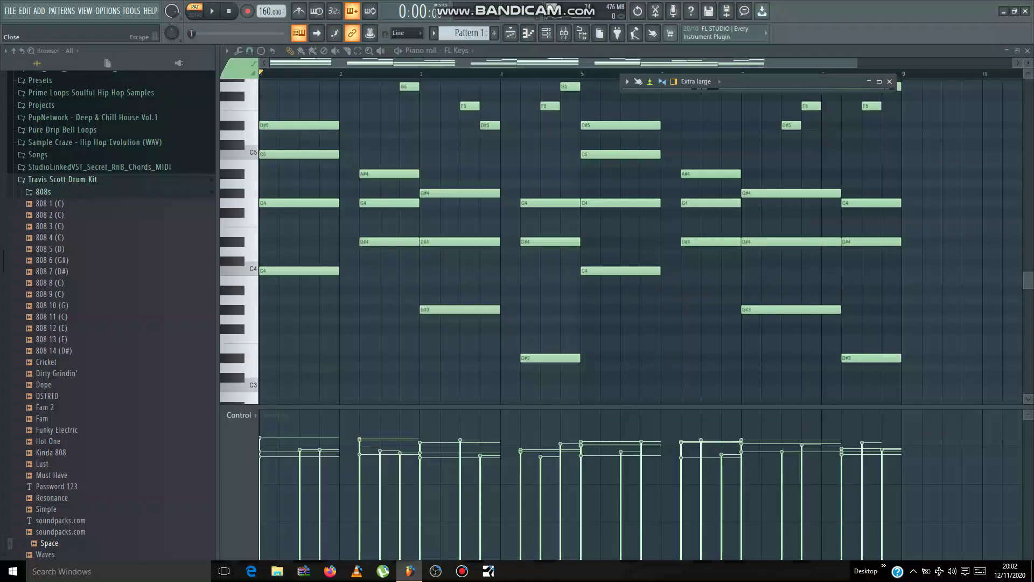
click(1028, 51)
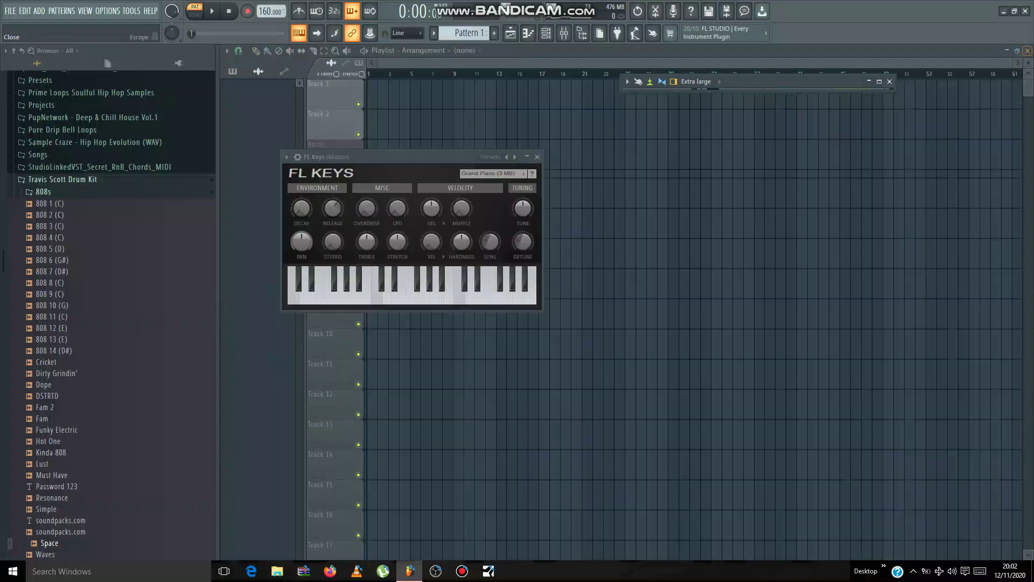
key(F9)
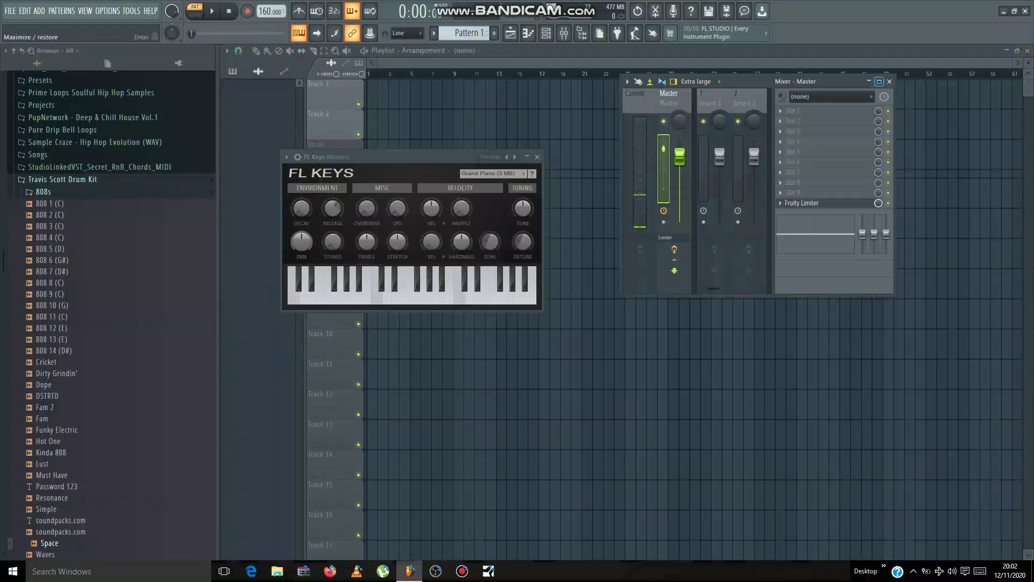
click(880, 81)
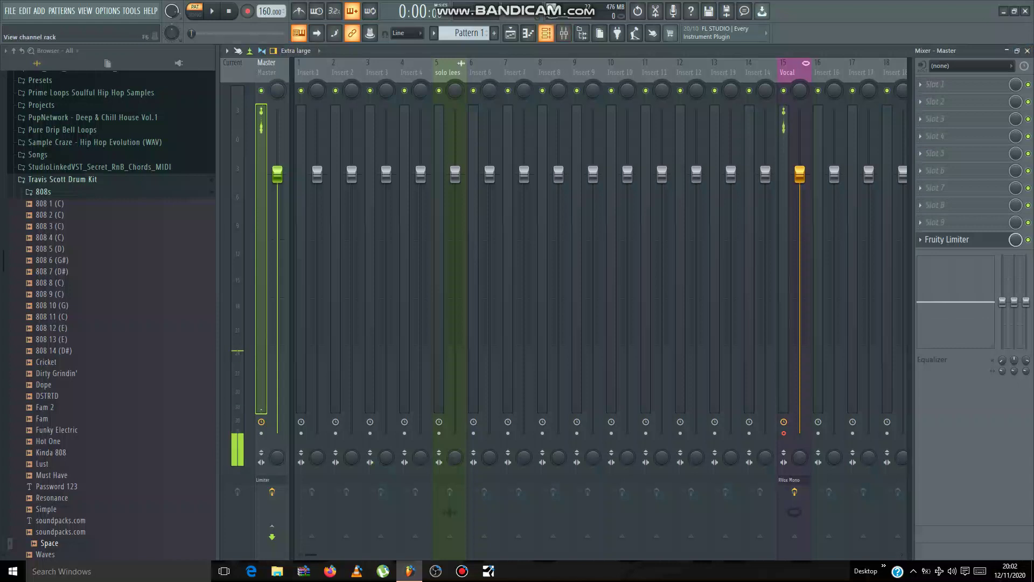
Route the FL Keys and ElectraX channels to their own mixer tracks, 1 and 2.
click(545, 32)
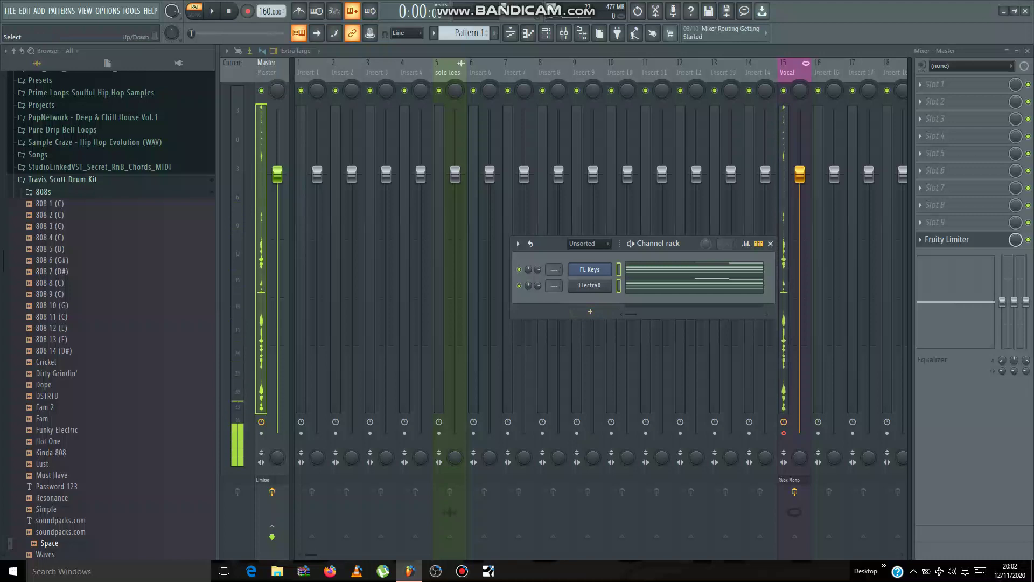
key(ctrl+l)
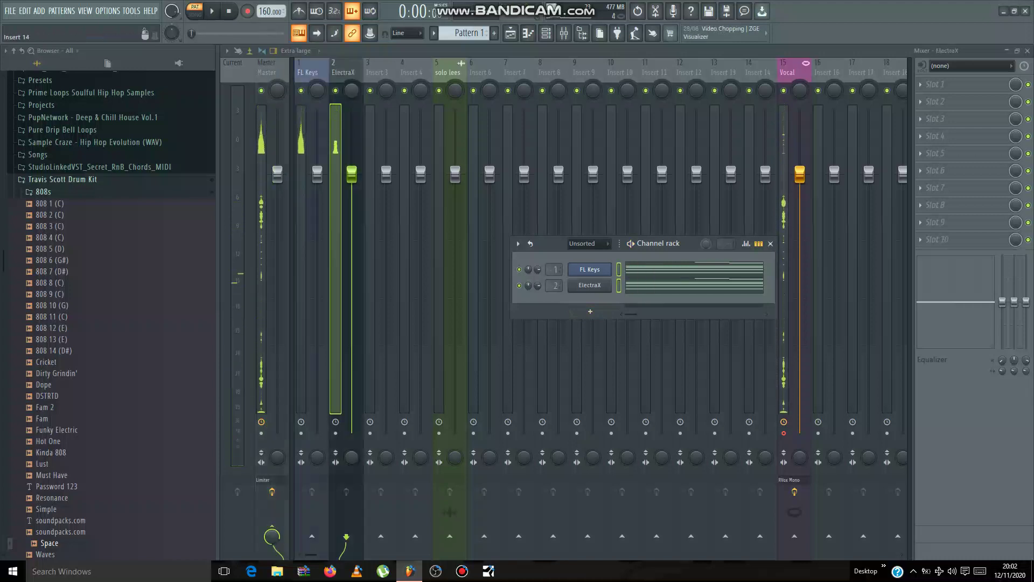
key(F6)
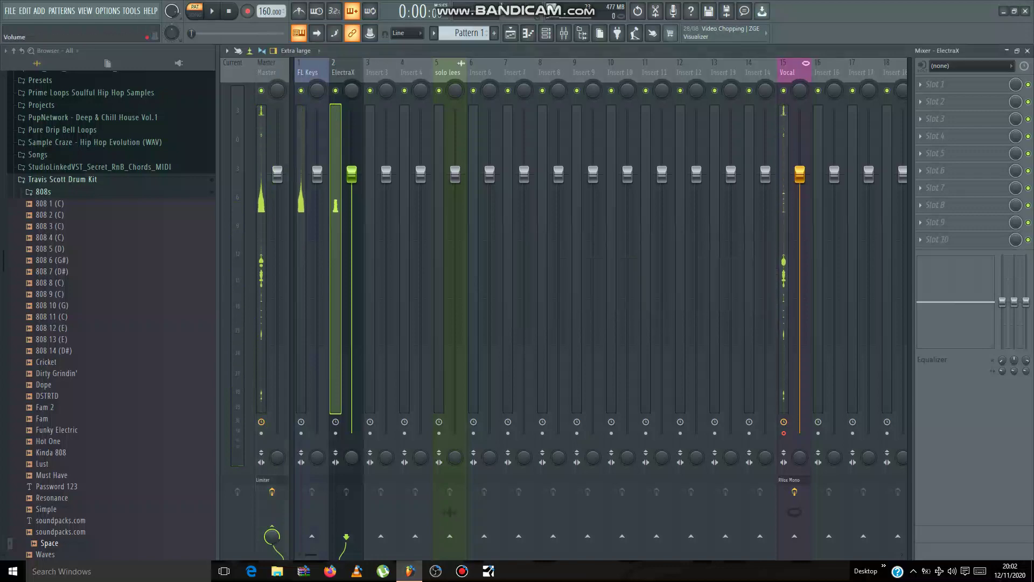
Add Fruity Parametric EQ 2 to slot 1 of the FL Keys mixer track and load its 40Hz + 18kHz cut preset.
click(308, 72)
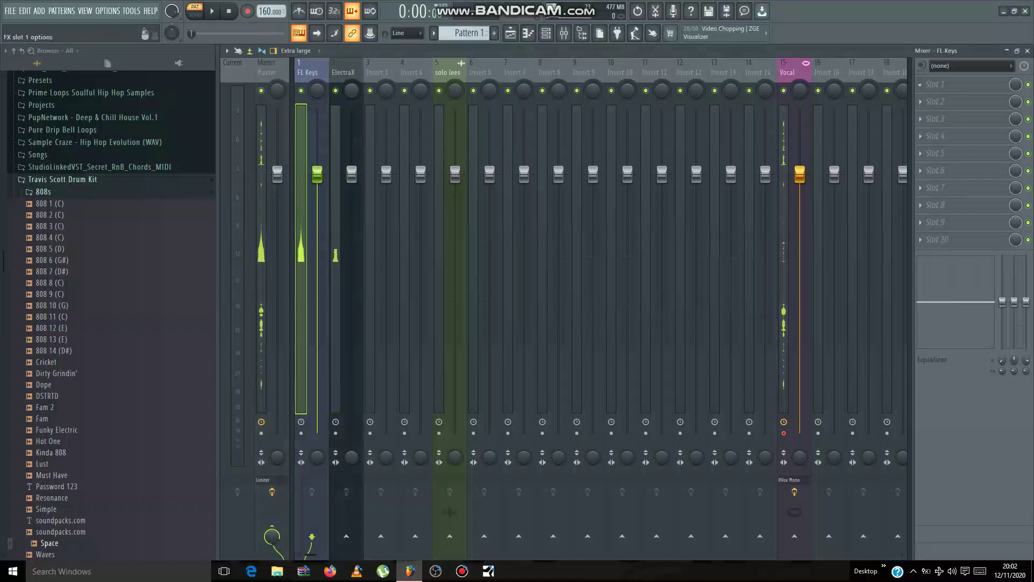
click(935, 84)
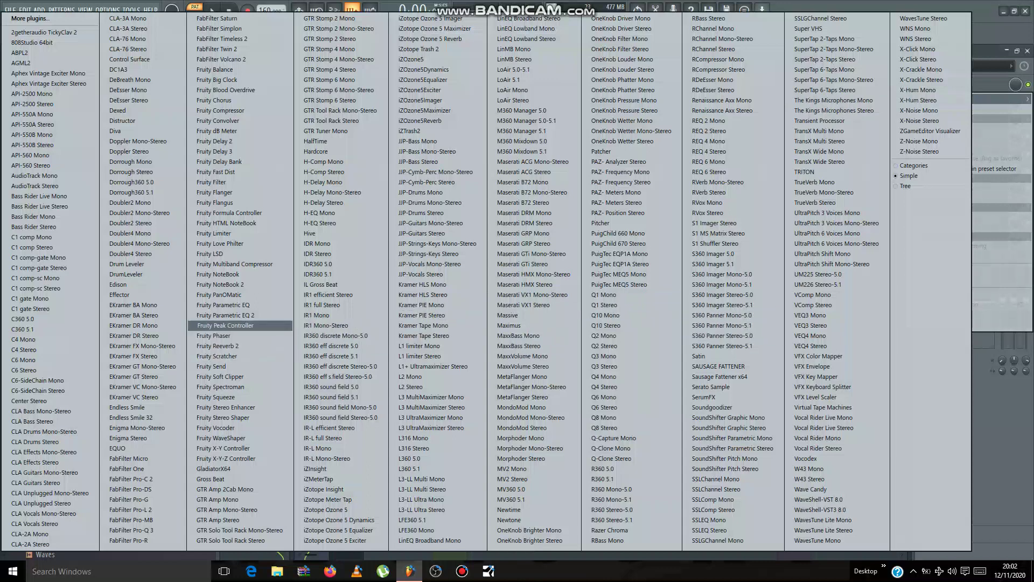
click(226, 315)
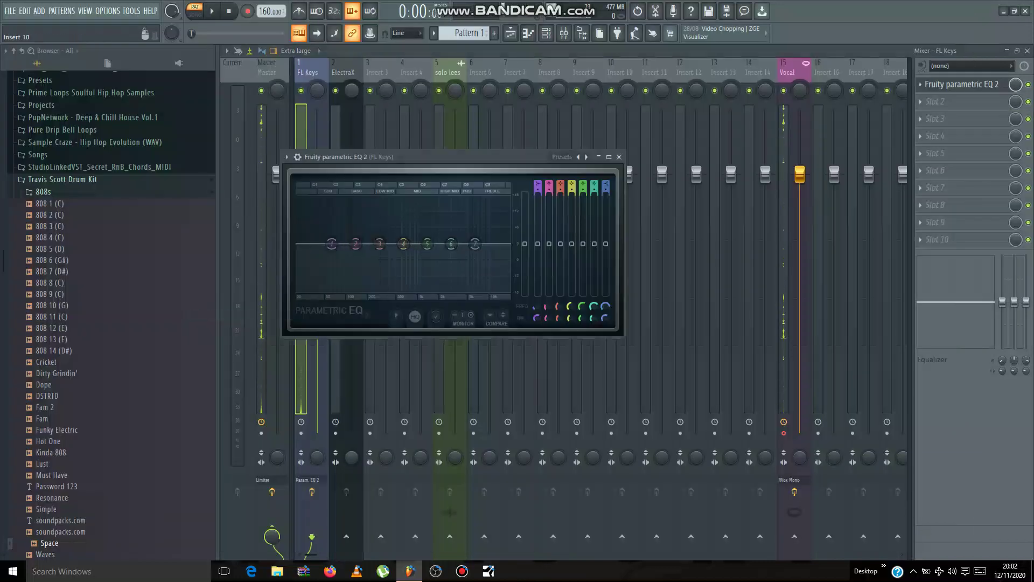
click(586, 157)
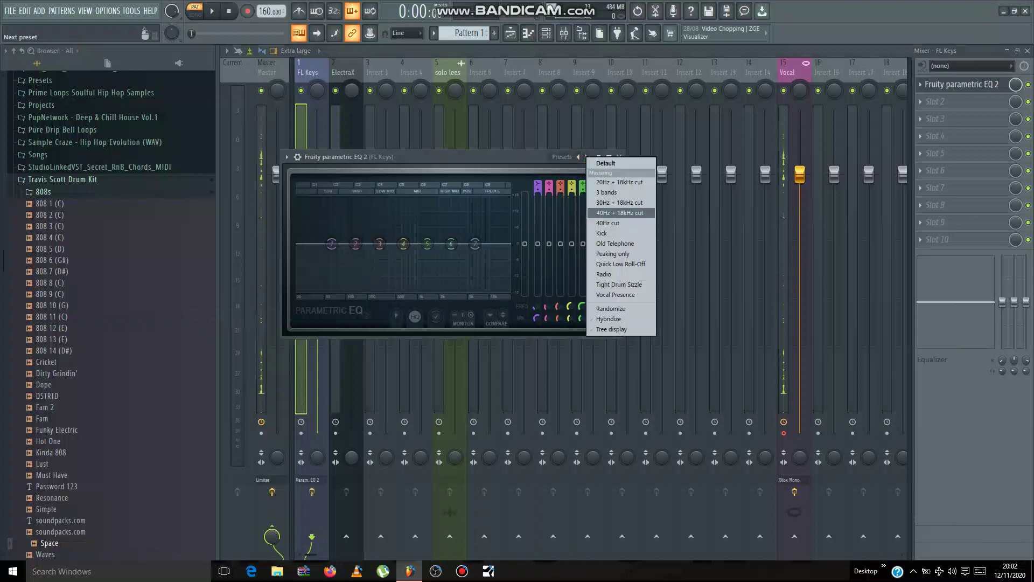
click(619, 212)
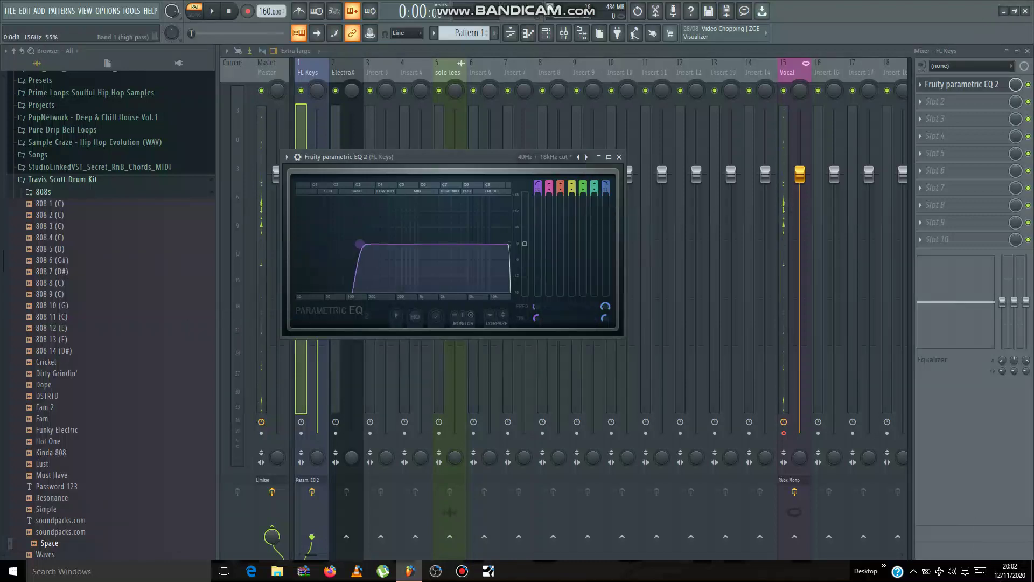
Raise the low-cut band of the FL Keys EQ past 156 Hz, play the pattern and close the EQ.
drag(360, 244, 370, 244)
key(space)
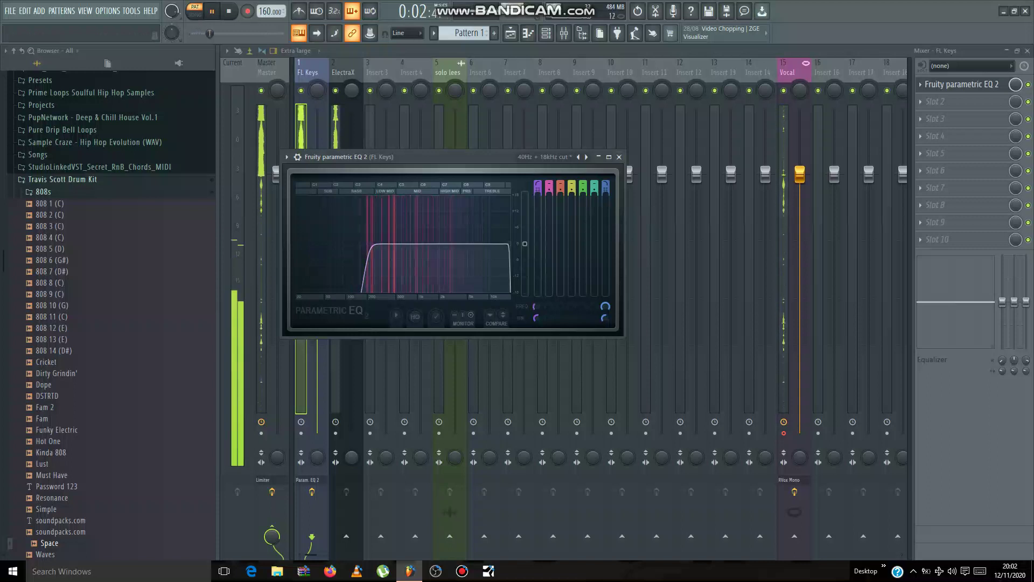
click(619, 157)
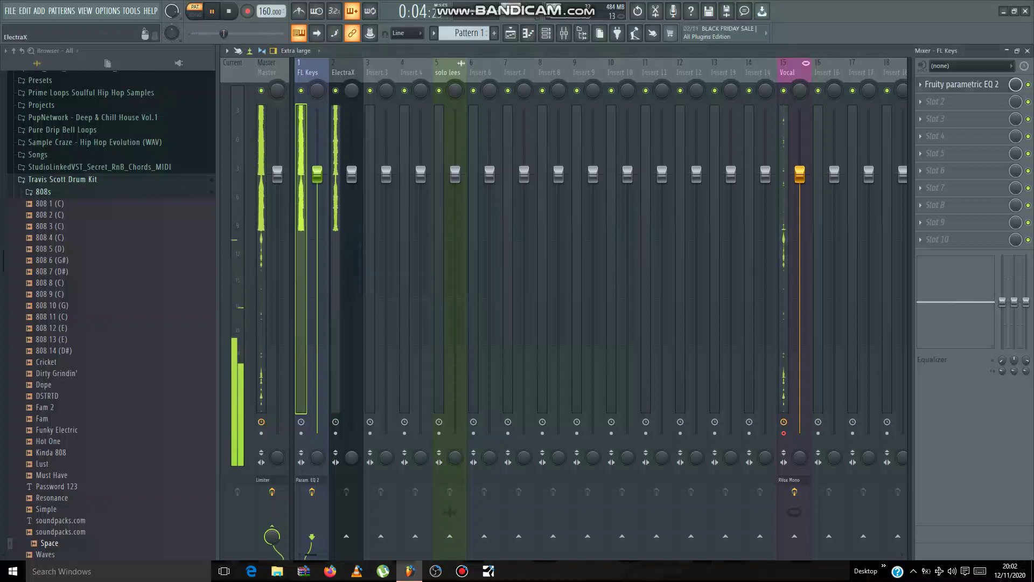
Add Fruity Parametric EQ 2 to slot 1 of the ElectraX mixer track and load its 40Hz + 18kHz cut preset.
click(345, 72)
click(920, 84)
mouse_move(935, 99)
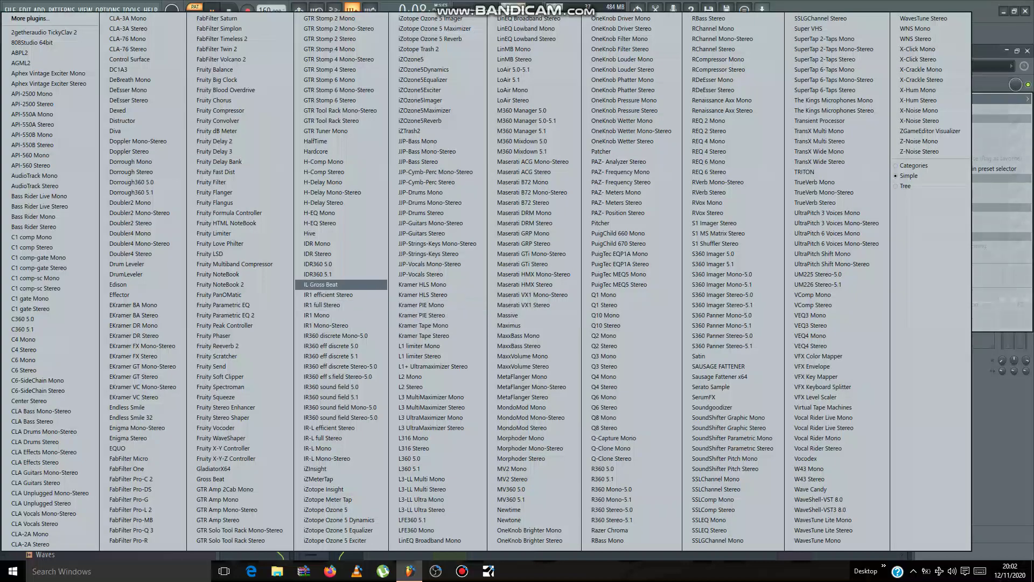
click(227, 316)
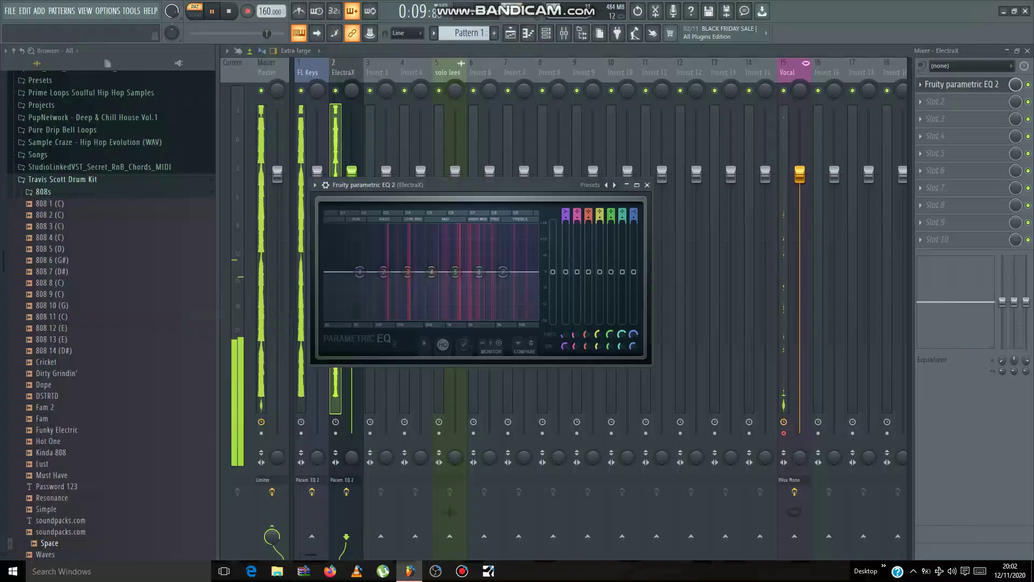
click(614, 185)
click(647, 242)
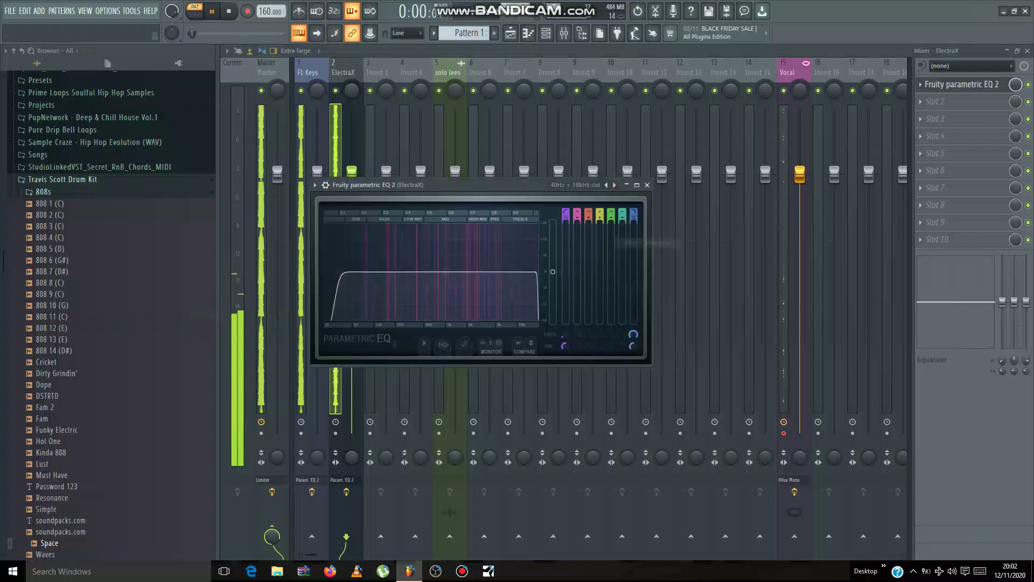
Raise the low-cut band of the ElectraX EQ to the upper bass range, then close the EQ and the mixer.
drag(339, 272, 390, 272)
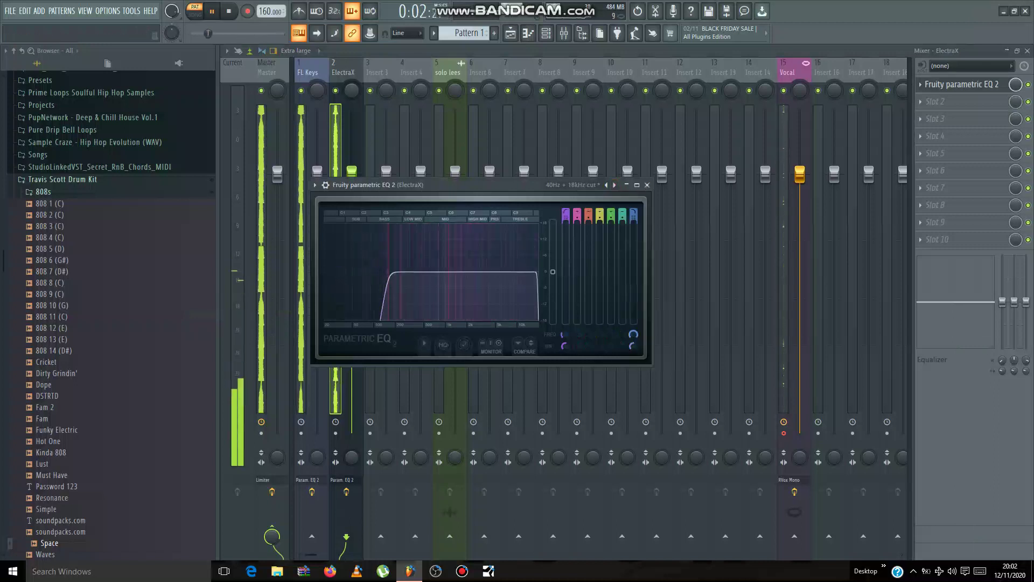
click(647, 185)
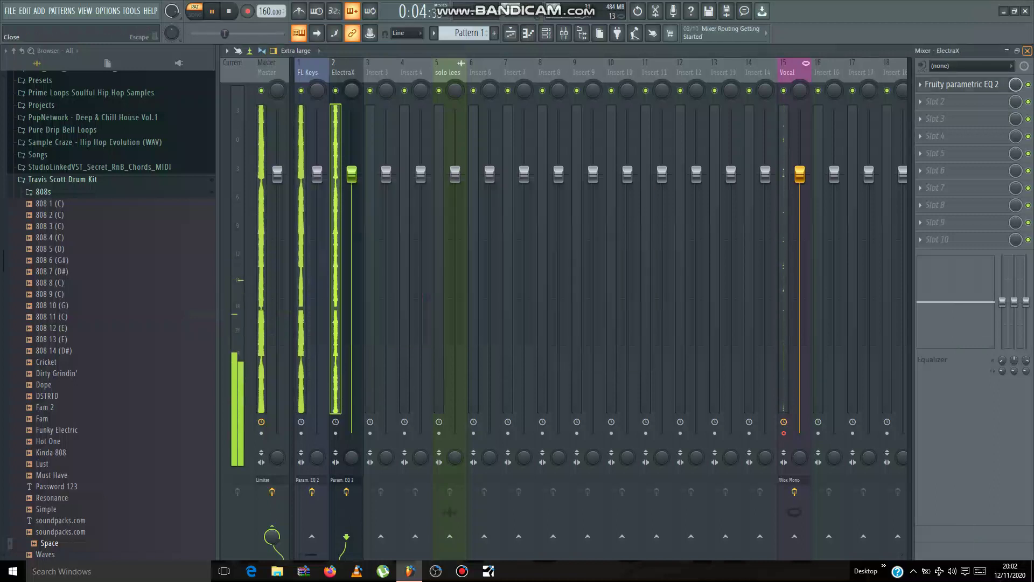
key(F9)
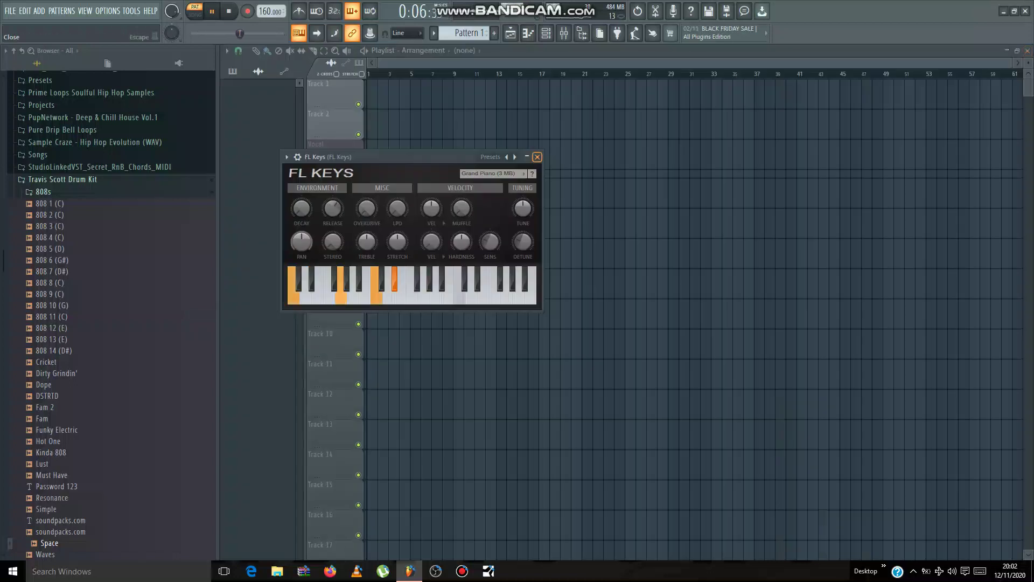
Close the FL Keys plugin, show the playlist's pattern list and place Pattern 1 on Track 1 at bar 1.
click(537, 157)
click(232, 71)
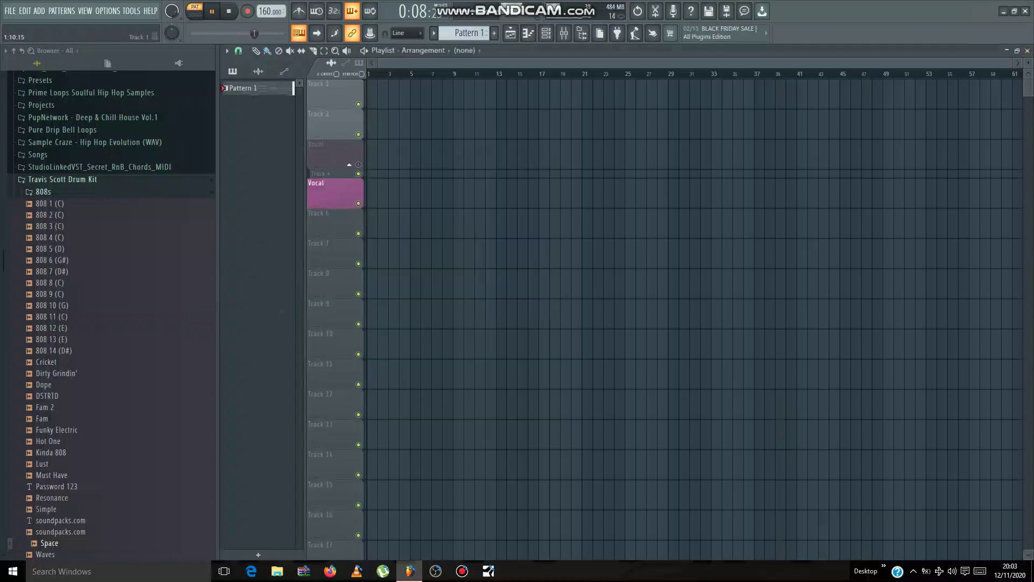
drag(383, 96, 373, 96)
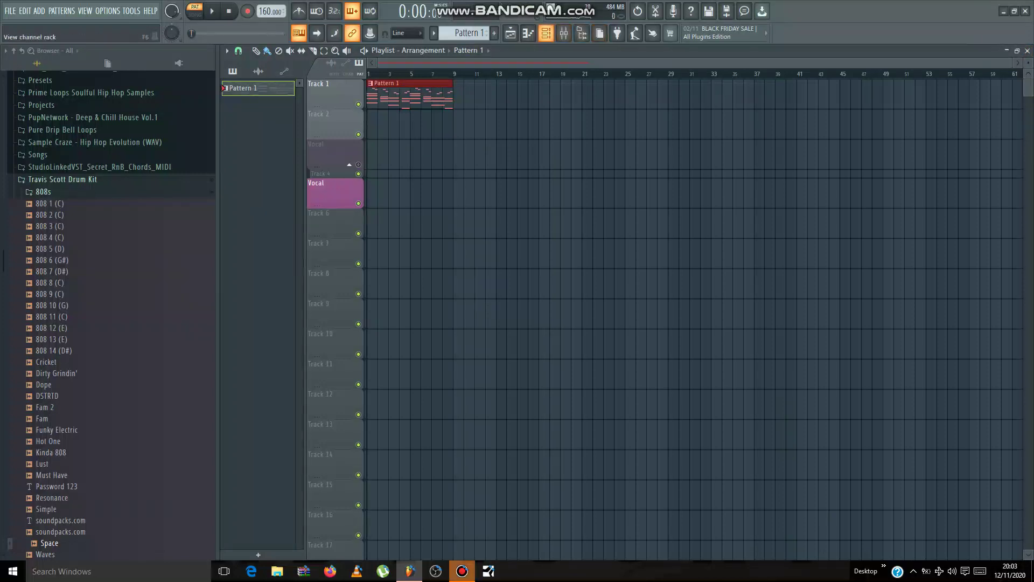
click(546, 33)
click(462, 571)
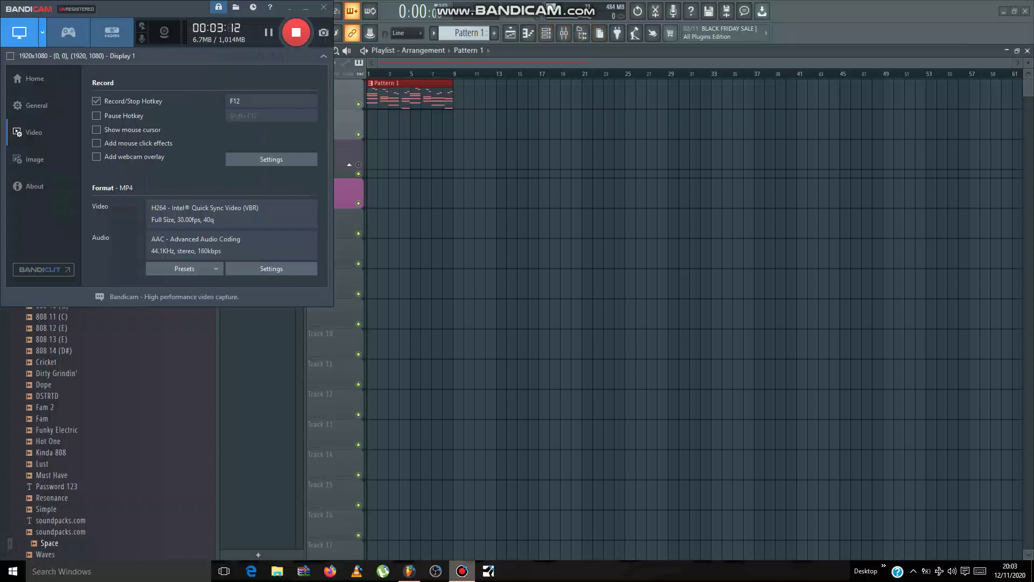
click(462, 571)
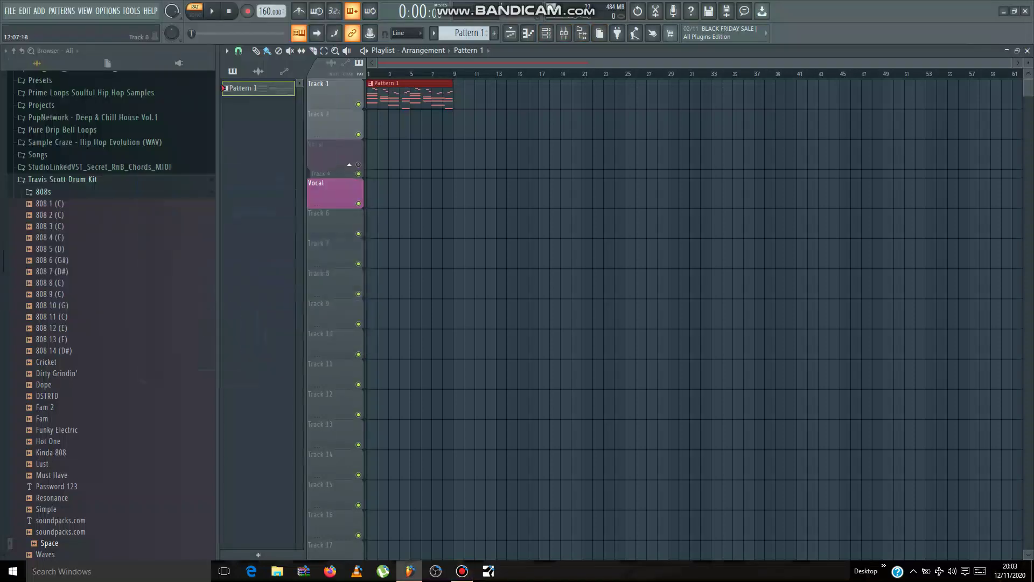
Split Pattern 1 by channel and arrange the ElectraX clip on Track 1 and the FL Keys clip on Track 2, both from bar 1.
right_click(276, 90)
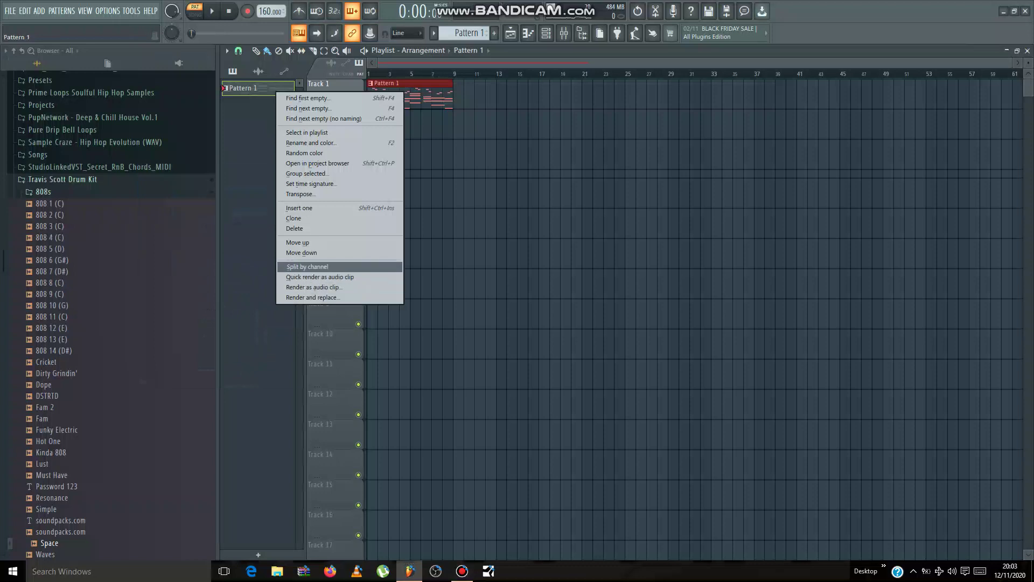
click(307, 267)
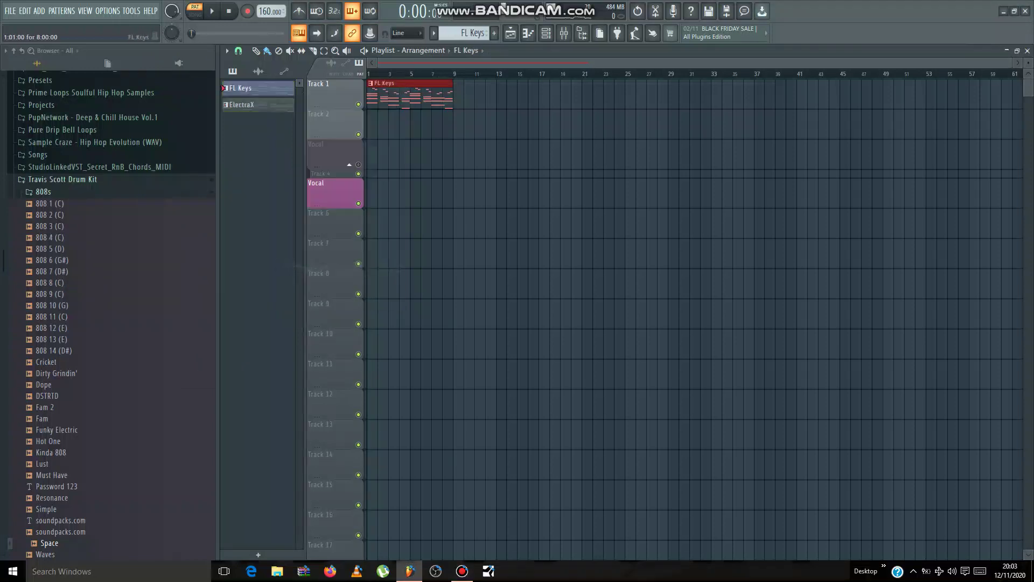
drag(253, 88, 385, 124)
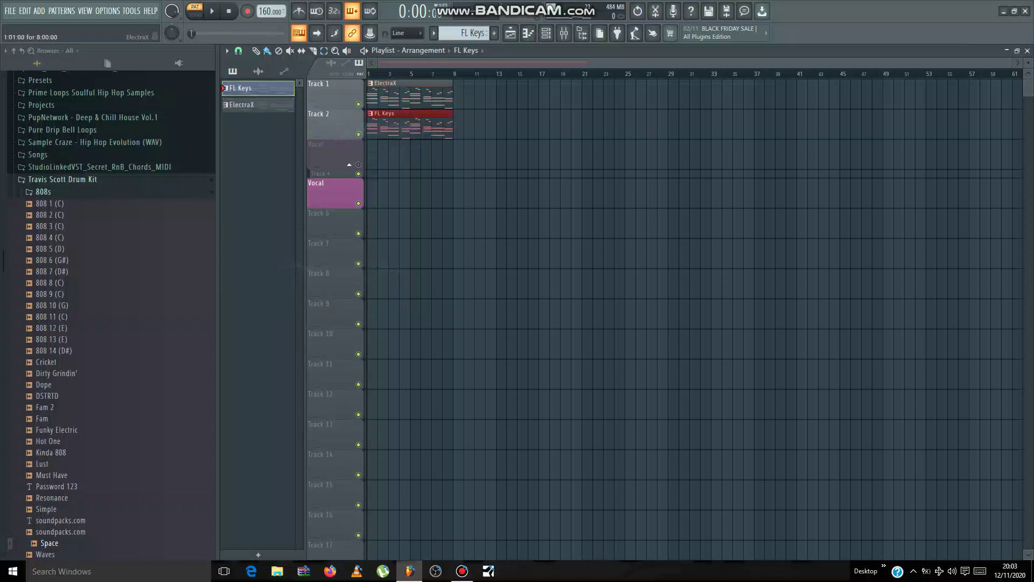
scroll(409, 74, up, 8)
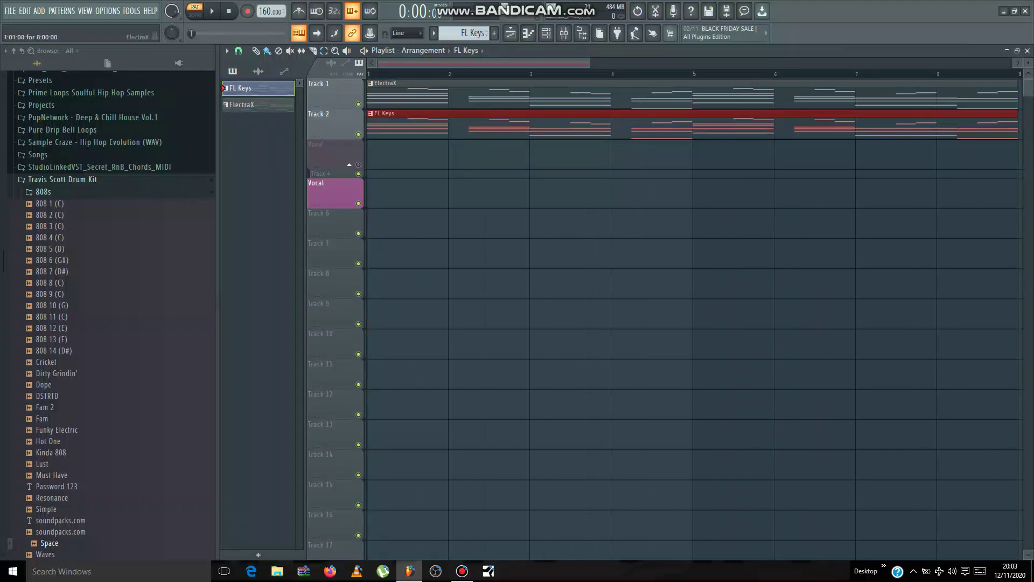
scroll(538, 216, down, 1)
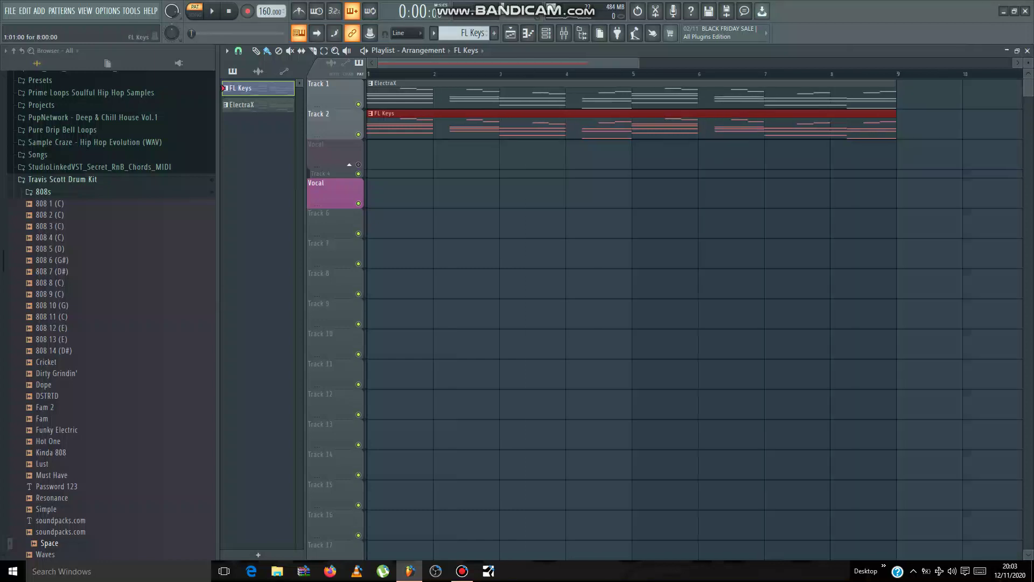
Add a second ElectraX instrument to the channel rack and open its patch browser.
key(F6)
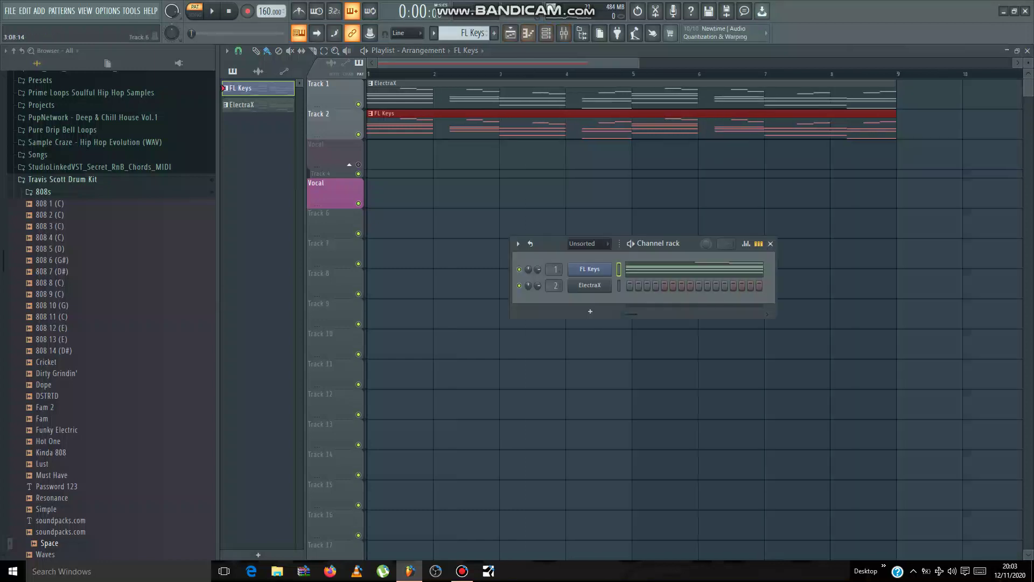
click(591, 312)
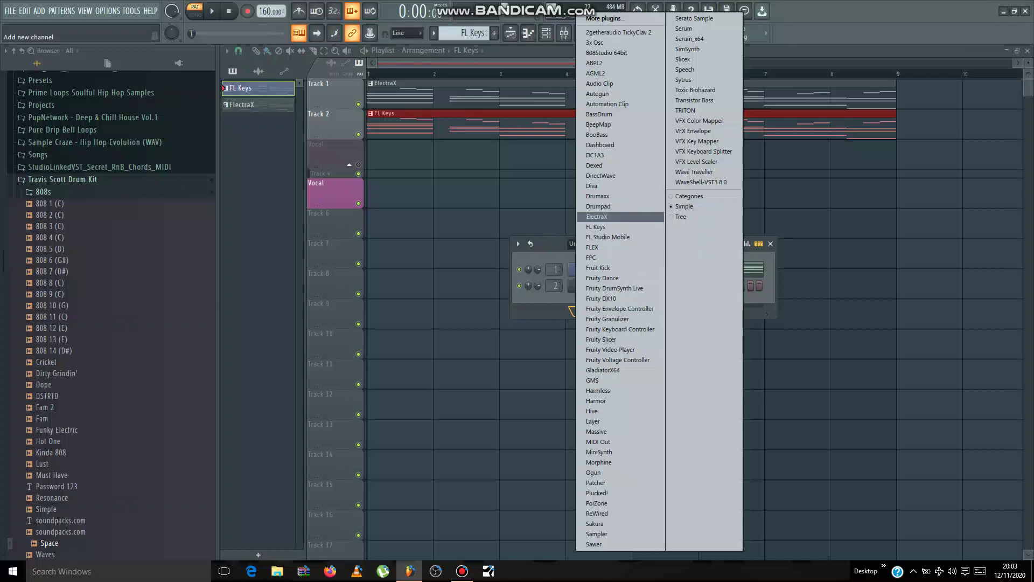
click(597, 216)
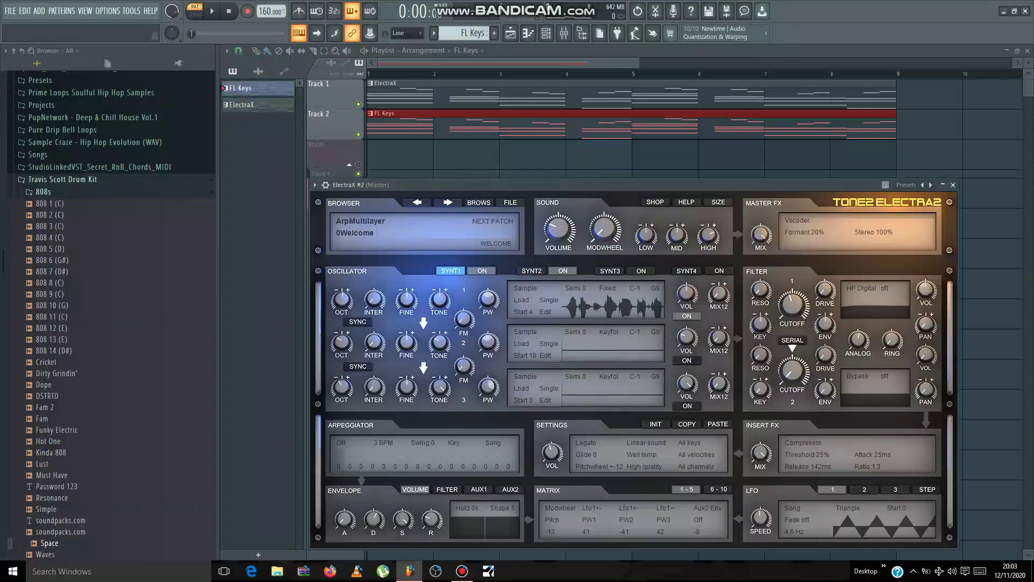
click(478, 201)
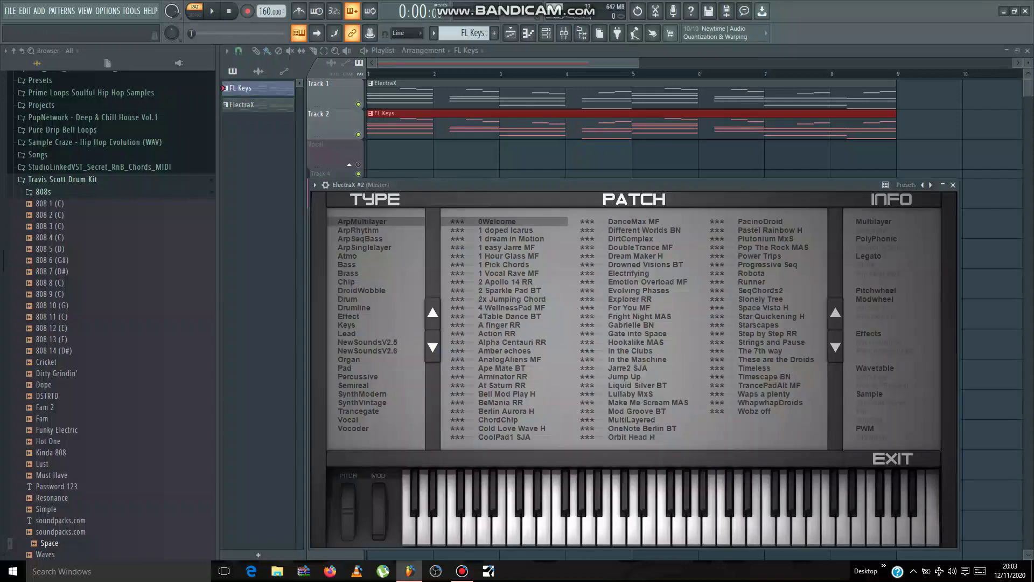
Leave ElectraX #2's patch browser, start loading a patch from file and look through the KC Supreme – Onyx (ElectraX Bank) folder.
click(892, 458)
click(510, 202)
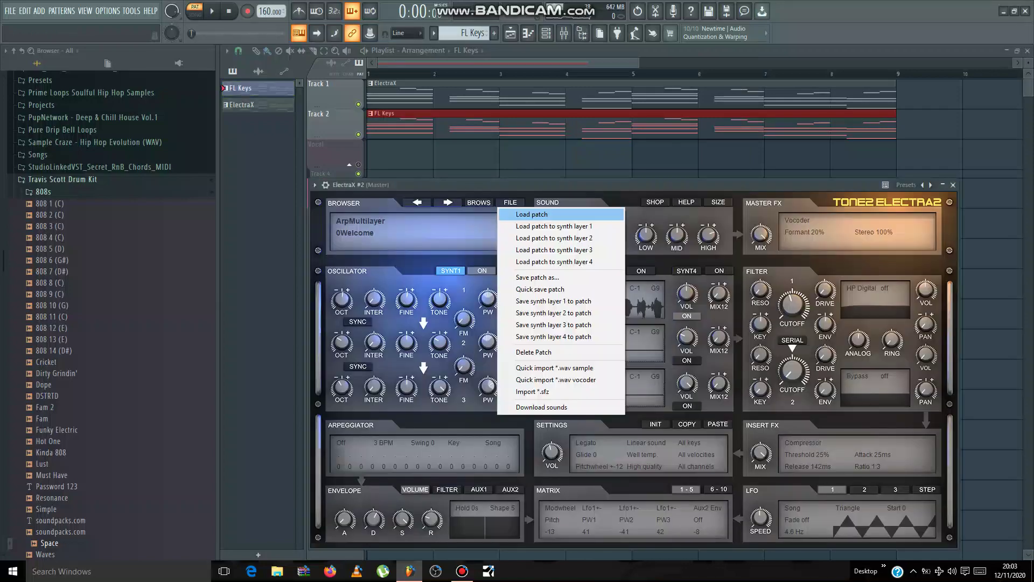
click(532, 214)
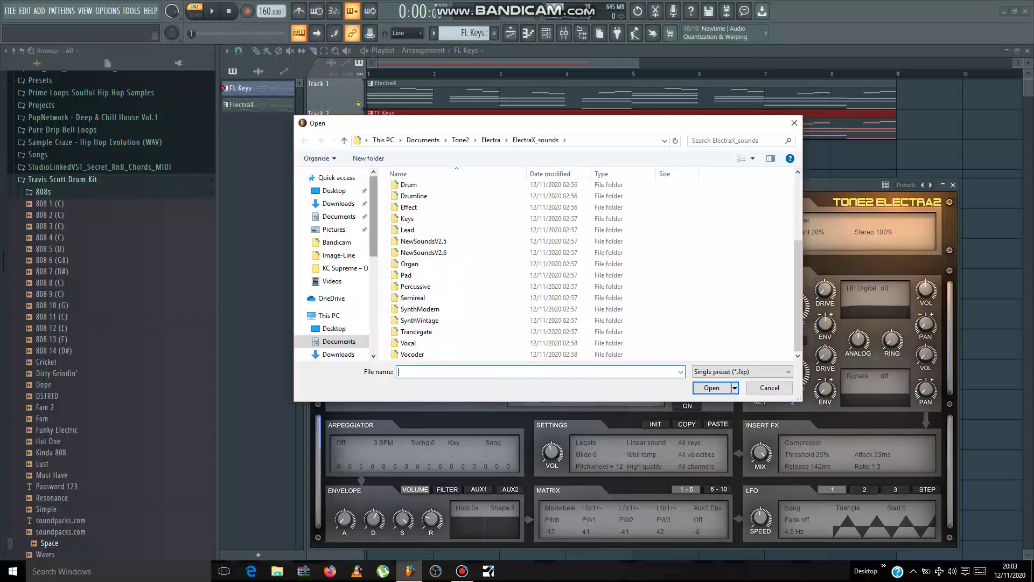
click(342, 268)
scroll(425, 275, down, 3)
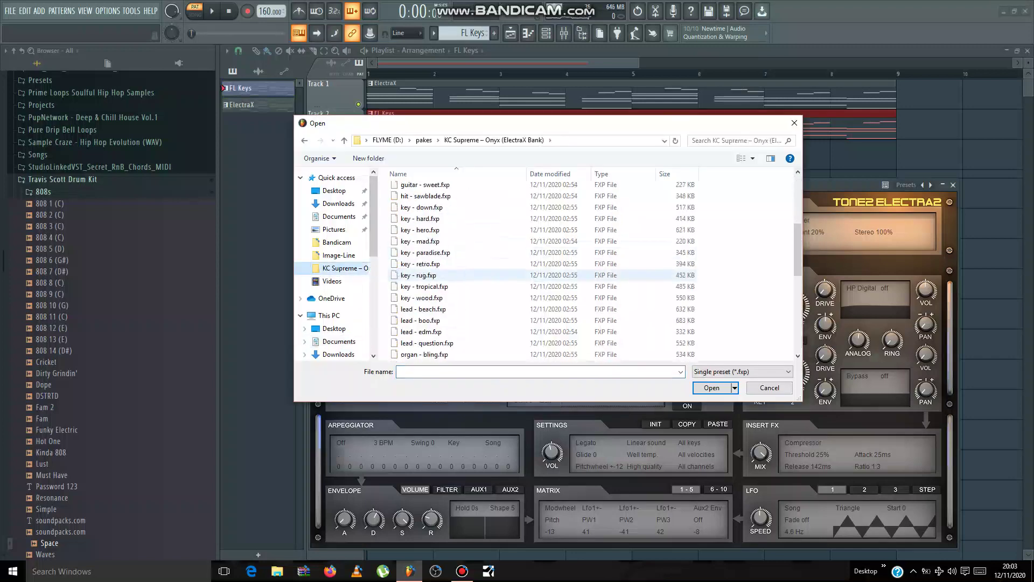
scroll(425, 275, down, 8)
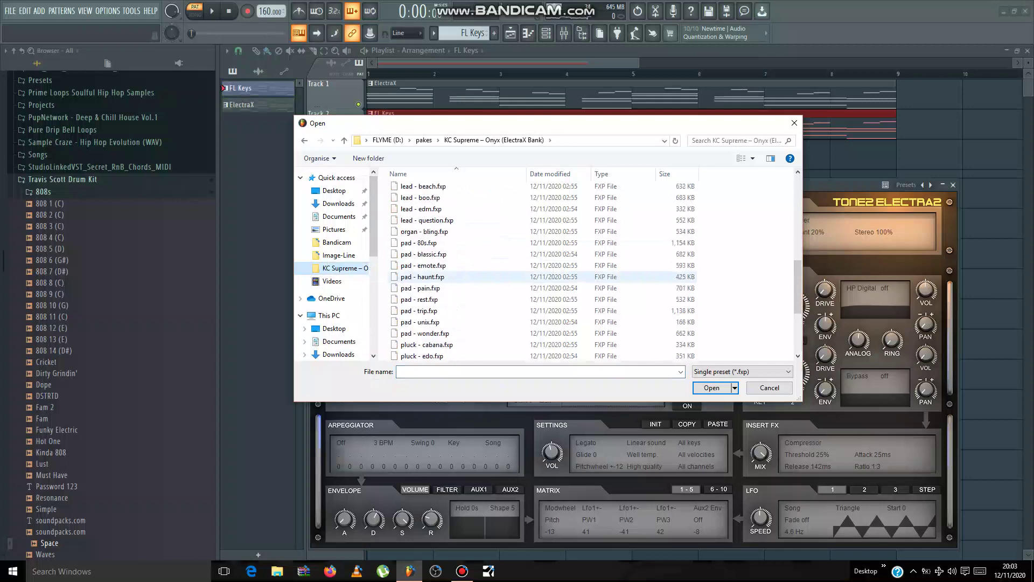
scroll(426, 258, up, 10)
Look through The Kit Plug - Plush (ElectraX Presets) folder and its Bonus subfolder, and return to the KC Supreme – Onyx bank.
double_click(442, 201)
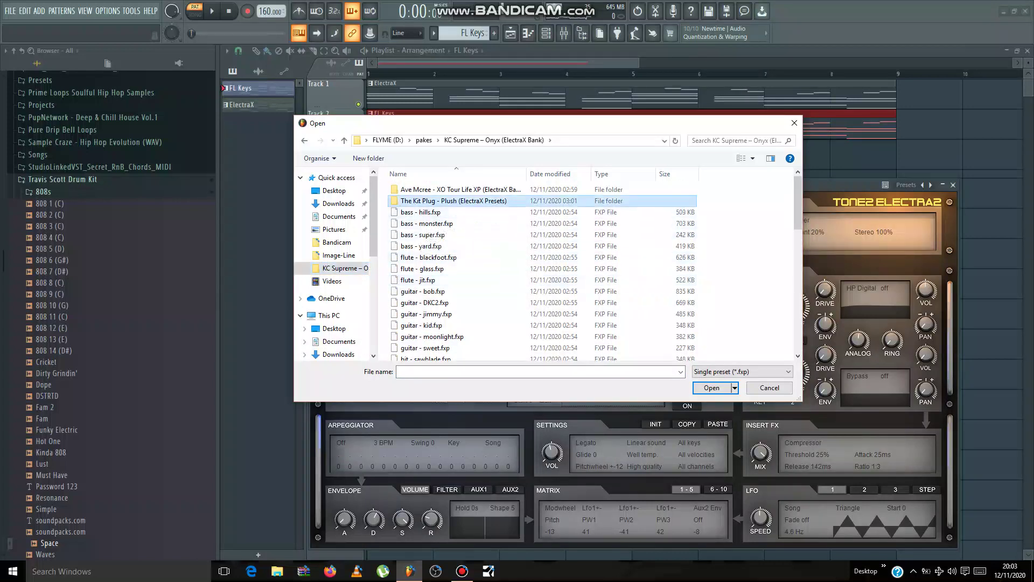
scroll(431, 198, down, 1)
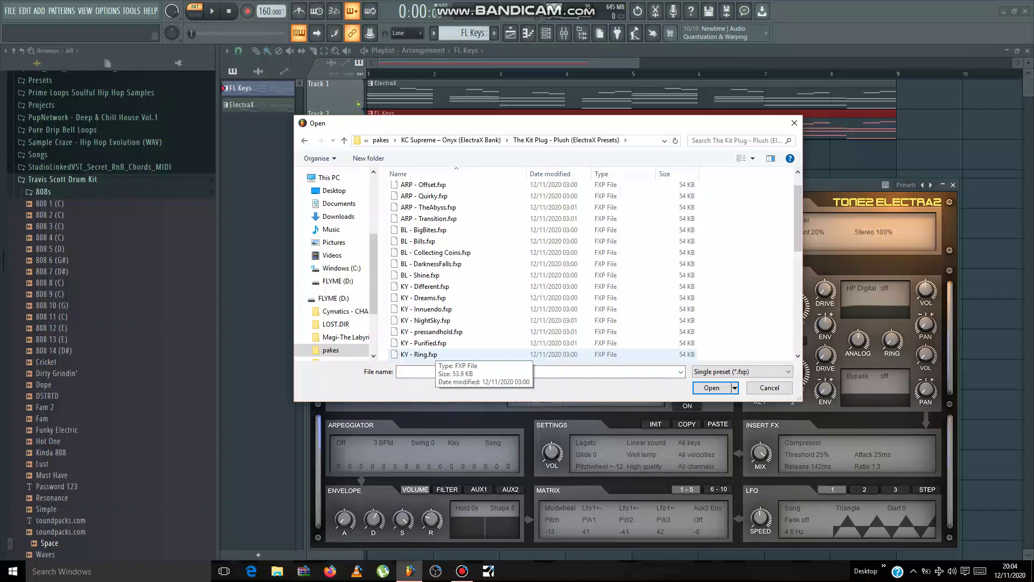
click(431, 286)
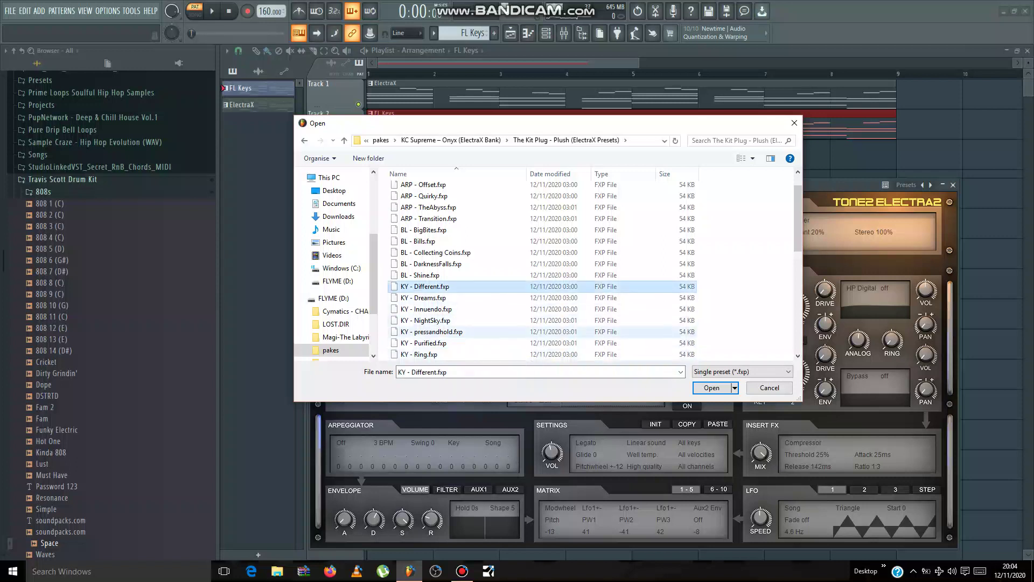
scroll(431, 291, up, 1)
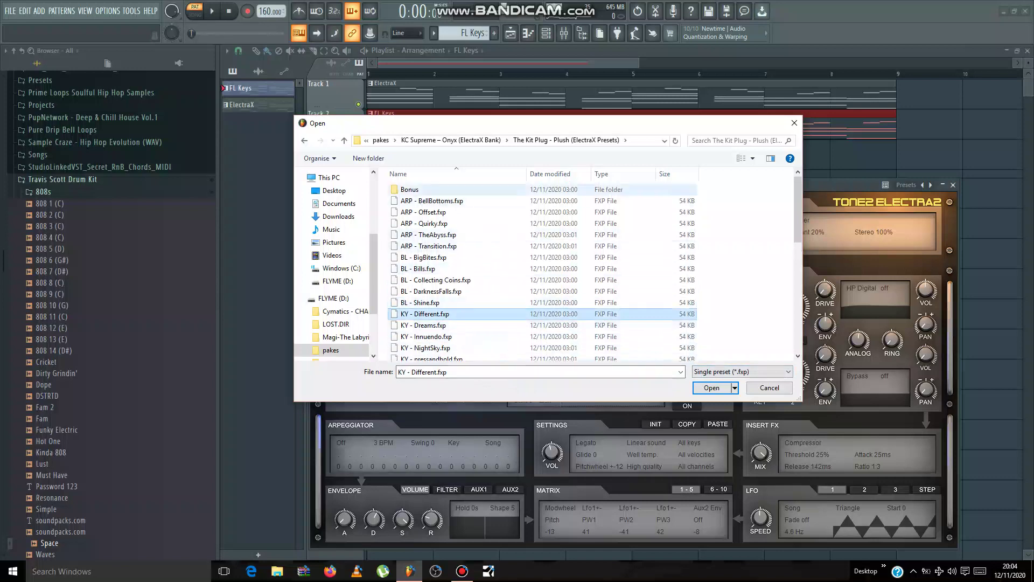
double_click(409, 189)
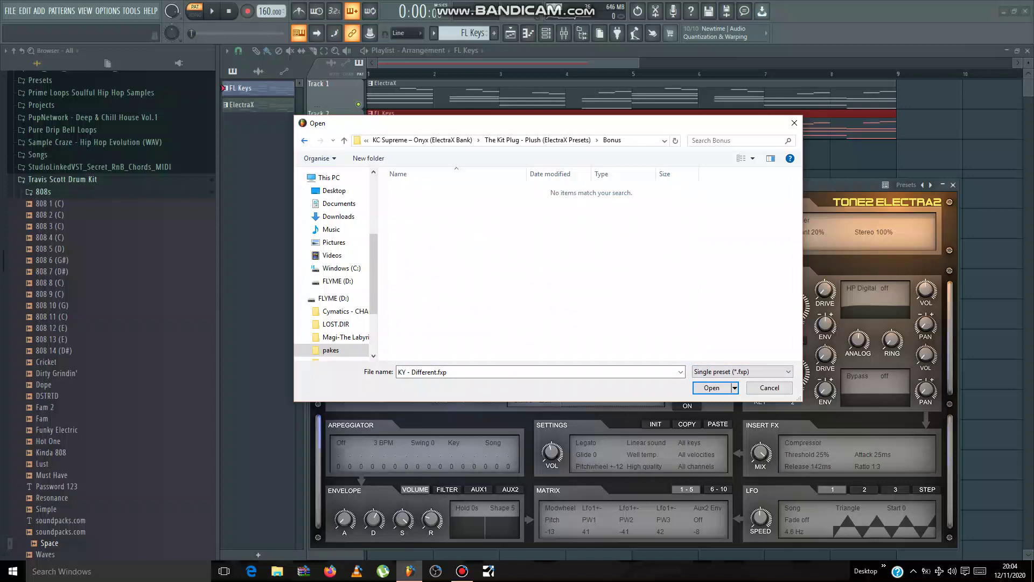
click(304, 141)
click(304, 141)
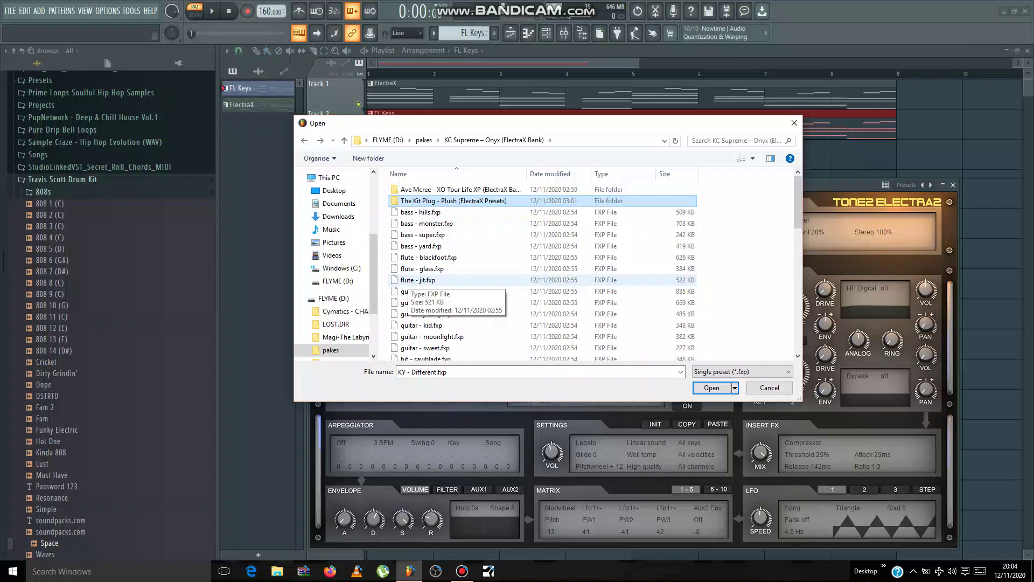
Load the organ - bling.fxp preset from the Onyx bank into ElectraX #2 and close the plugin.
scroll(415, 285, down, 2)
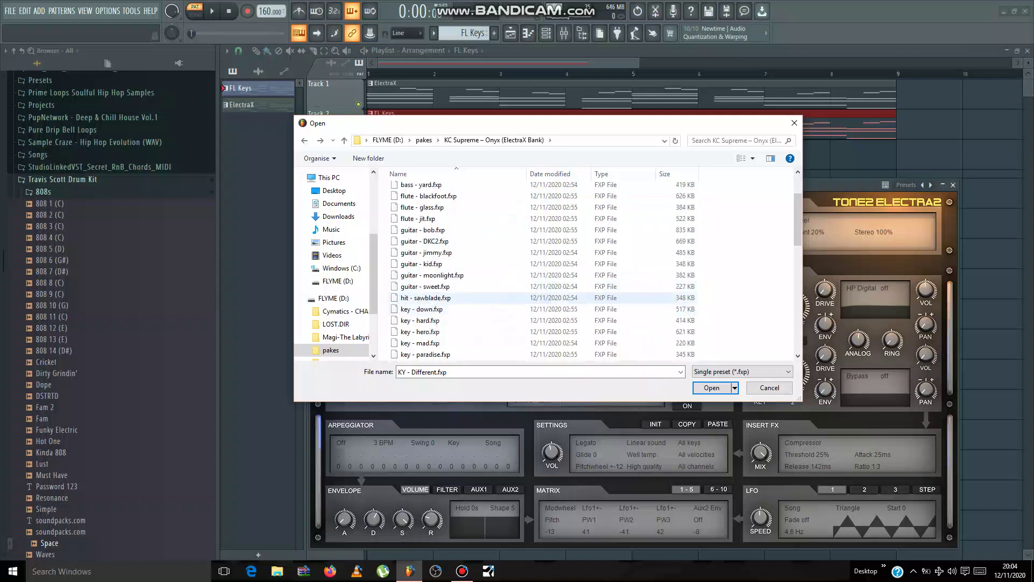
scroll(423, 305, down, 3)
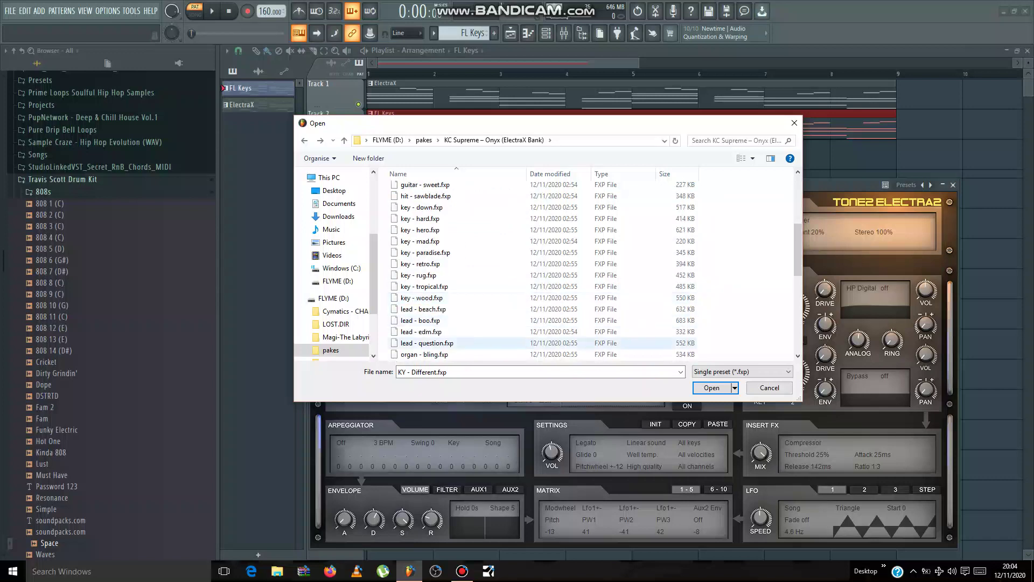
double_click(425, 354)
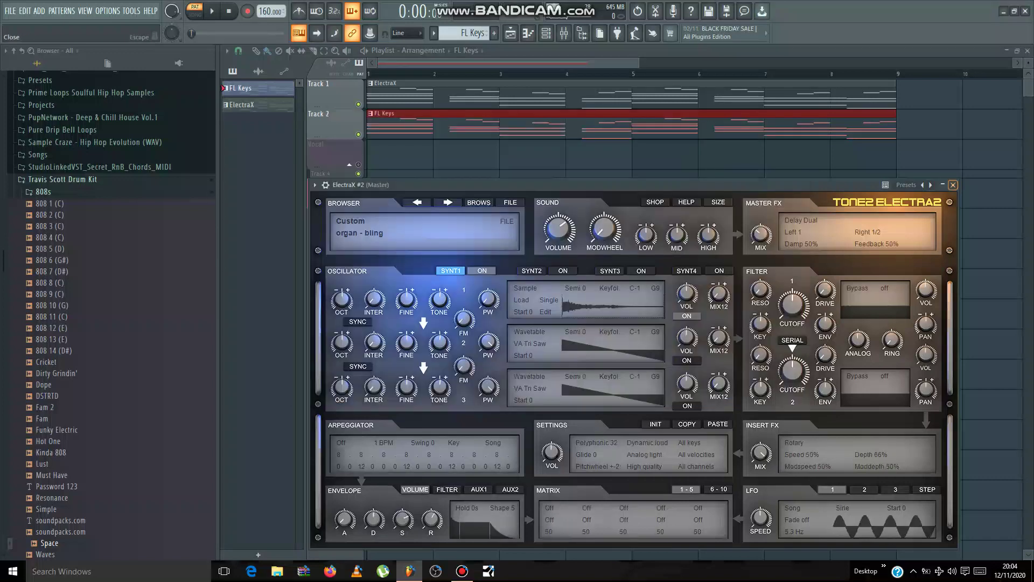
click(953, 185)
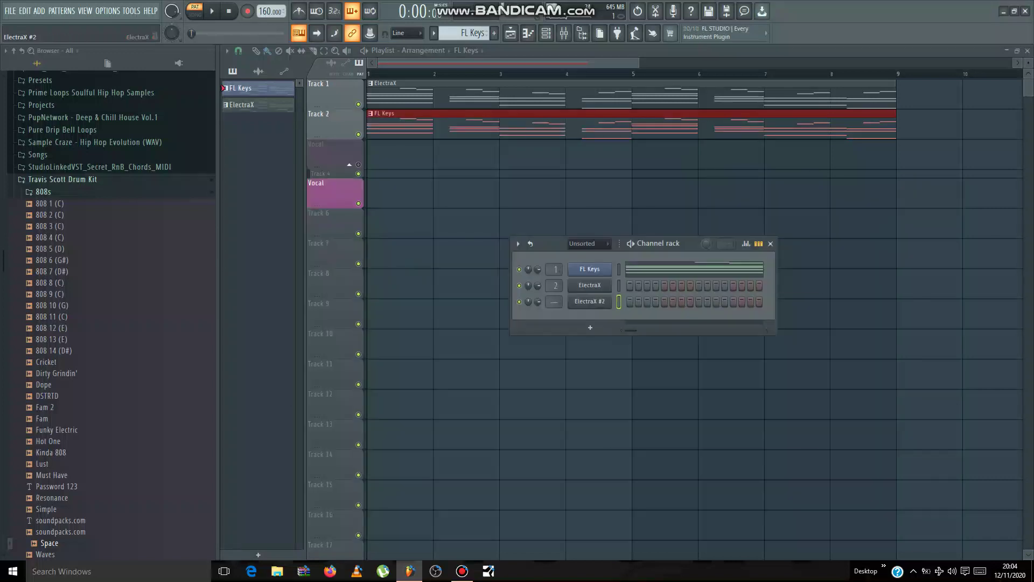
Open the piano roll of the ElectraX #2 channel with the area around bar 2 in view.
right_click(590, 301)
click(625, 300)
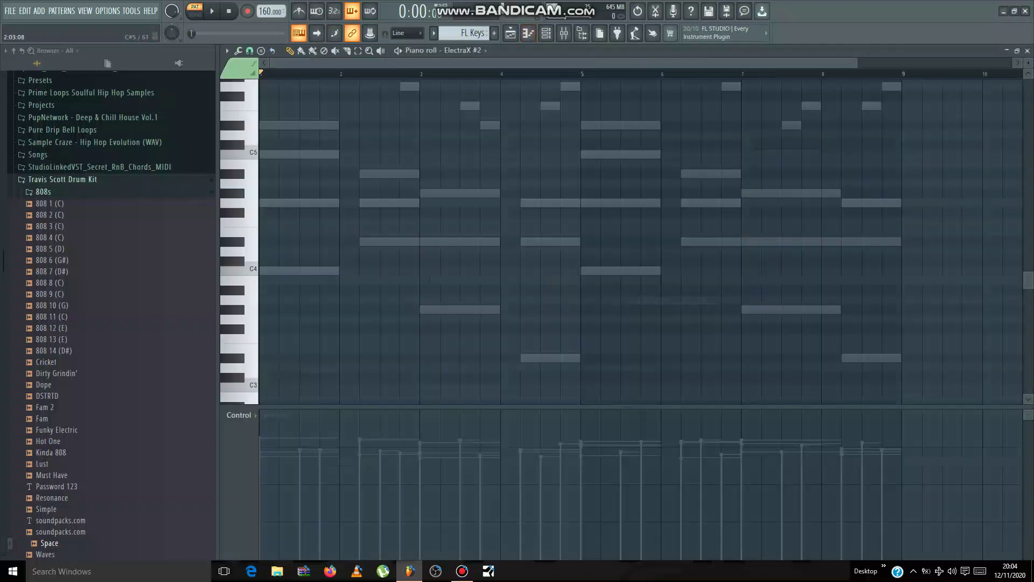
scroll(336, 193, up, 2)
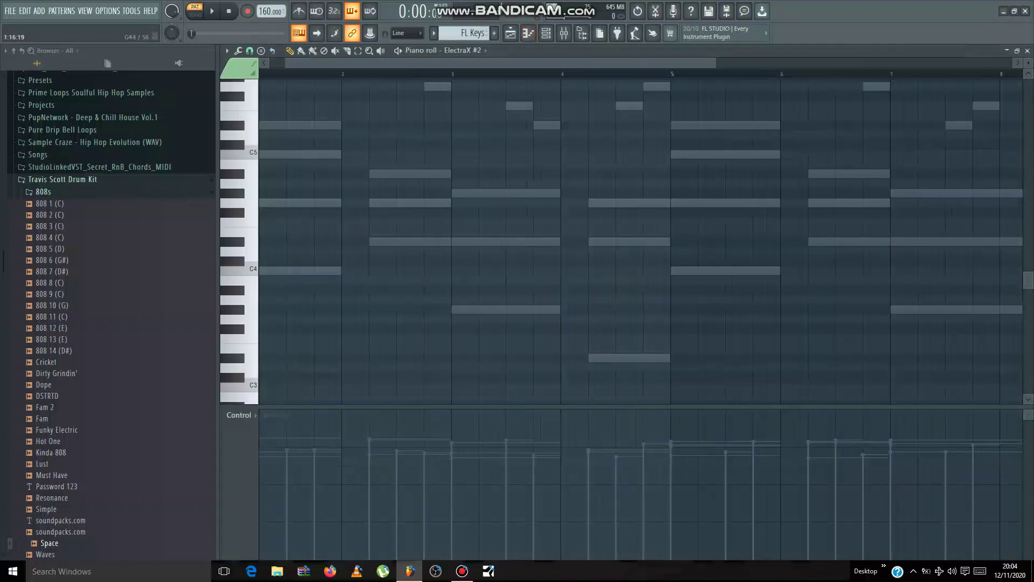
Place a short D#5 note at the start of bar 2 followed directly by a C5 note, and play them back.
click(345, 241)
drag(348, 242, 348, 125)
click(358, 154)
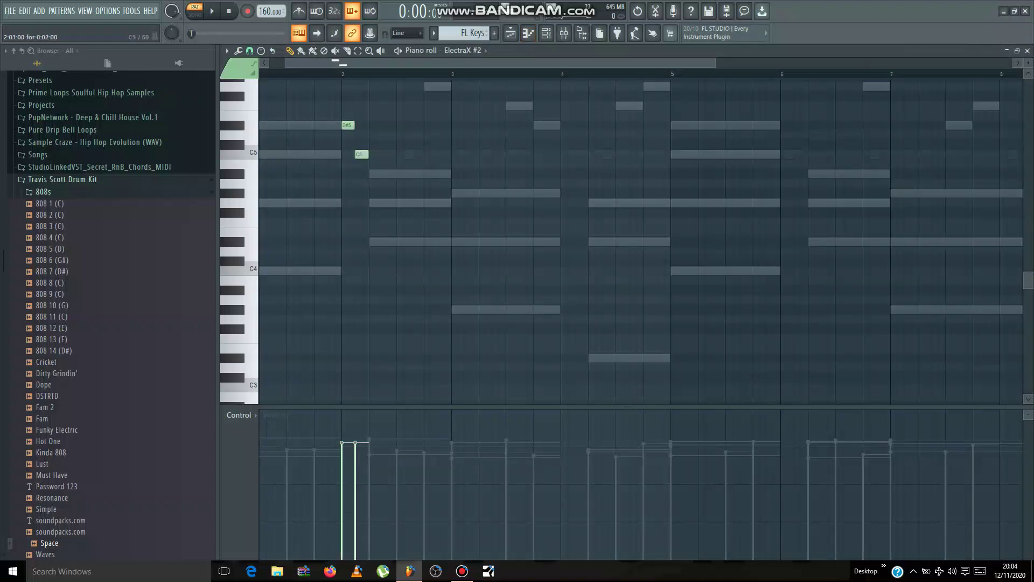
key(space)
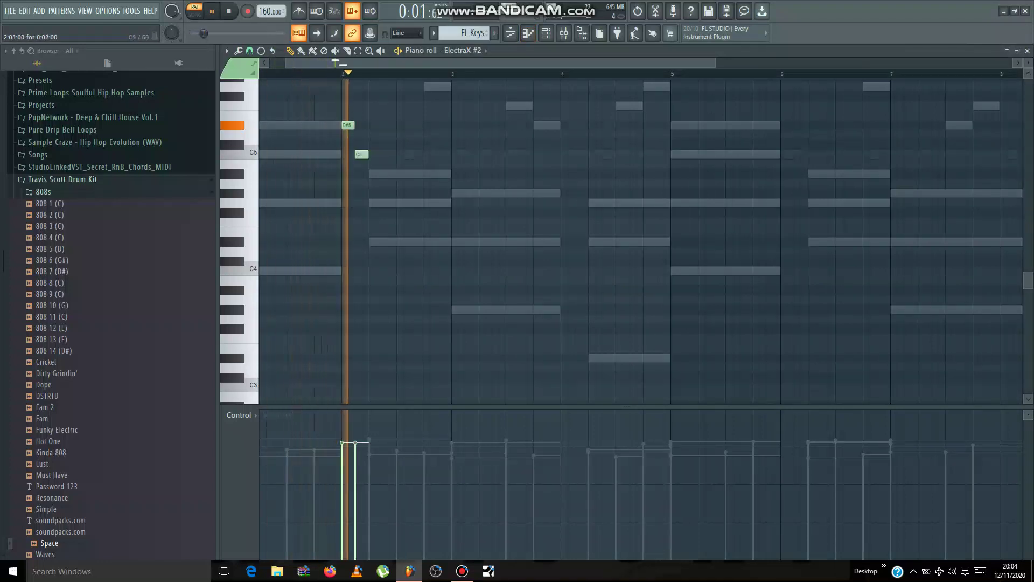
key(space)
scroll(343, 125, up, 2)
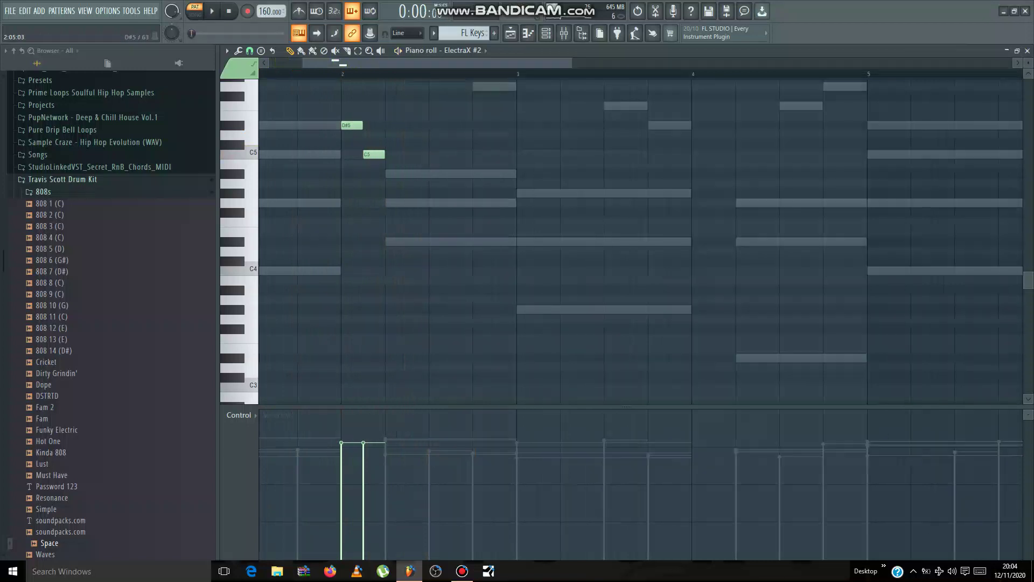
Try a shorter D#5 and different C5 timings, restore two equal adjoining notes at the start of bar 2, and play them back.
drag(372, 155, 361, 154)
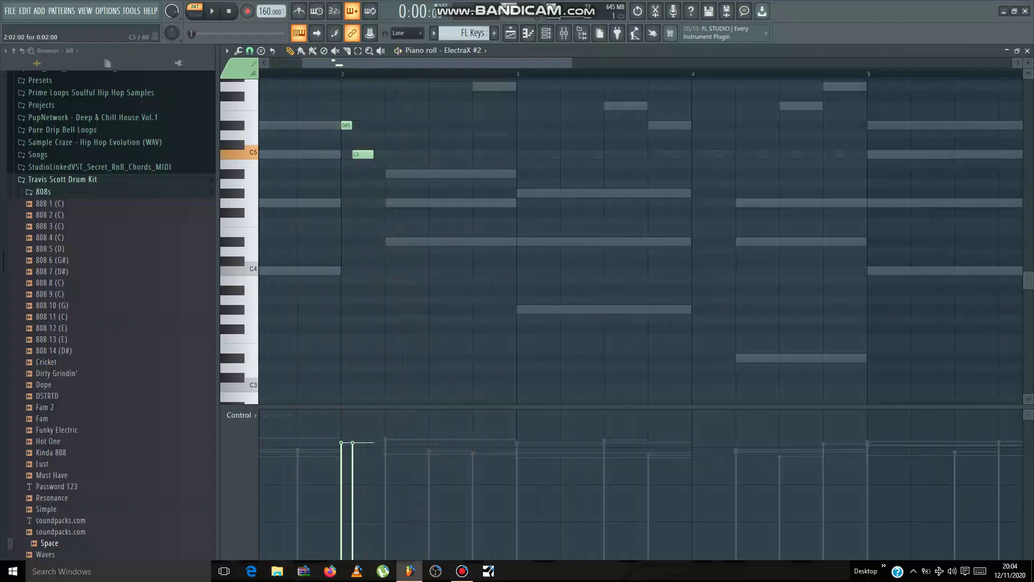
key(space)
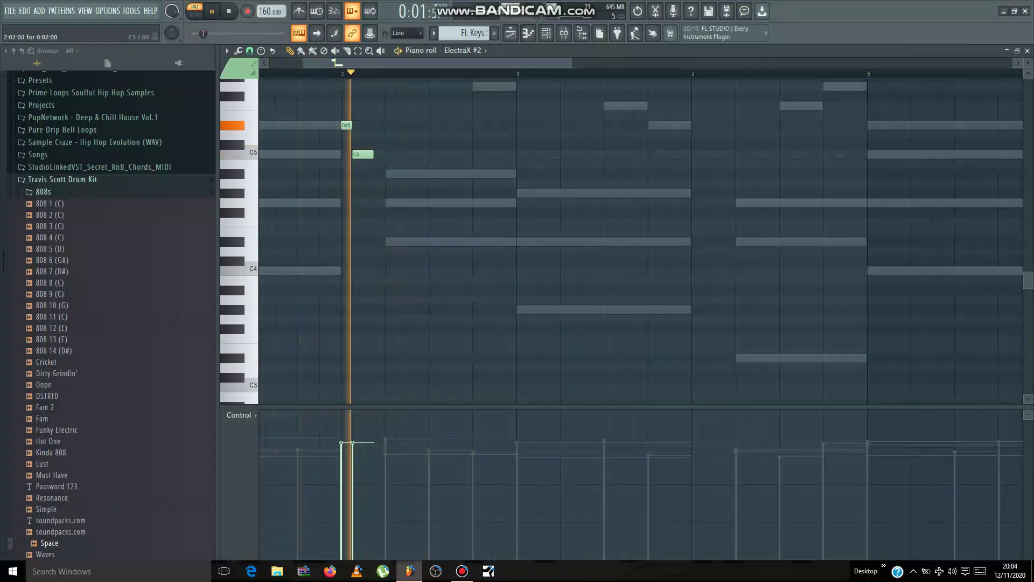
key(space)
drag(362, 154, 383, 154)
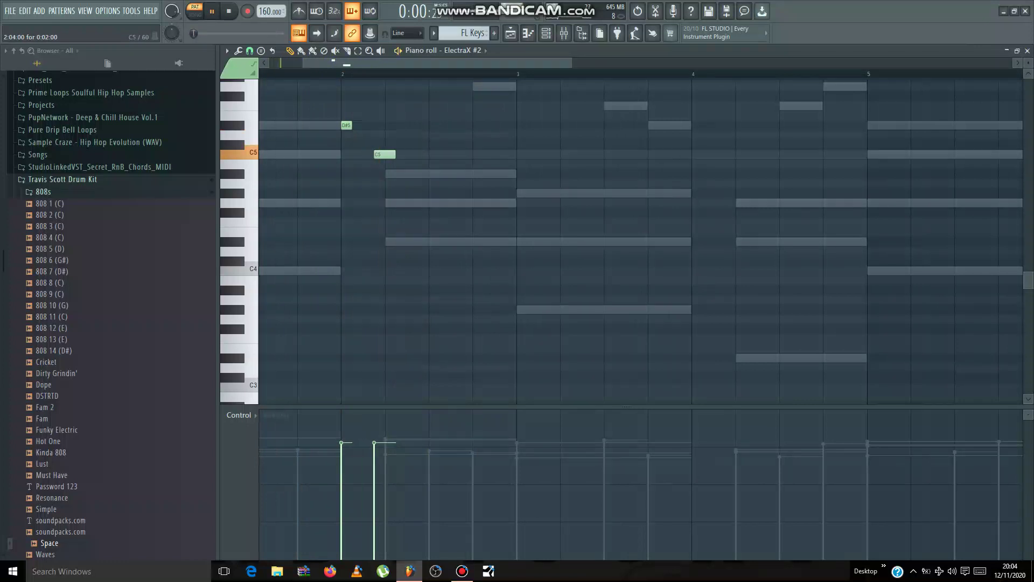
key(space)
drag(350, 125, 374, 155)
key(space)
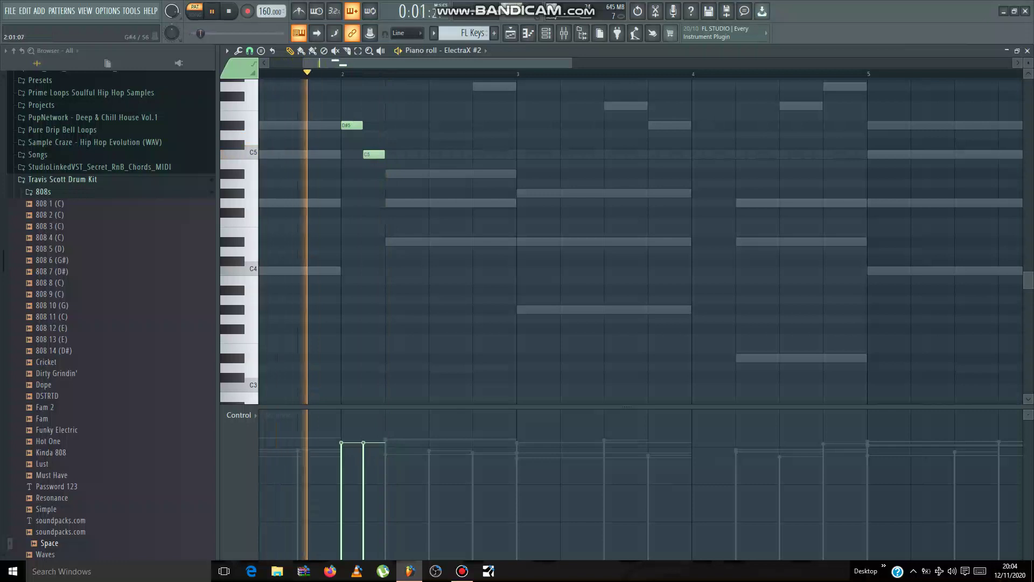
key(space)
Stack C5, G4 and C4 under the D#5 note and A#4, G4 and D#4 under the following C5 note, and audition the chords.
click(348, 203)
click(350, 155)
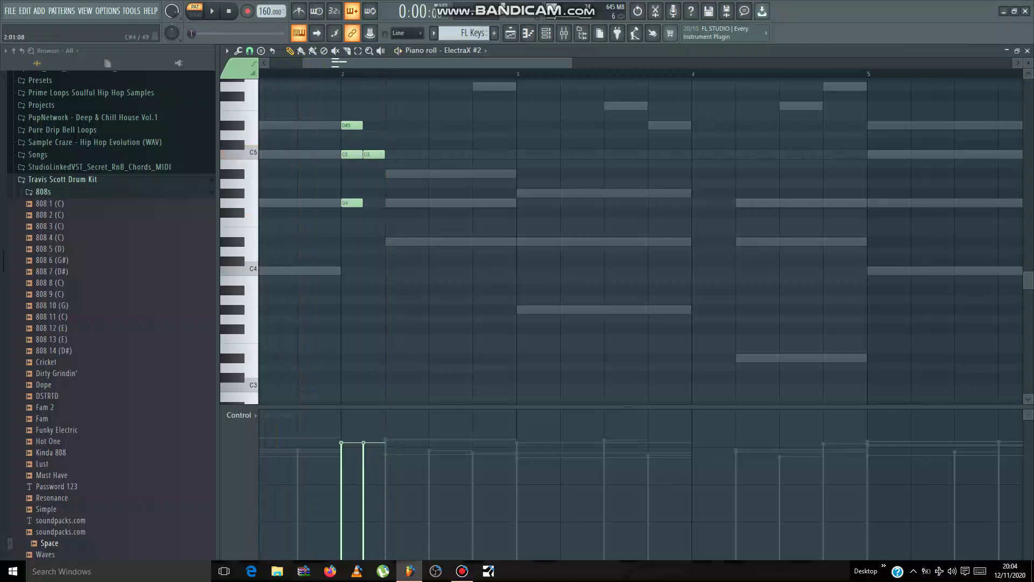
click(350, 271)
click(373, 203)
click(373, 174)
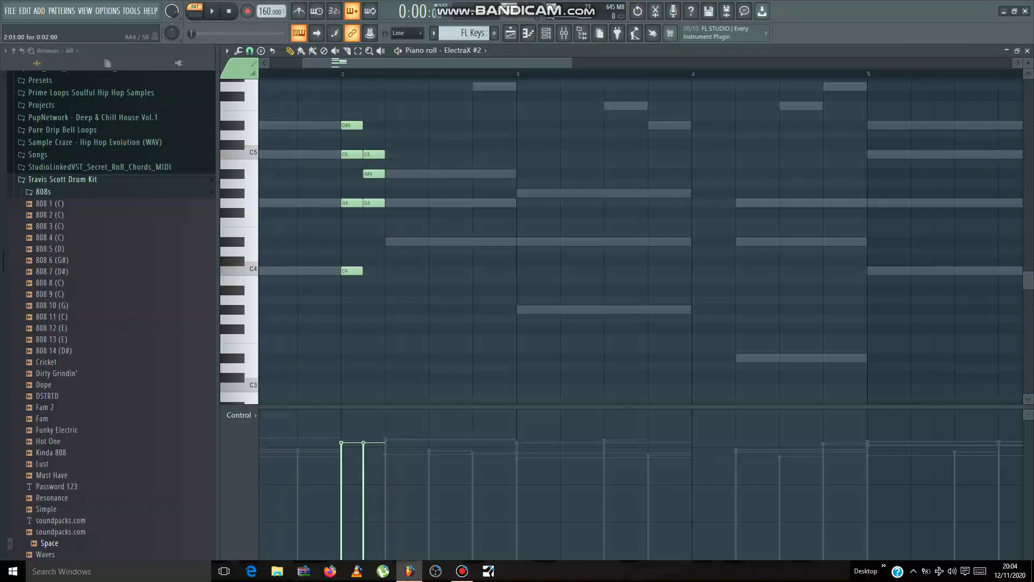
click(374, 242)
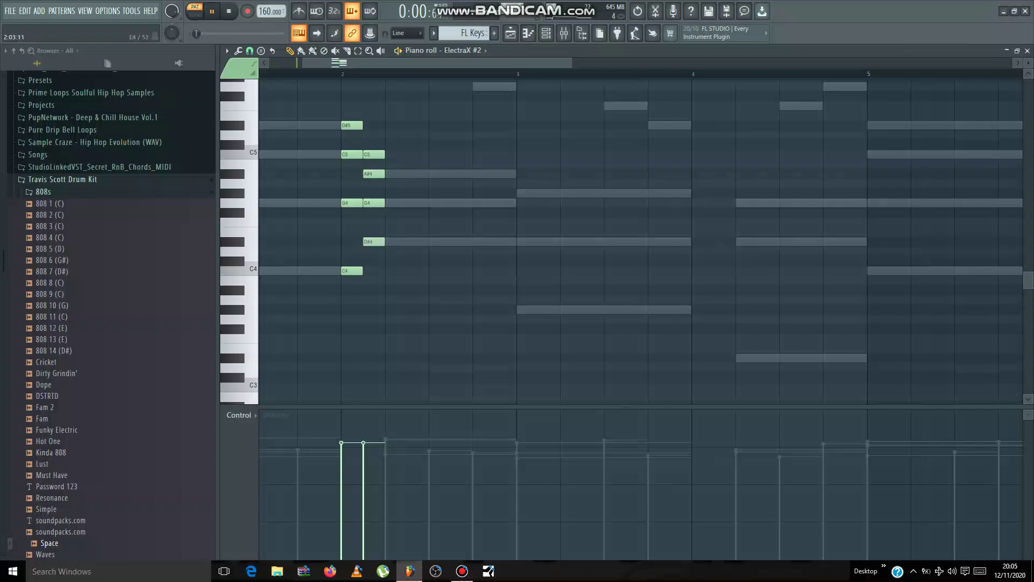
key(space)
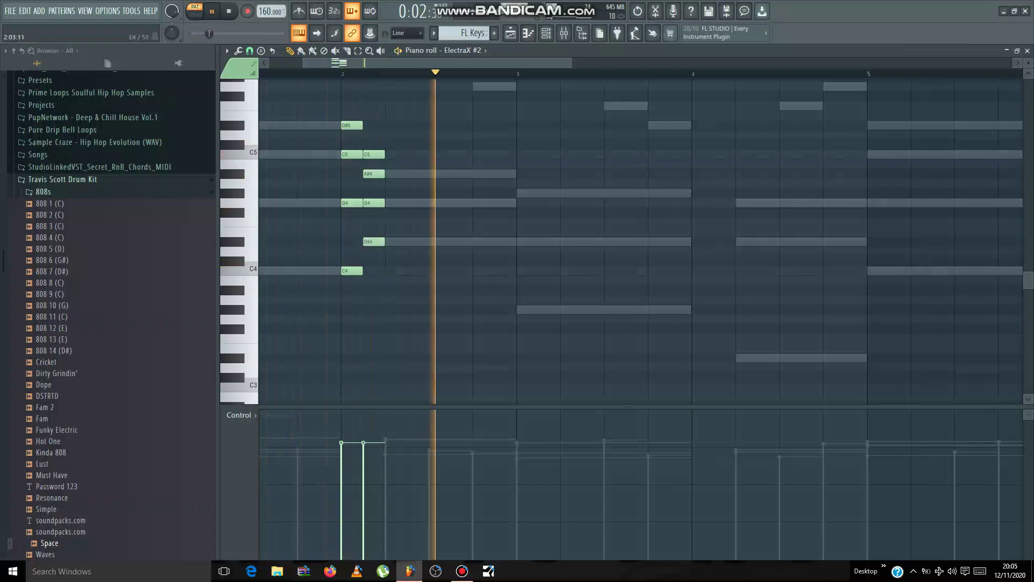
key(space)
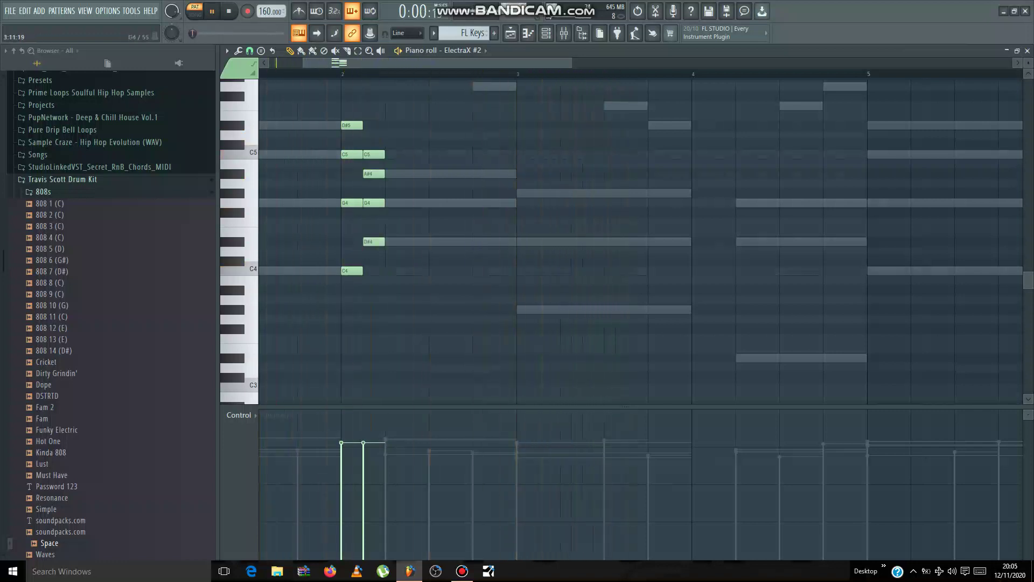
Remove the G4 note from both short chords, keep D#4 in the second chord, and audition the thinner voicing.
right_click(374, 203)
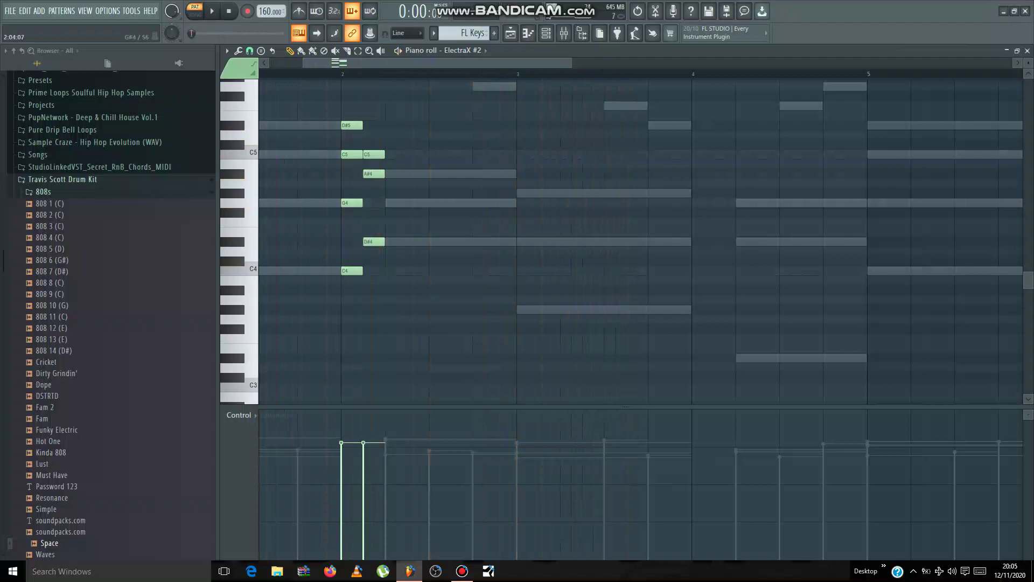
right_click(353, 202)
right_click(378, 242)
click(371, 242)
key(space)
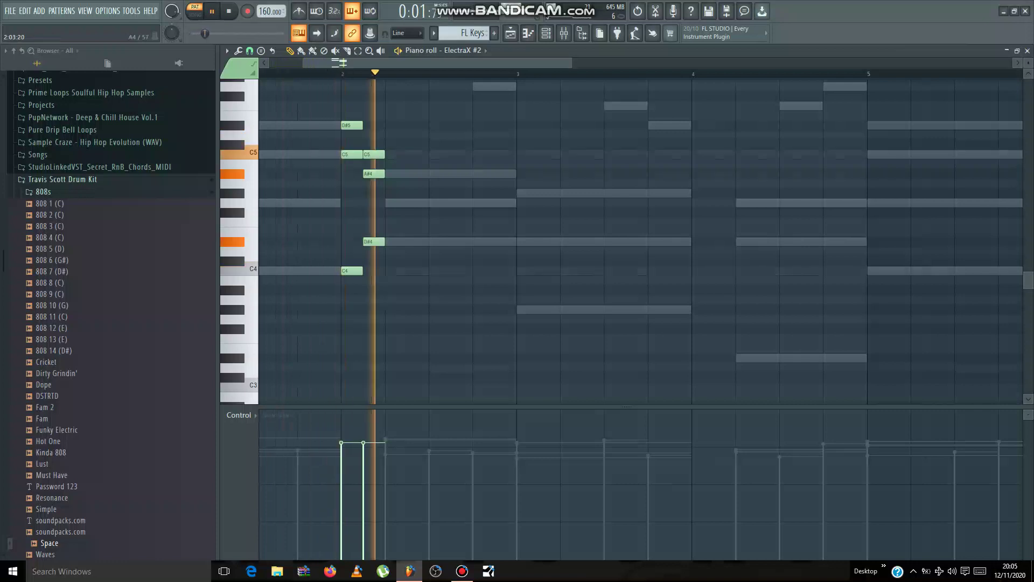
key(space)
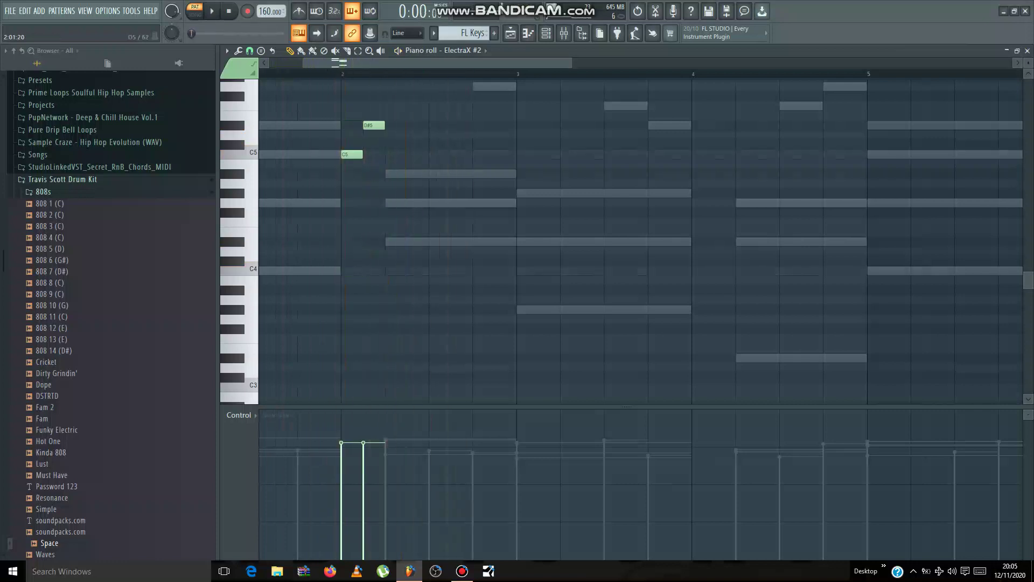
Audition a C5 to D#5 variation at bar 2, and delete all notes from the ElectraX #2 piano roll.
key(space)
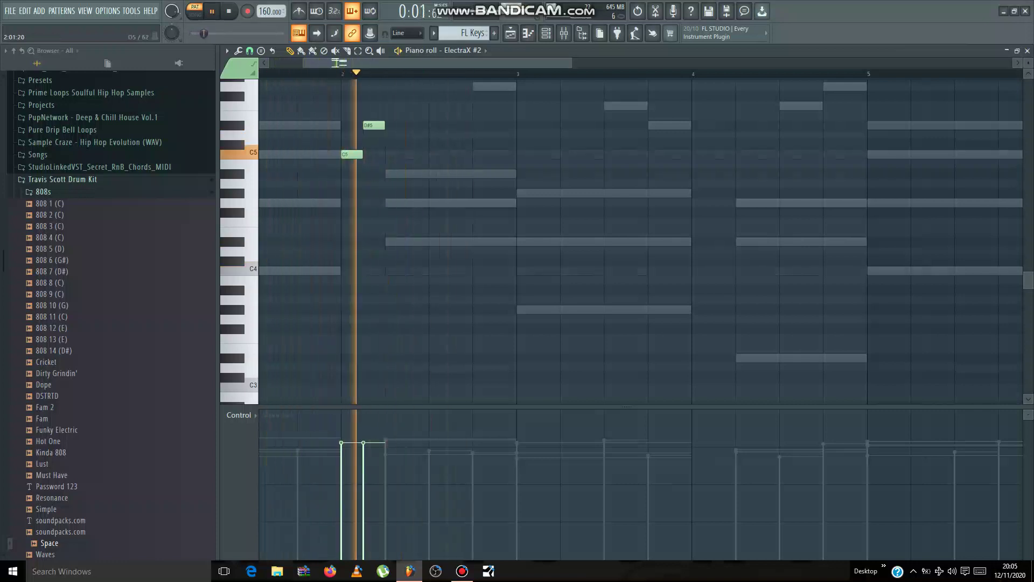
key(space)
scroll(378, 237, up, 3)
key(ctrl+Down)
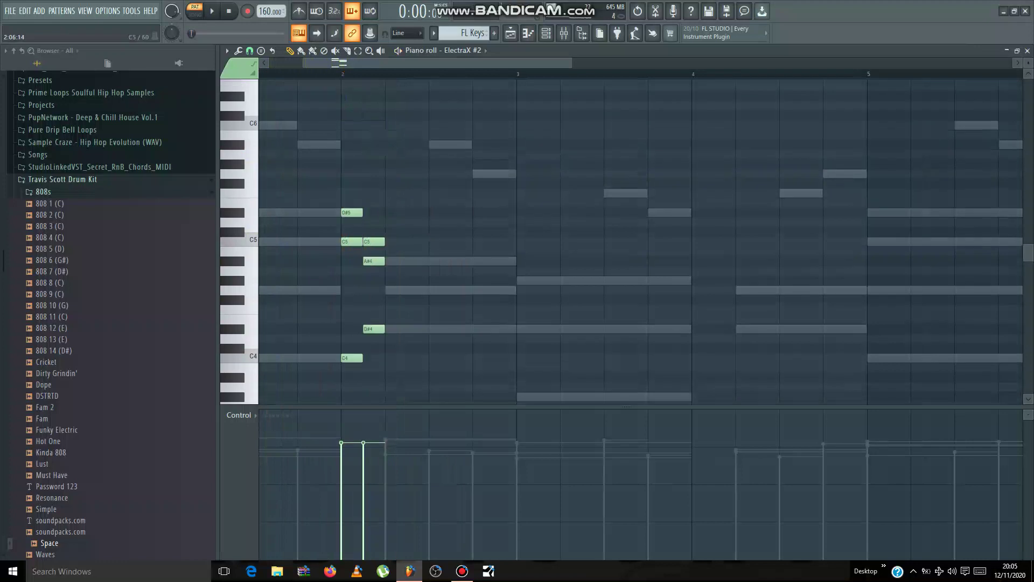
key(Delete)
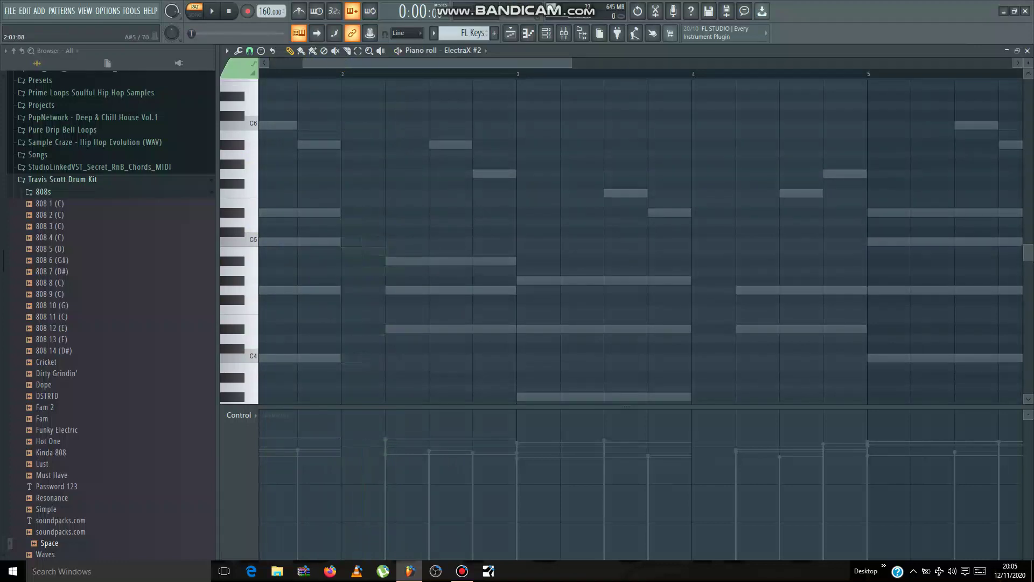
Place two short adjoining notes, C6 and A#5, at the start of bar 2 in the ElectraX #2 piano roll and audition them.
click(345, 145)
drag(352, 145, 352, 125)
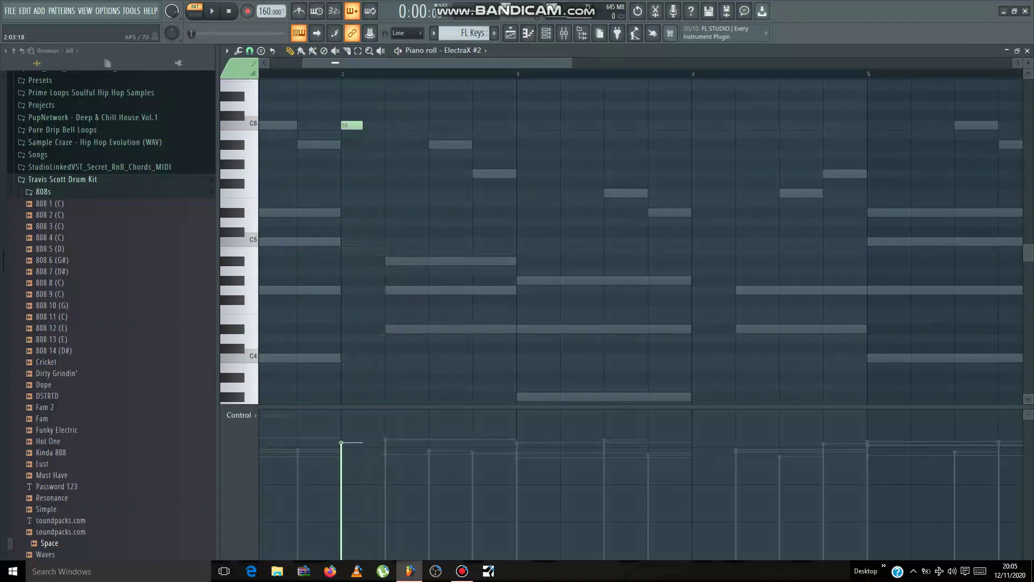
click(373, 144)
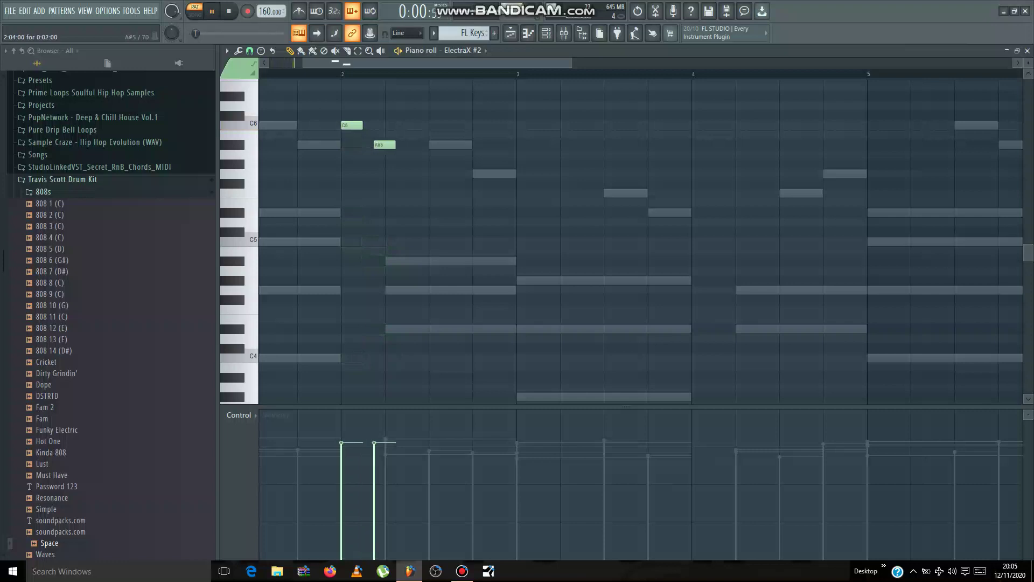
key(space)
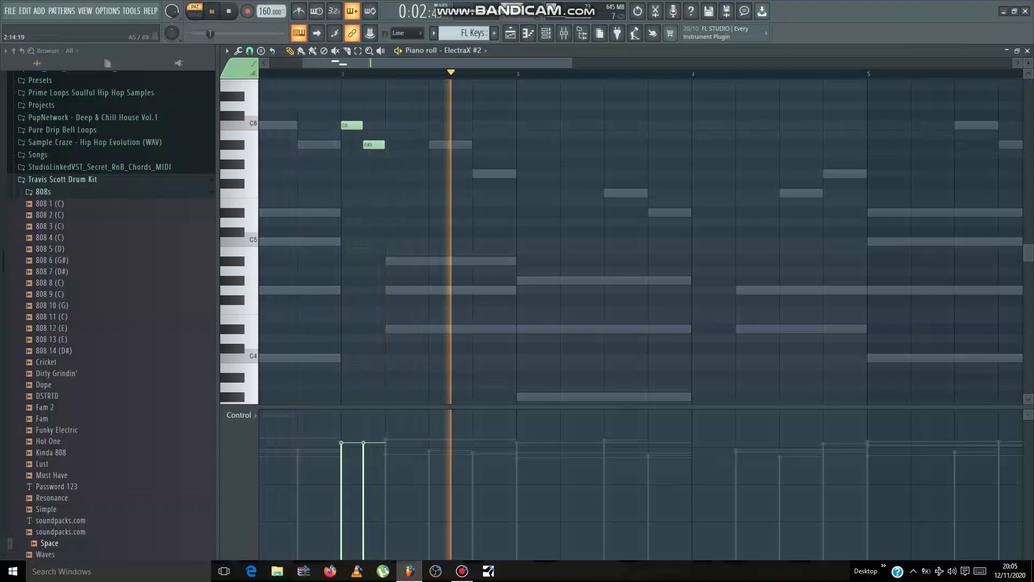
key(space)
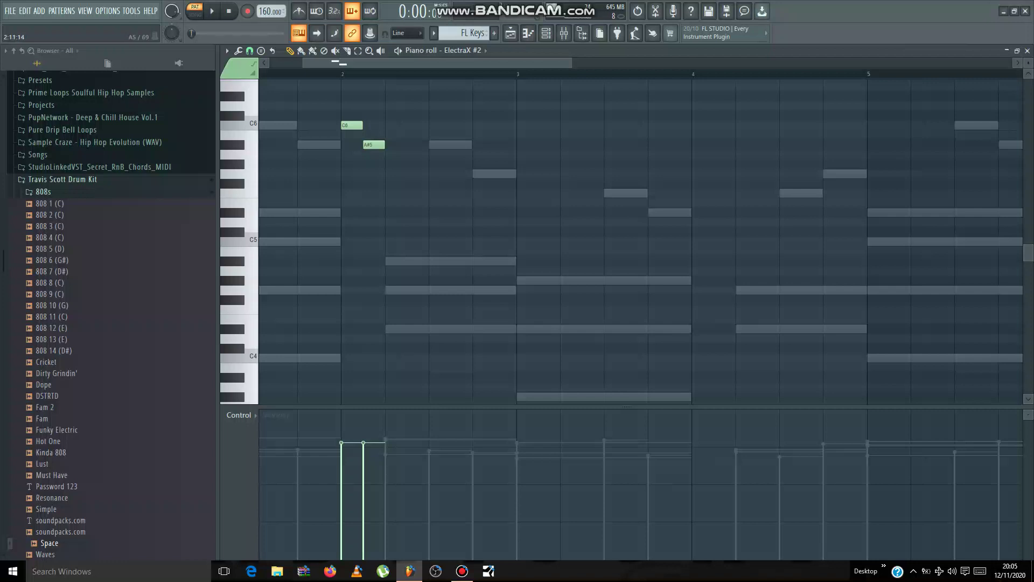
Add a short A#5 and G5 pair to bar 2, shift it to start at the middle of the bar, and play back the phrase.
click(478, 145)
click(499, 173)
key(space)
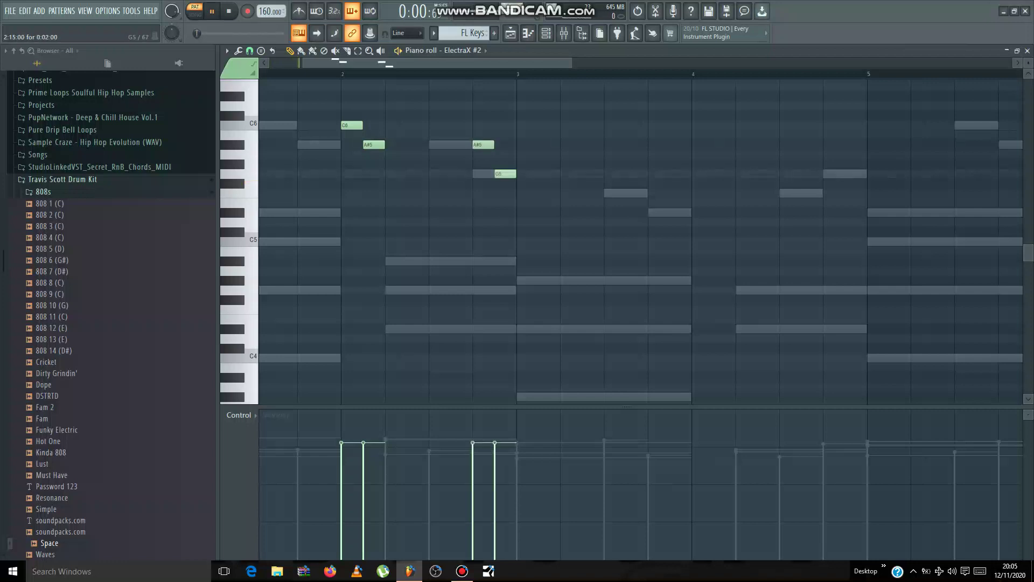
key(space)
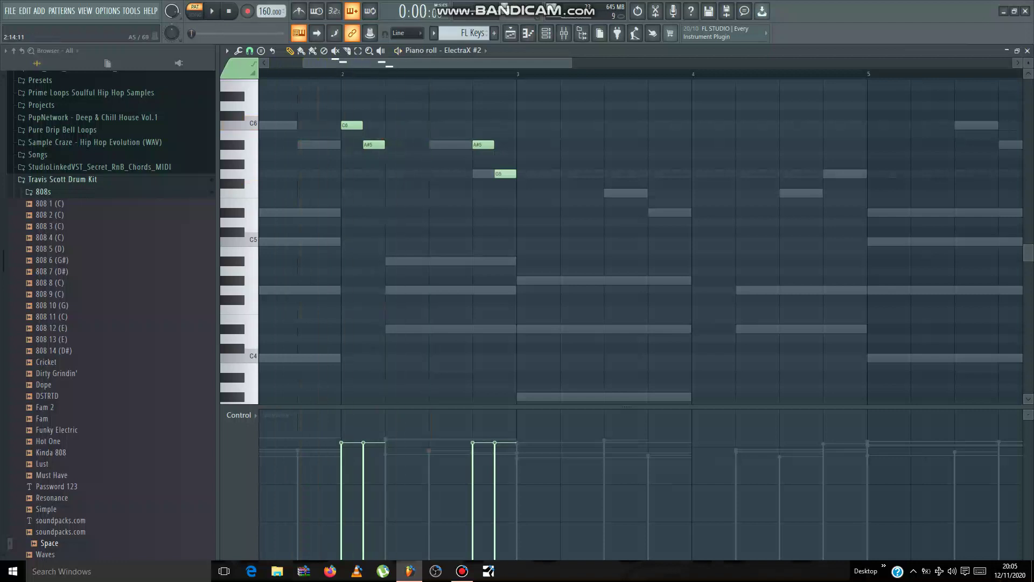
drag(503, 124, 489, 159)
key(space)
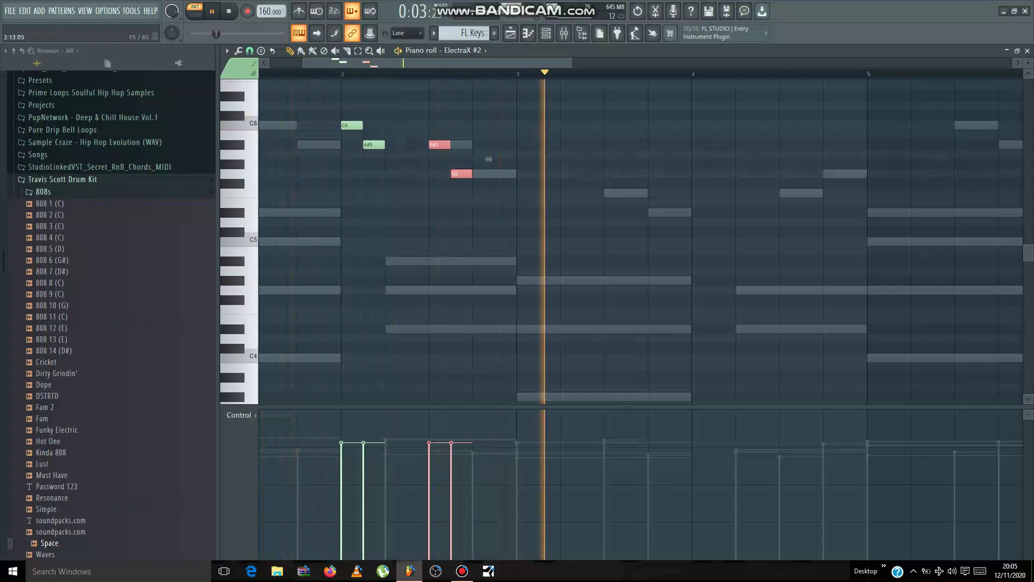
key(space)
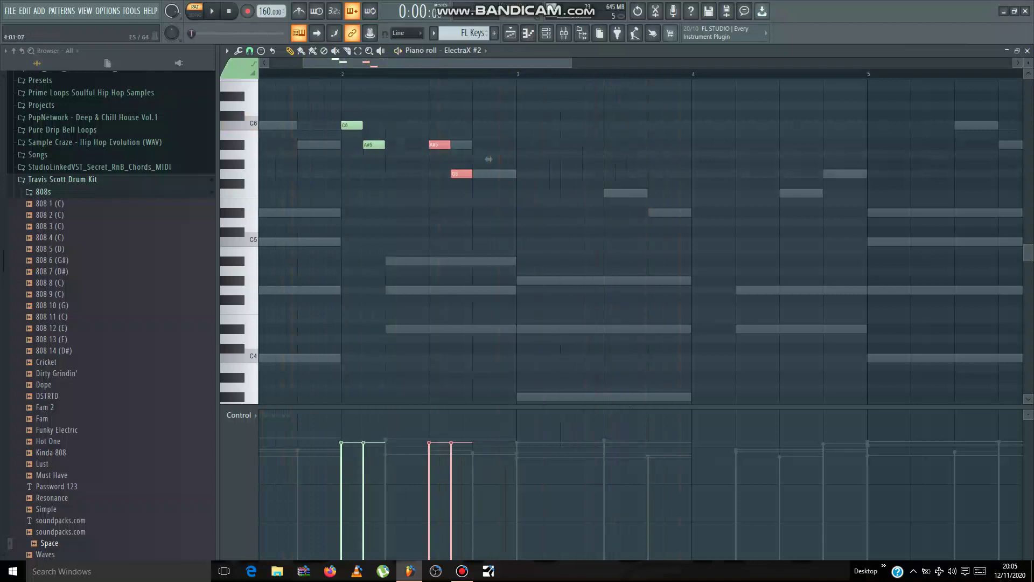
Add short A#4 and C5 notes at the start of bar 4 and F5 and G5 in its second half, auditioning during playback.
click(696, 203)
drag(696, 202, 695, 261)
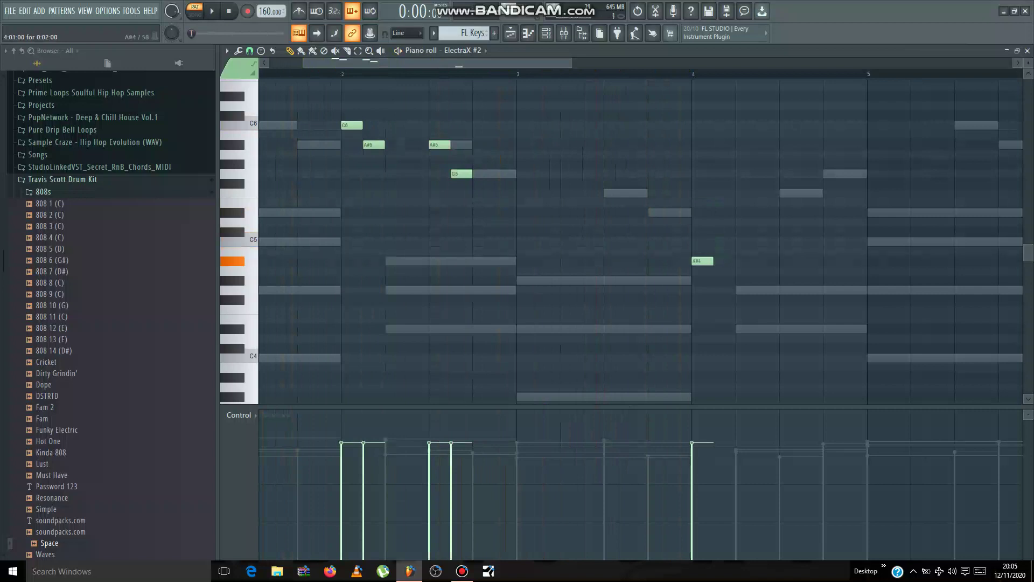
click(717, 241)
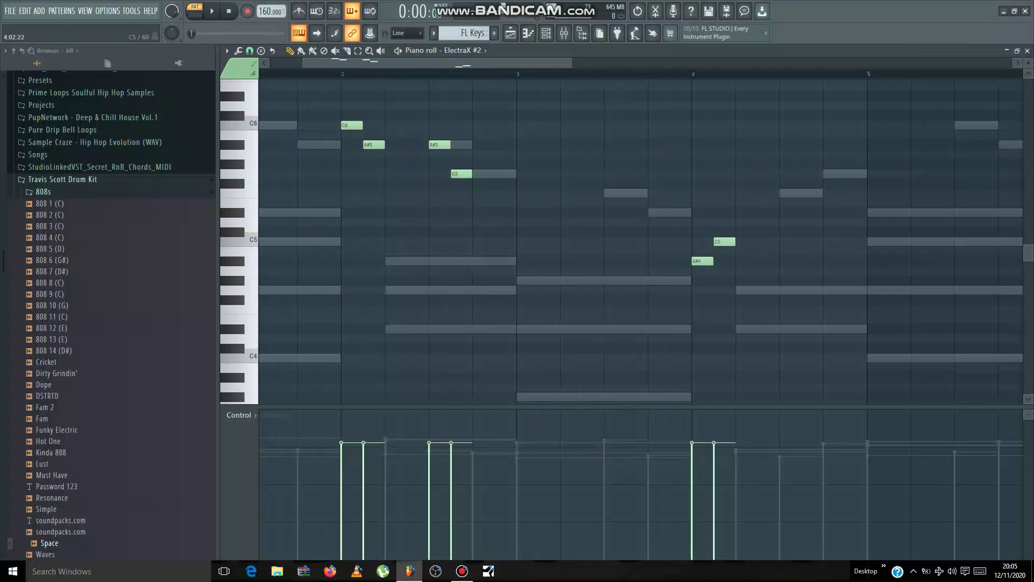
key(space)
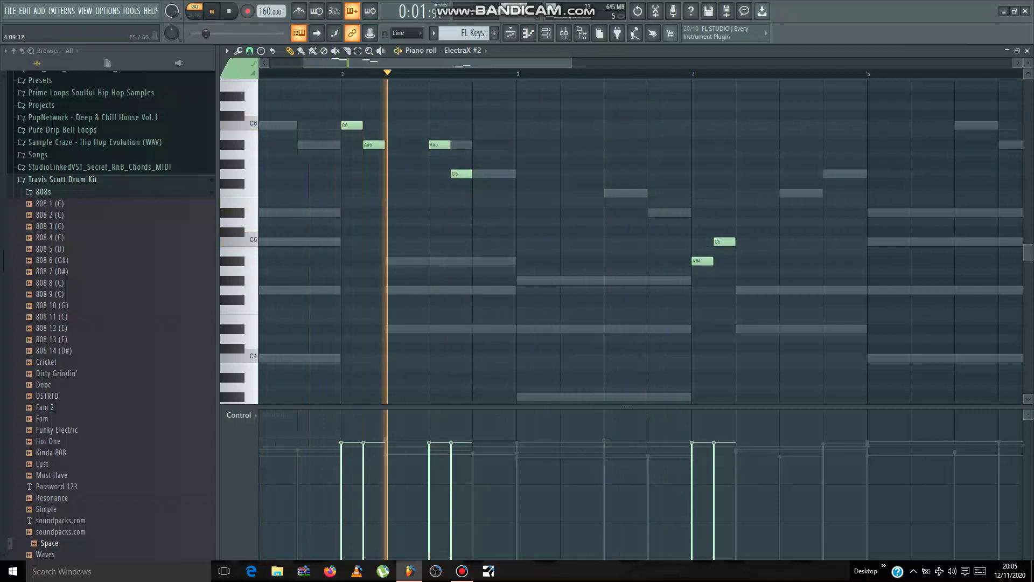
click(785, 193)
click(832, 174)
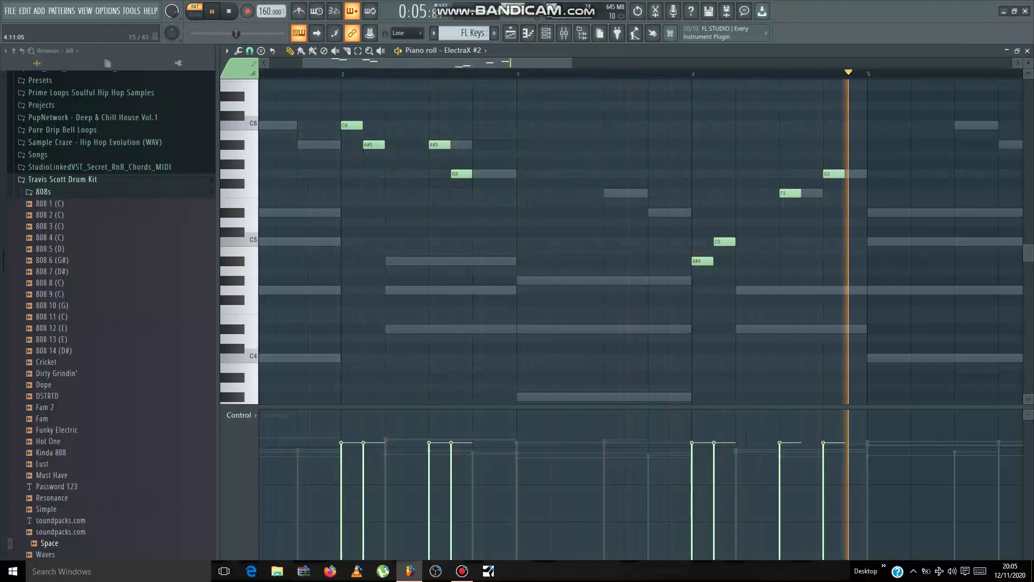
key(space)
Raise bar 4's opening pair one octave to A#5 and C6, place G5 directly after F5, and play back the result.
drag(739, 203, 697, 265)
key(ctrl+Up)
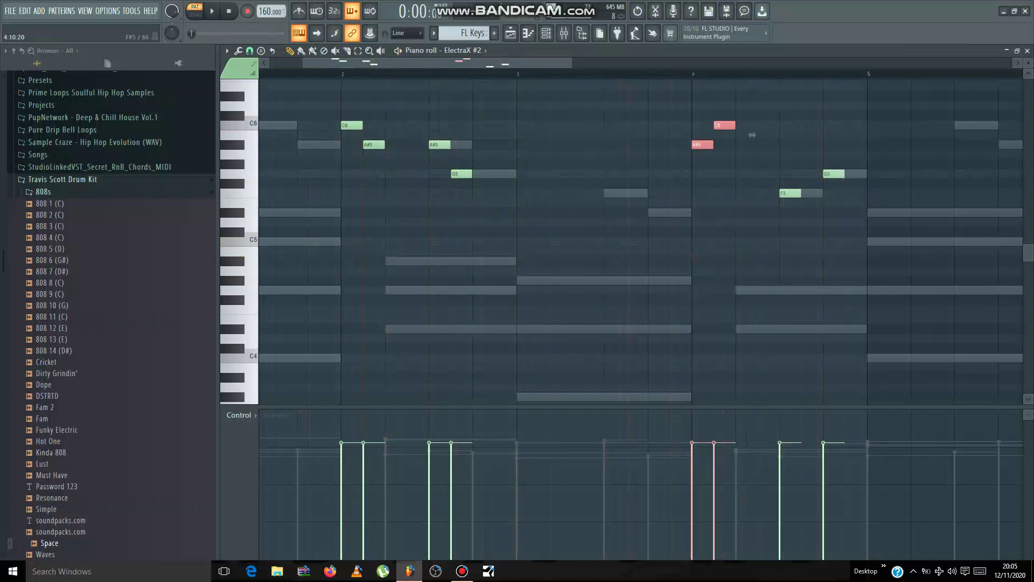
ctrl+click(752, 135)
drag(834, 174, 812, 174)
key(space)
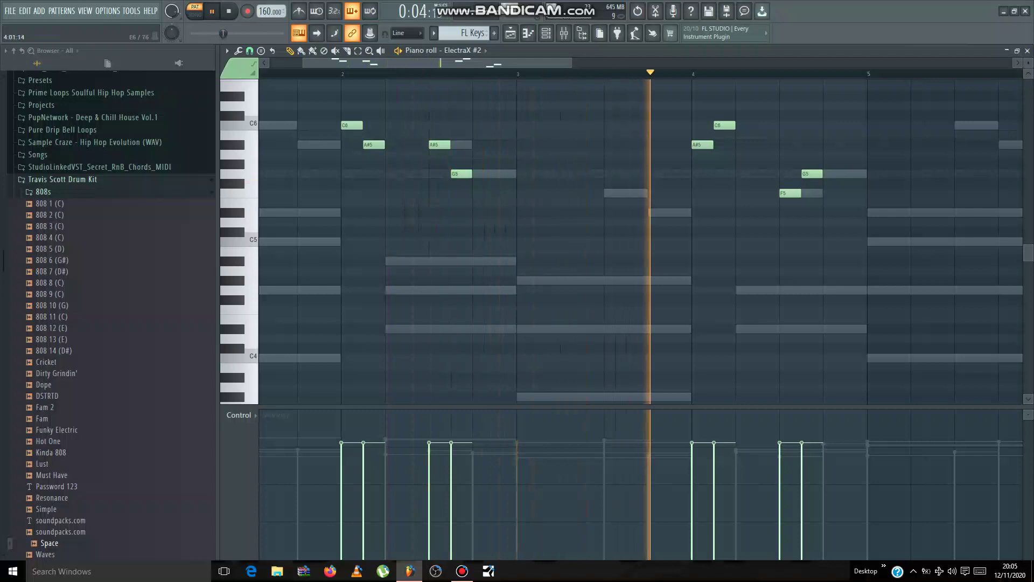
scroll(699, 74, down, 1)
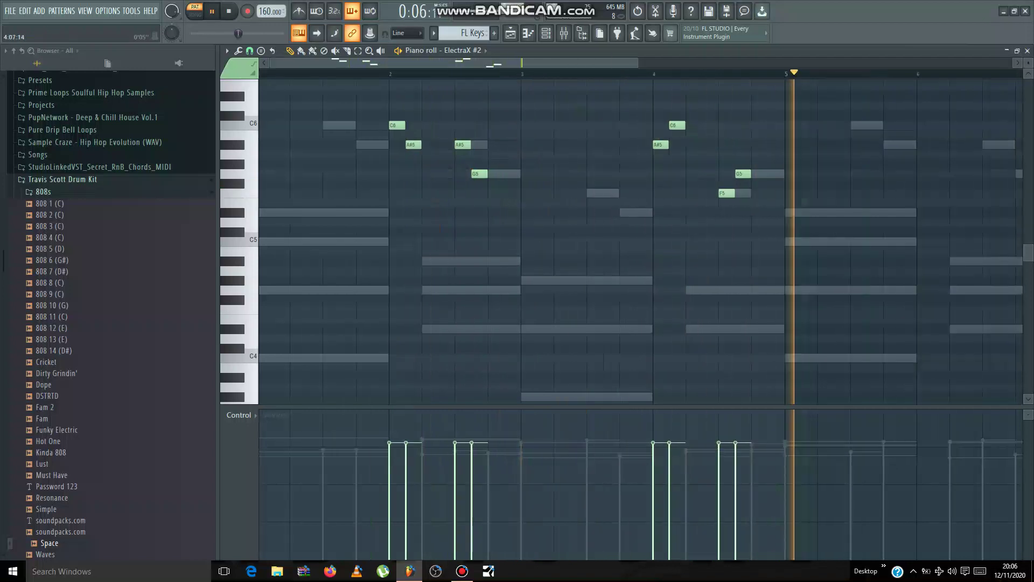
key(space)
Duplicate the four-bar phrase from bars 1–4 into bars 5–8 and clear the selection.
drag(757, 159, 351, 159)
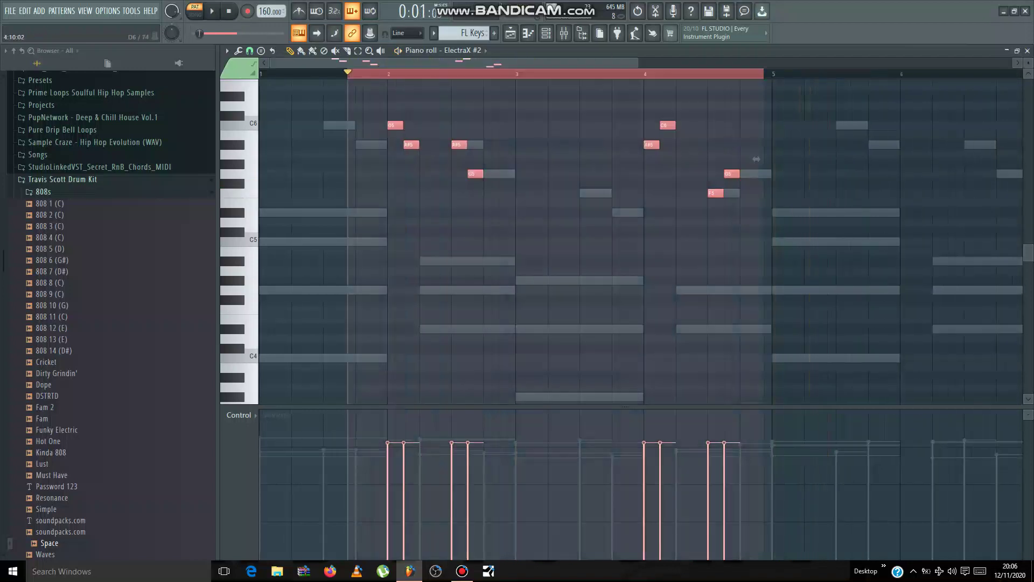
drag(772, 74, 259, 74)
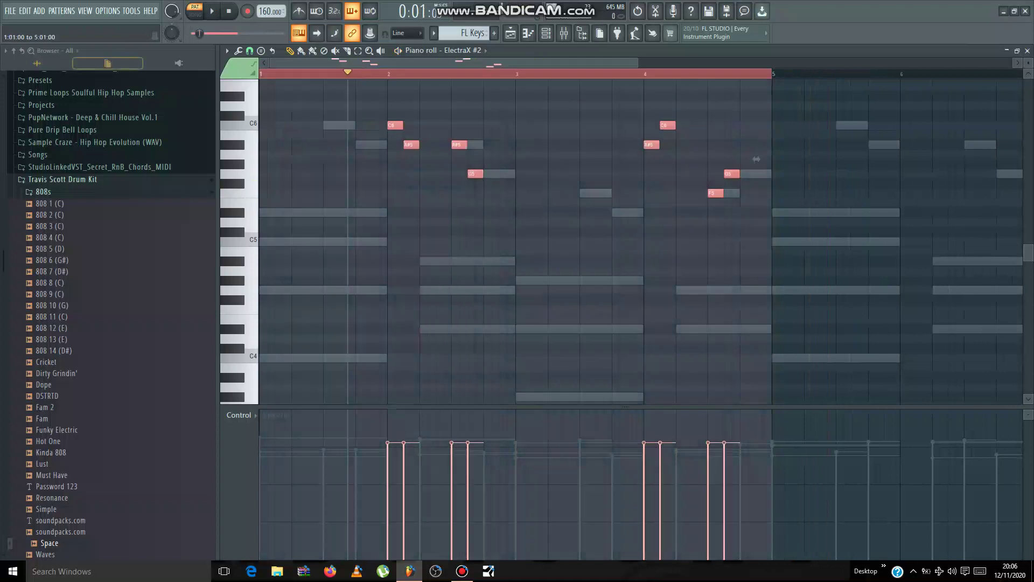
key(ctrl+b)
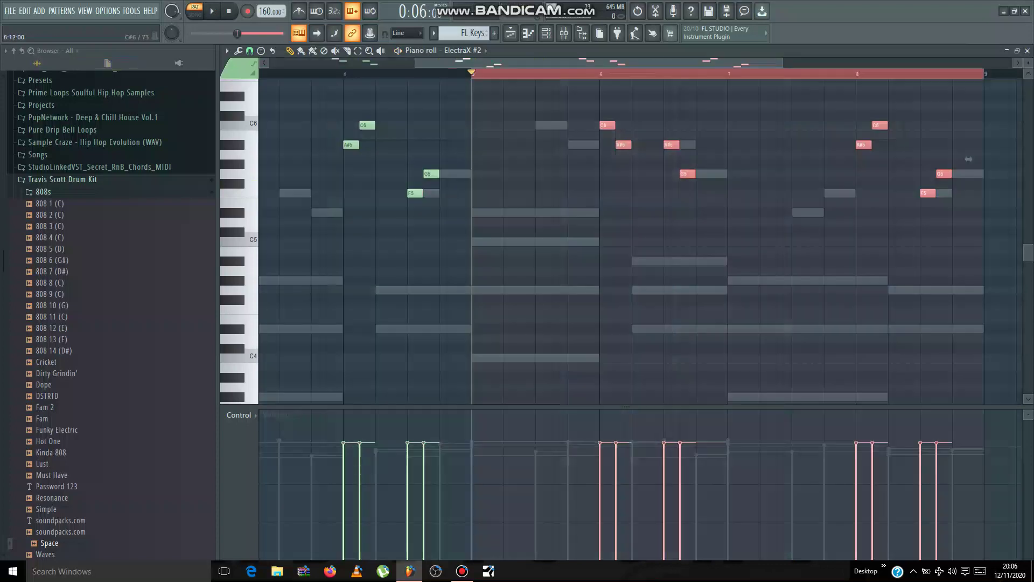
key(ctrl+d)
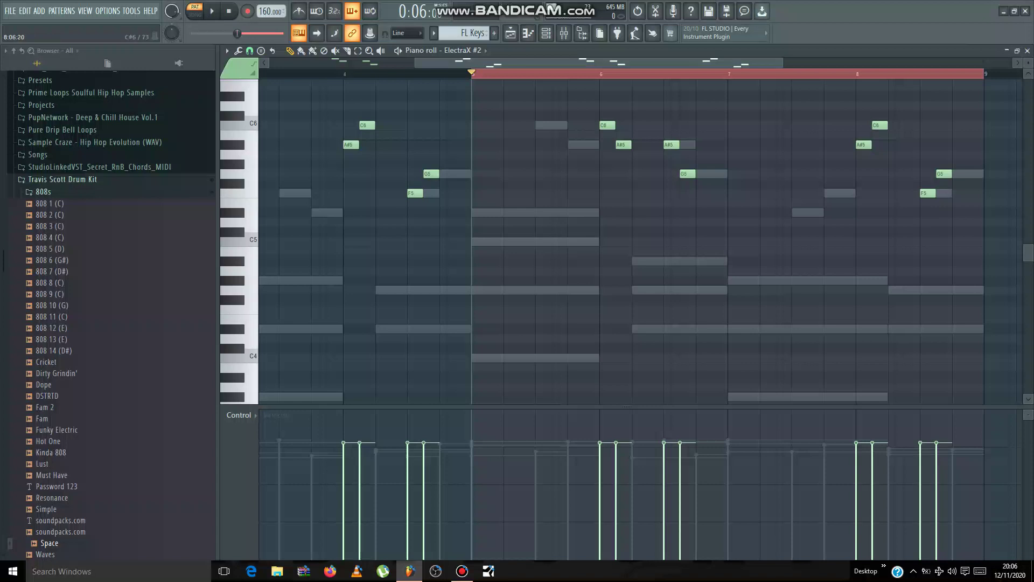
Lower the first two notes of bar 8 one octave and change the second one to G#4.
drag(894, 100, 809, 207)
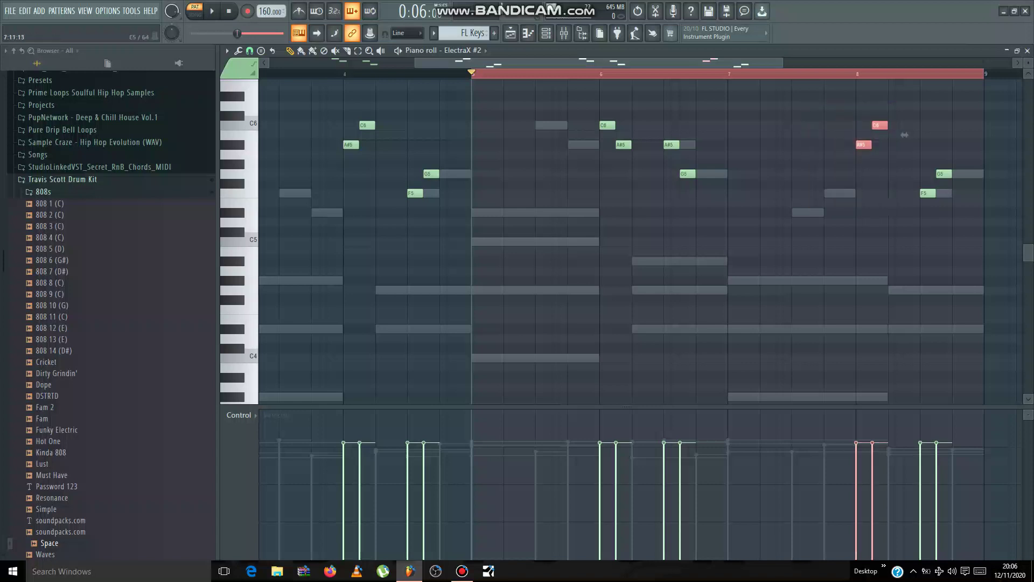
key(ctrl+Down)
key(ctrl+Down)
key(ctrl+Up)
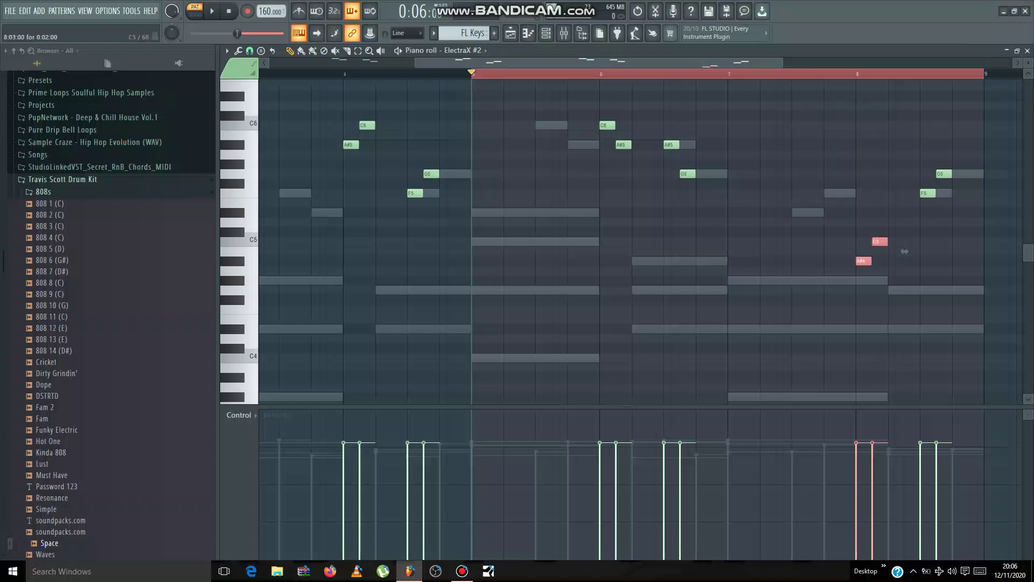
ctrl+click(905, 251)
drag(879, 242, 879, 283)
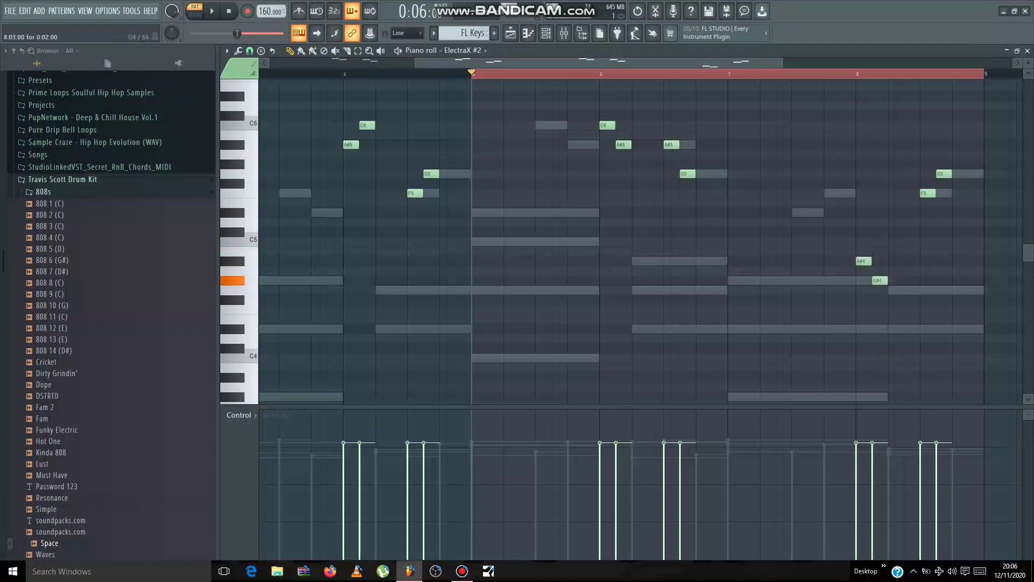
Lower the last two notes of bar 8 one octave and re-pitch them to G4 followed by D#4.
drag(836, 226, 936, 305)
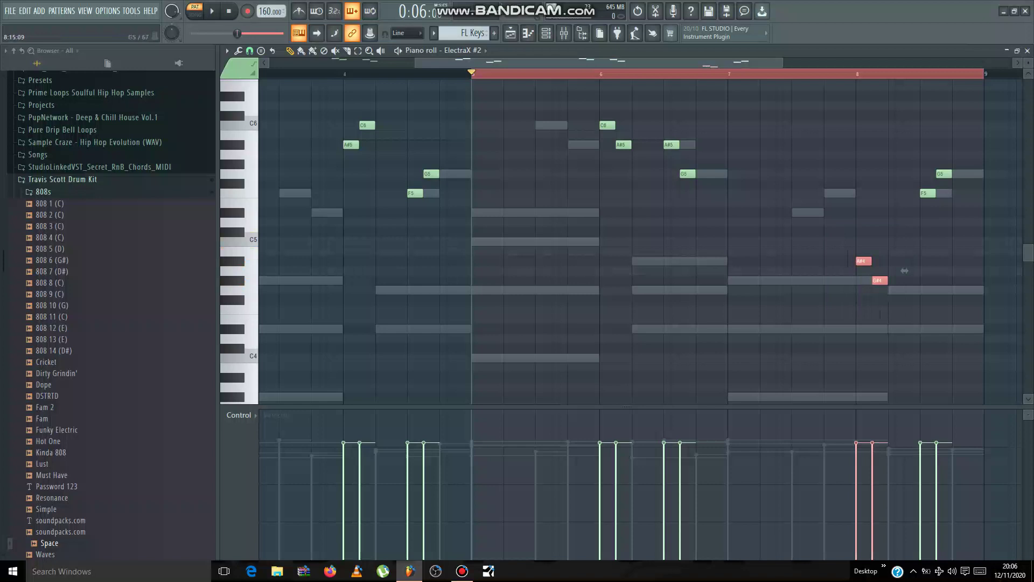
drag(915, 150, 969, 217)
key(ctrl+Down)
ctrl+click(927, 329)
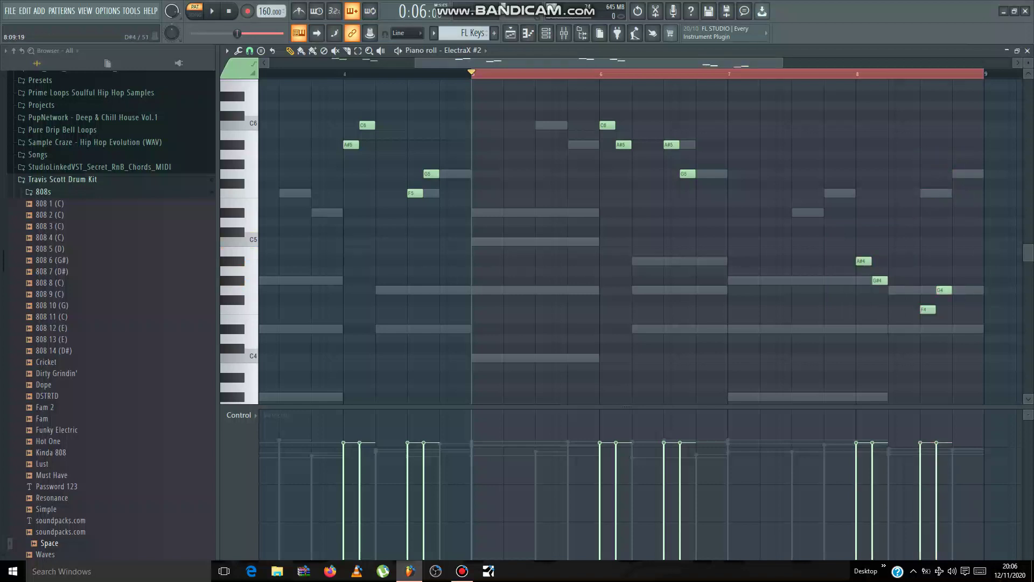
mouse_move(927, 309)
mouse_down()
mouse_move(927, 329)
mouse_move(927, 290)
mouse_move(950, 319)
mouse_move(943, 329)
mouse_up()
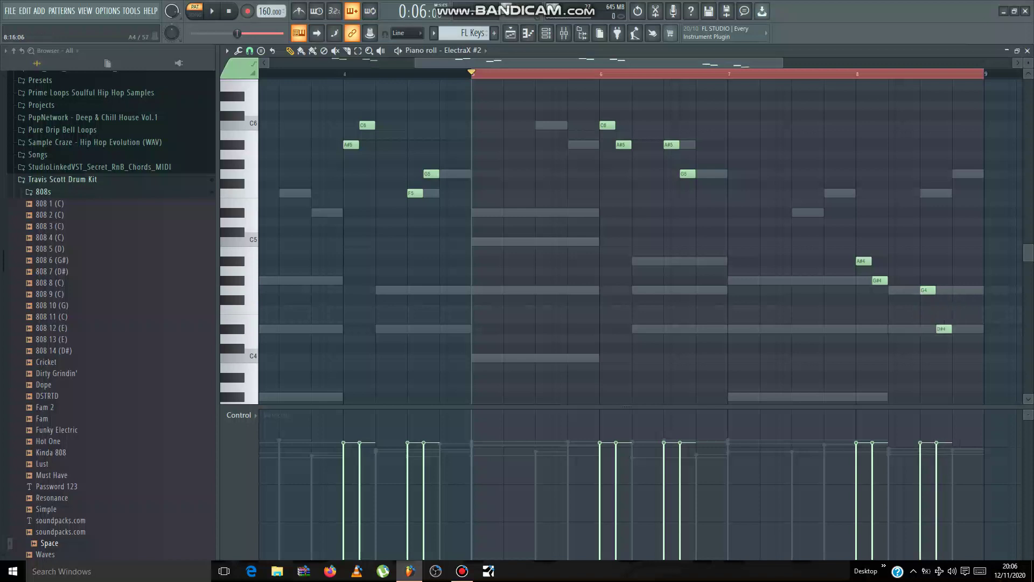
Raise all four notes of bar 8 by two octaves and audition the descending ending.
mouse_move(978, 265)
mouse_down()
mouse_move(838, 199)
mouse_move(855, 350)
mouse_up()
key(ctrl+Up)
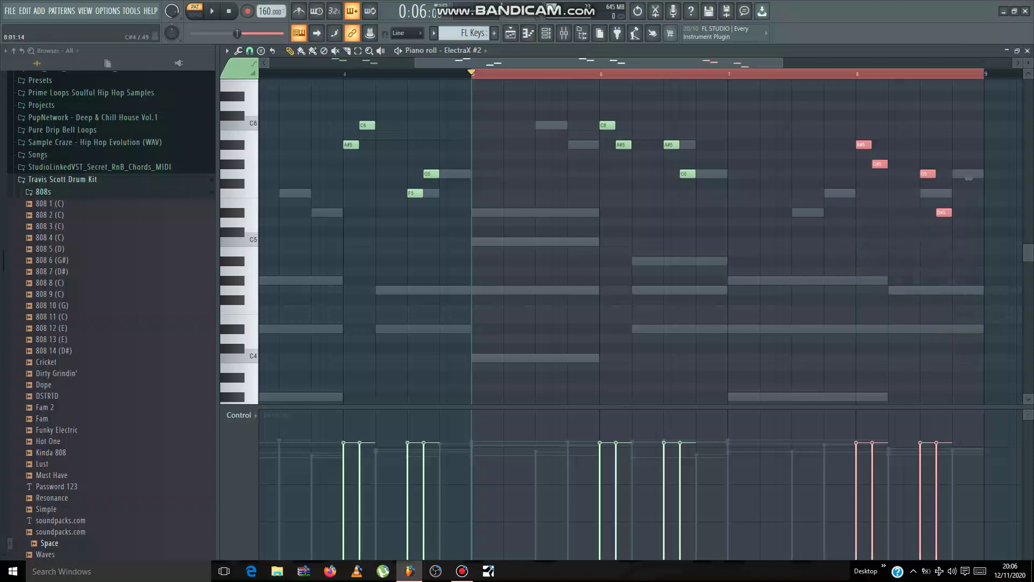
key(ctrl+Up)
key(space)
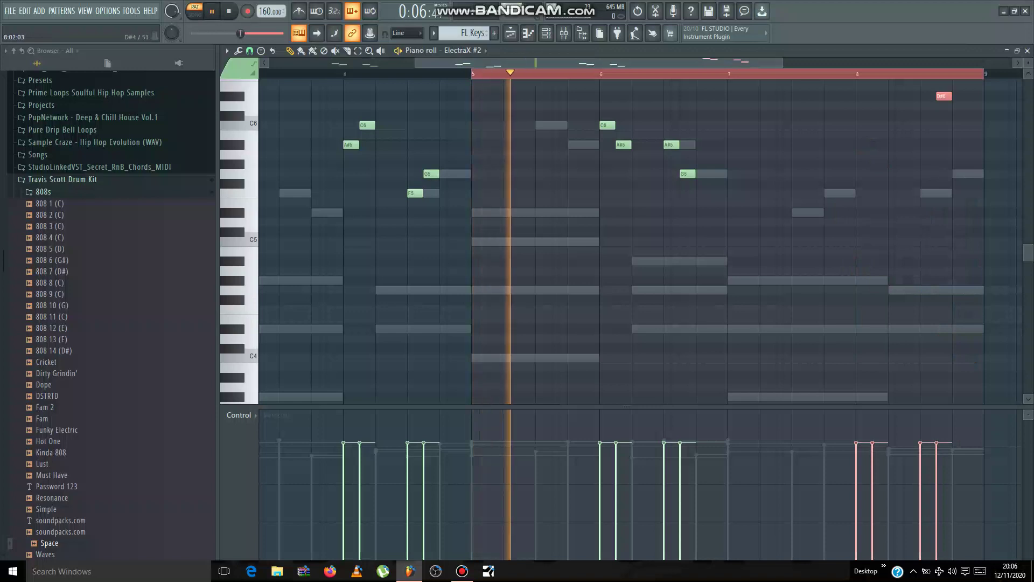
scroll(969, 226, up, 5)
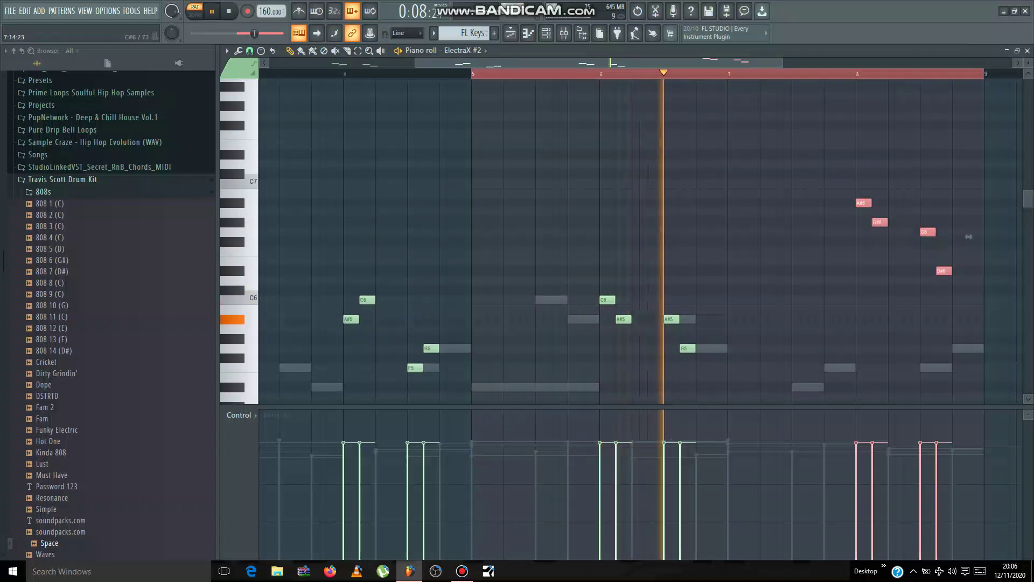
scroll(969, 178, down, 2)
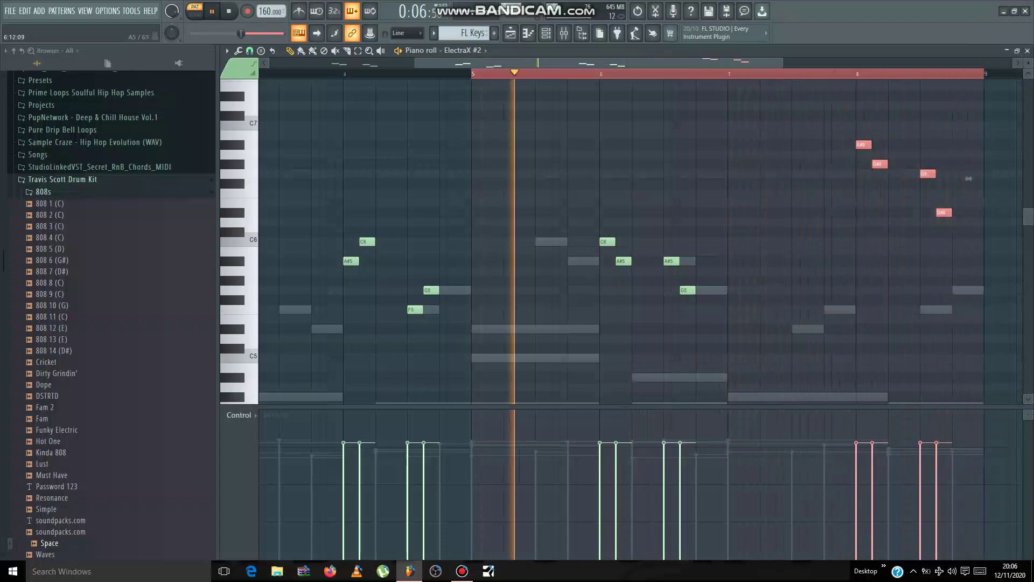
key(space)
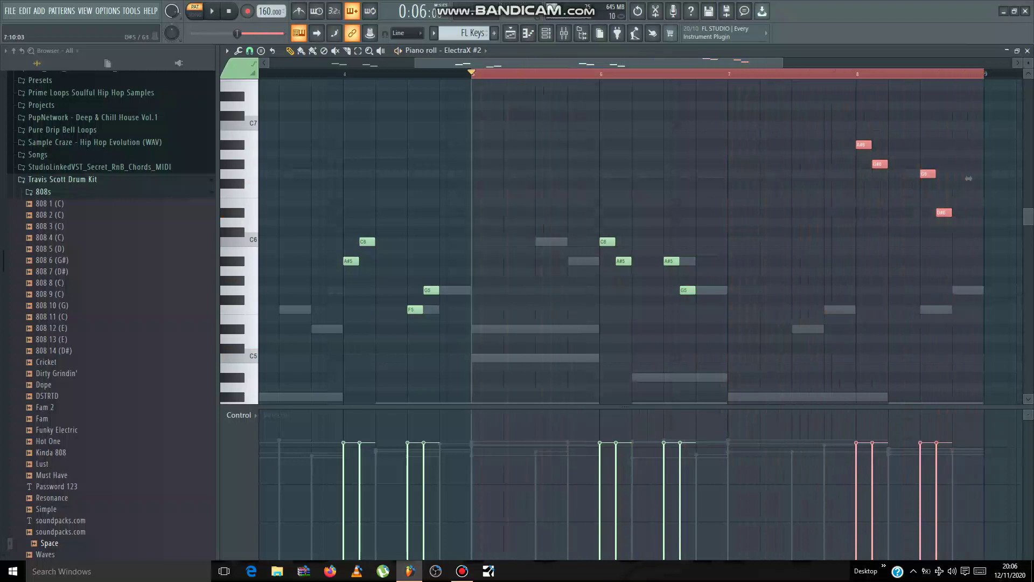
Raise the four notes of bar 6 one octave, play them back, and briefly check the channel rack.
drag(576, 314, 713, 149)
key(ctrl+Up)
key(space)
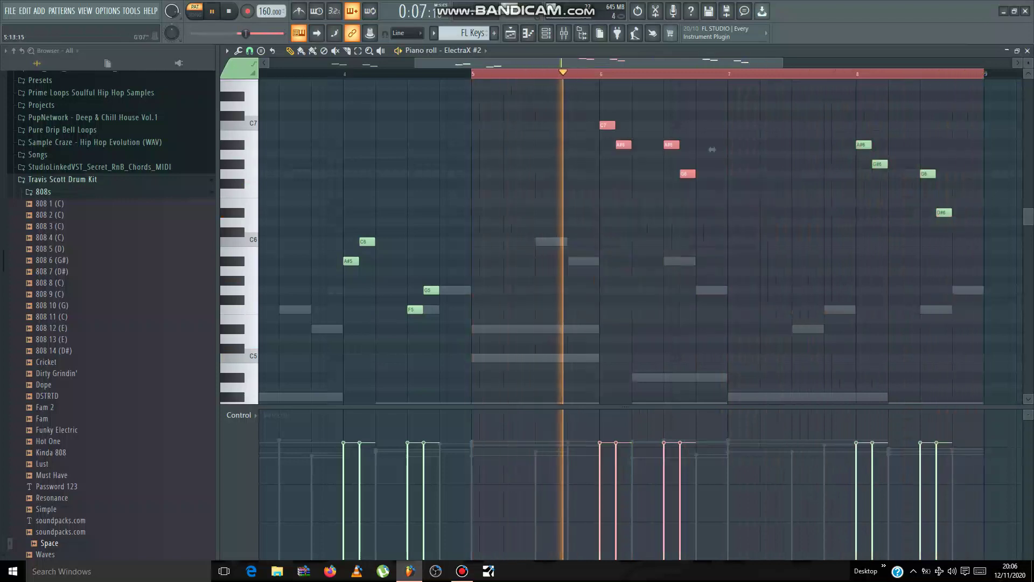
key(F6)
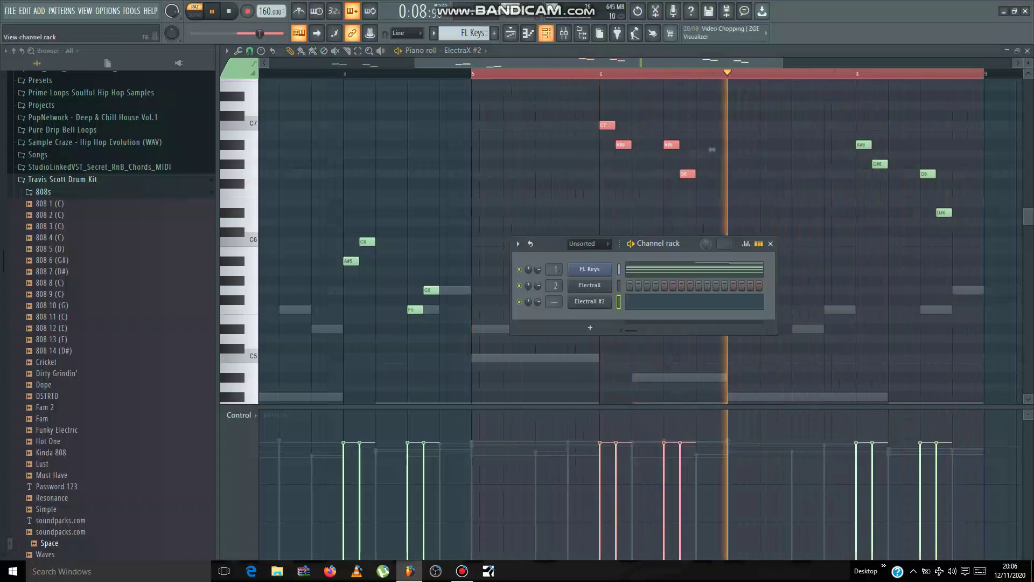
key(space)
key(F6)
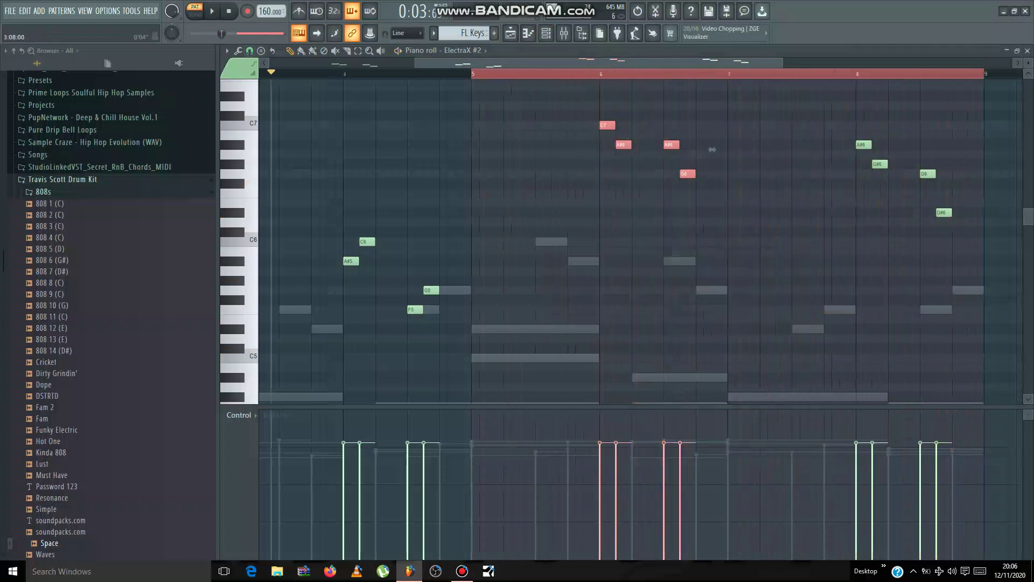
Clear the note selection, switch playback to song mode, and play the ElectraX #2 melody from its beginning.
key(ctrl+d)
key(l)
key(space)
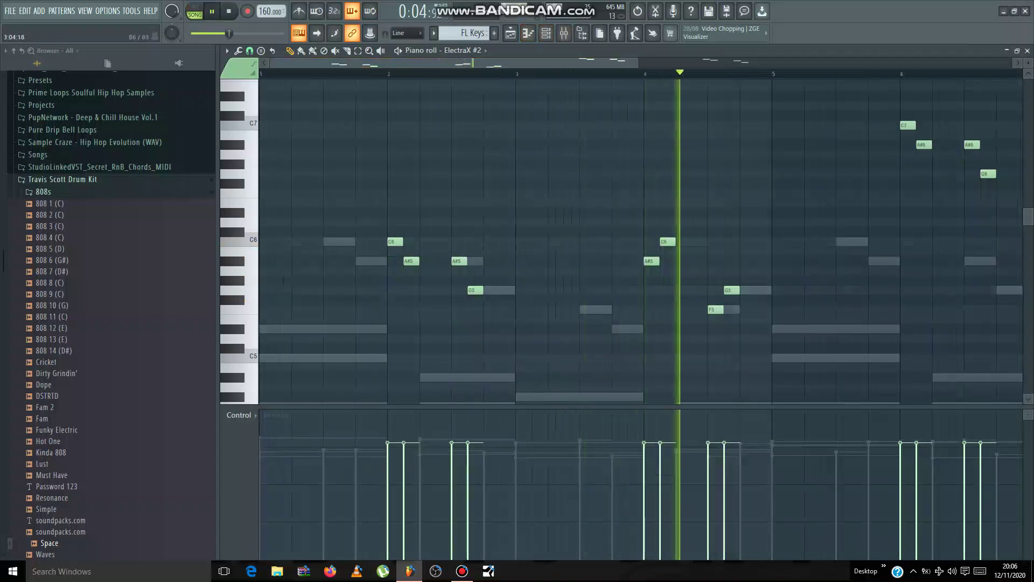
scroll(593, 226, down, 3)
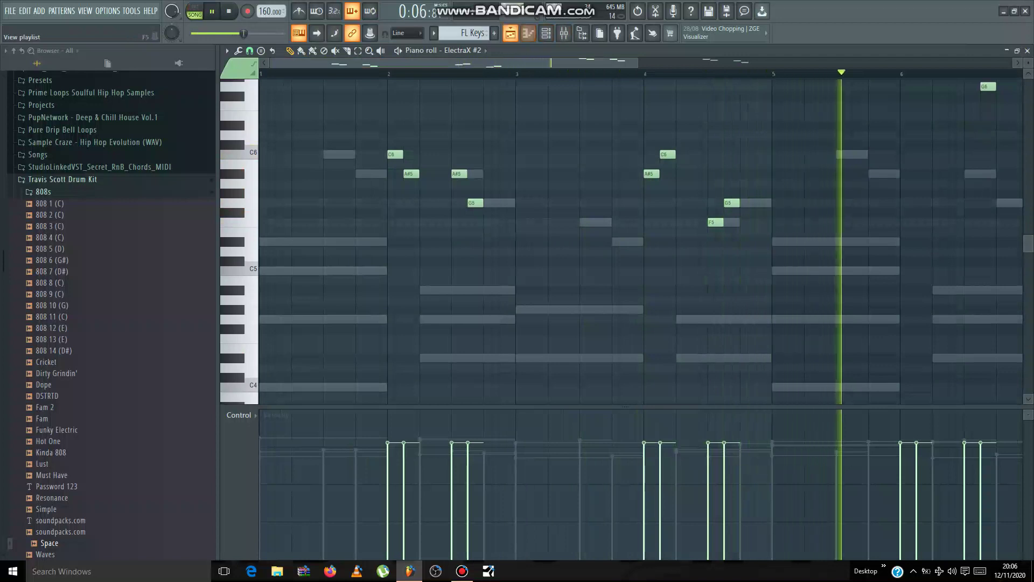
Return to the playlist, stop playback, and add another ElectraX channel below ElectraX #2.
click(528, 34)
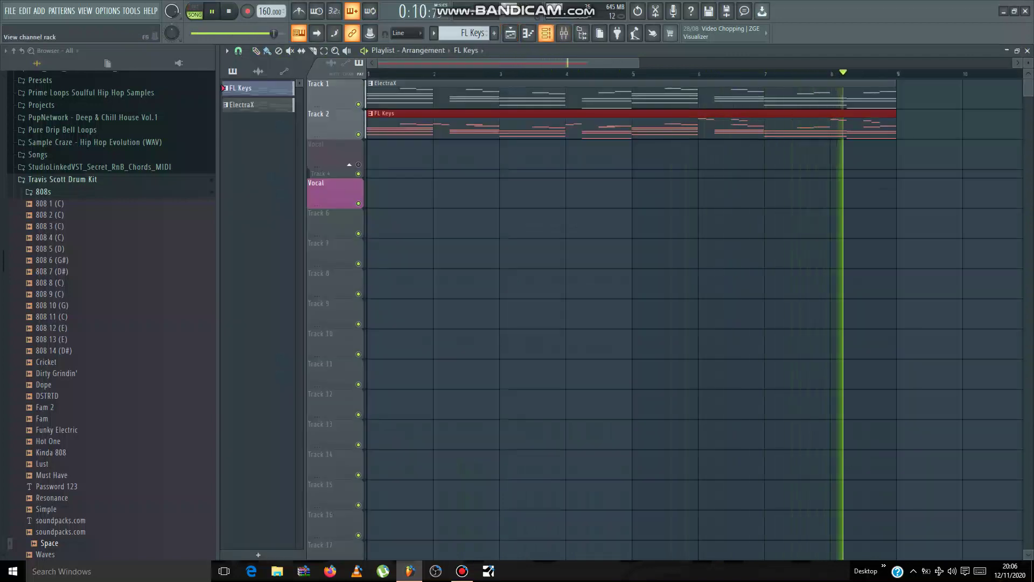
click(546, 33)
key(space)
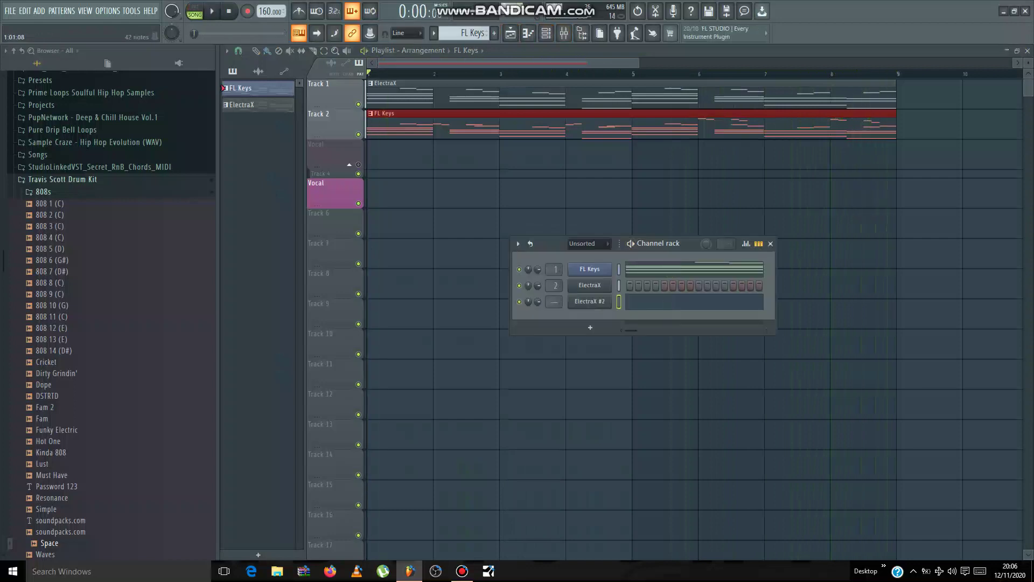
click(590, 327)
click(597, 217)
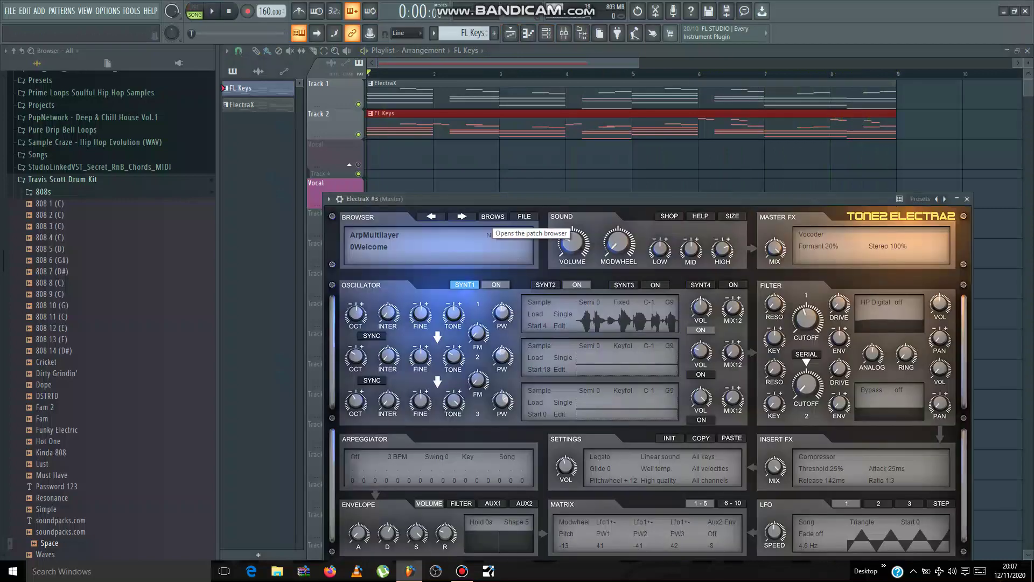
Load the flute - glass.fxp patch from the KC Supreme – Onyx bank into ElectraX #3 and minimise the plugin window.
click(524, 216)
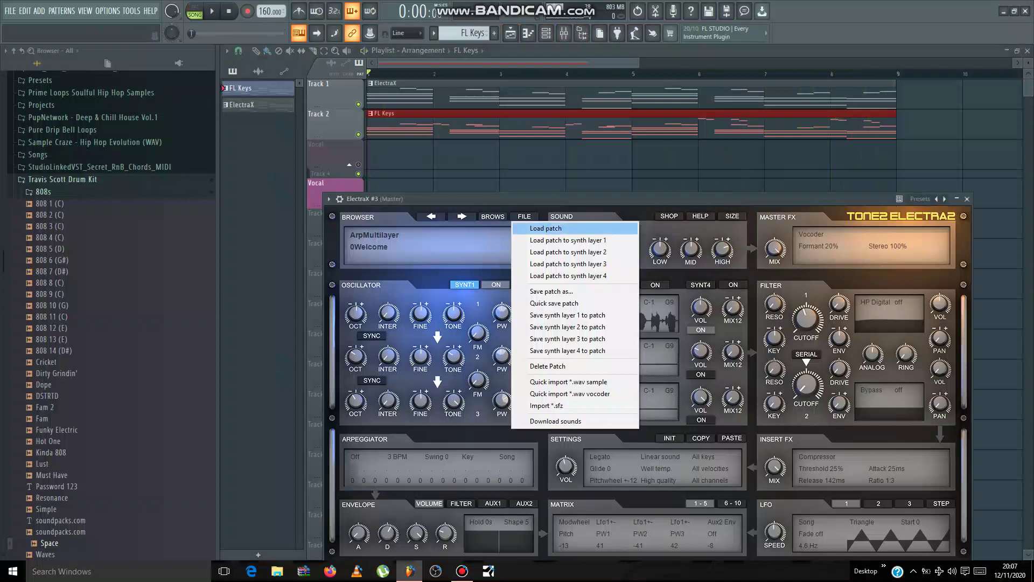
click(545, 228)
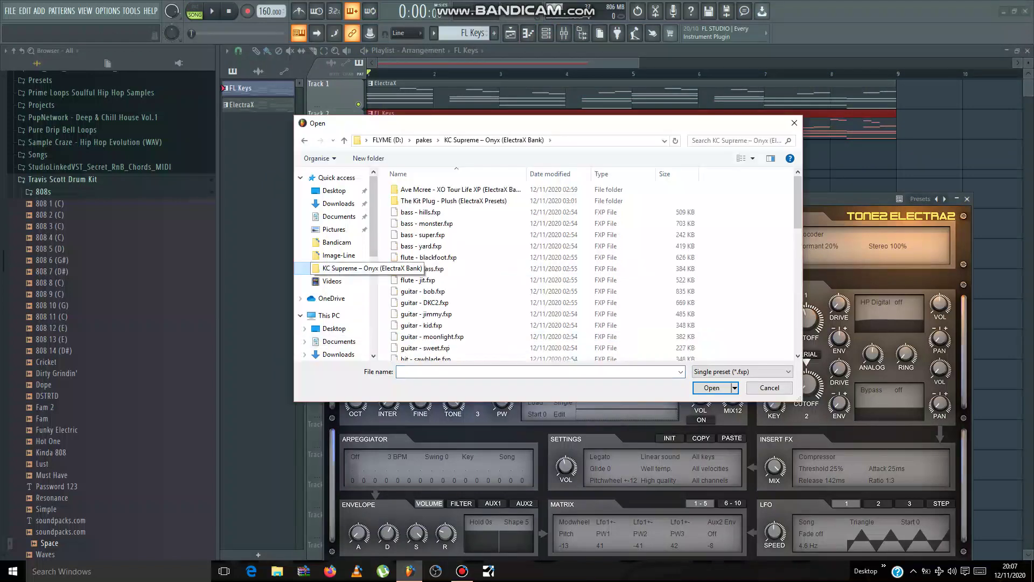
scroll(488, 272, down, 1)
click(410, 240)
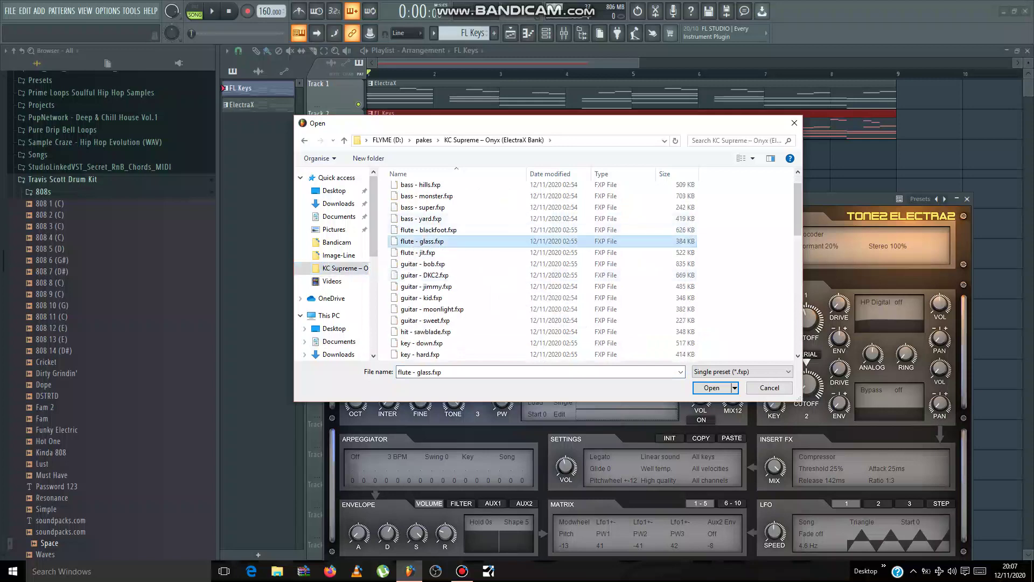
key(Return)
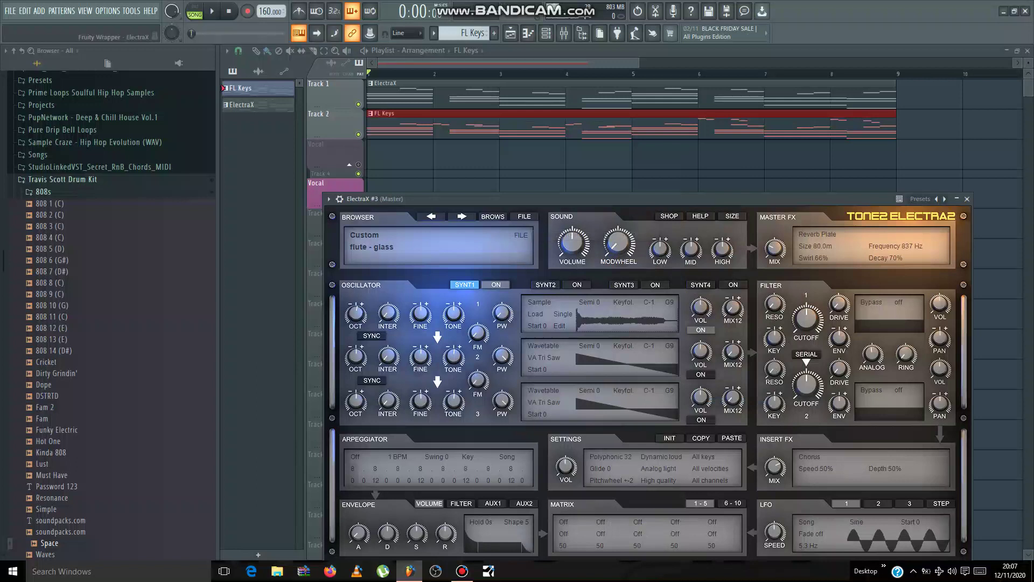
click(957, 198)
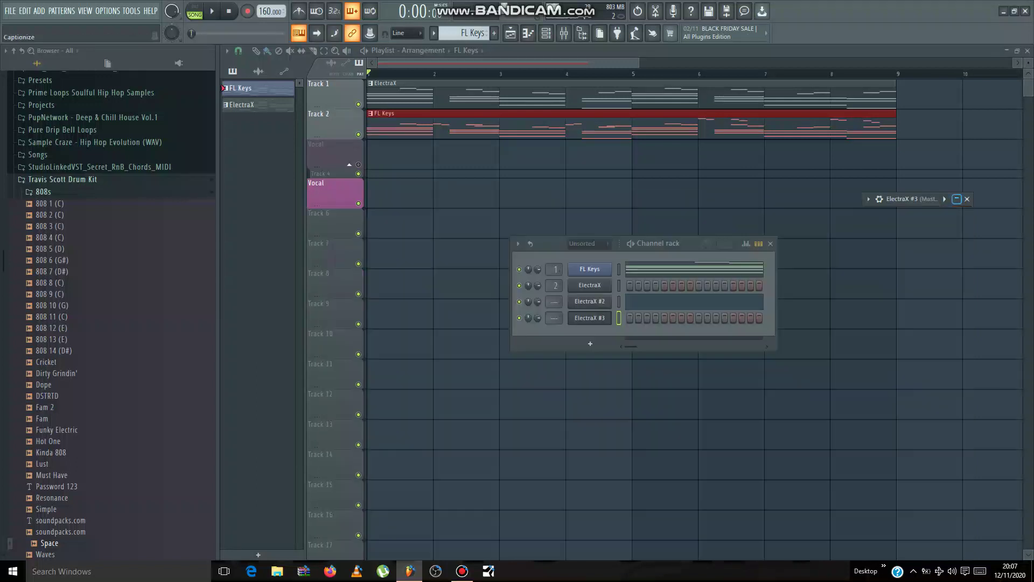
Open the piano roll for ElectraX #3 and draw a G4 note spanning all of bar 1.
right_click(608, 315)
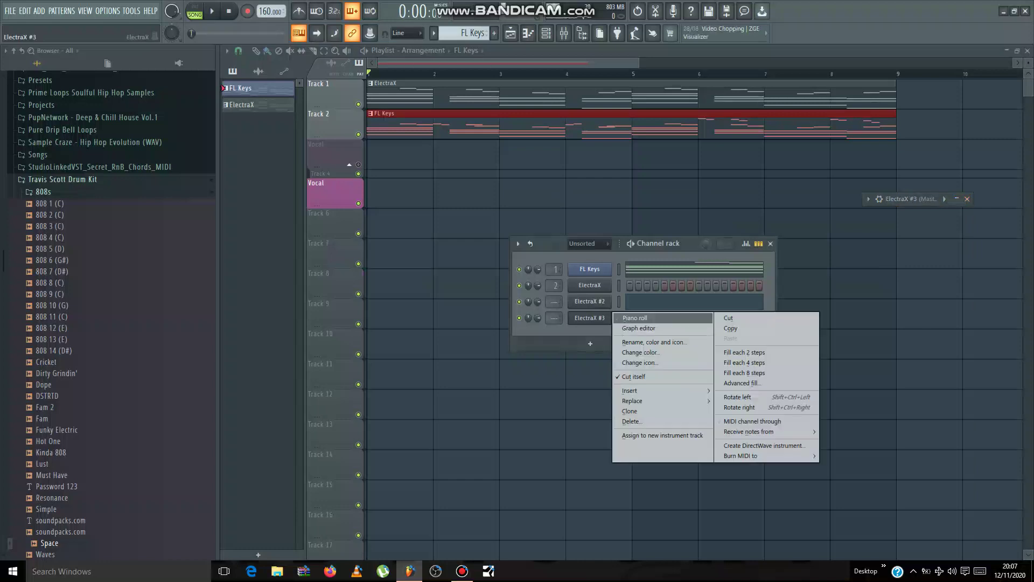
click(636, 317)
scroll(613, 288, down, 3)
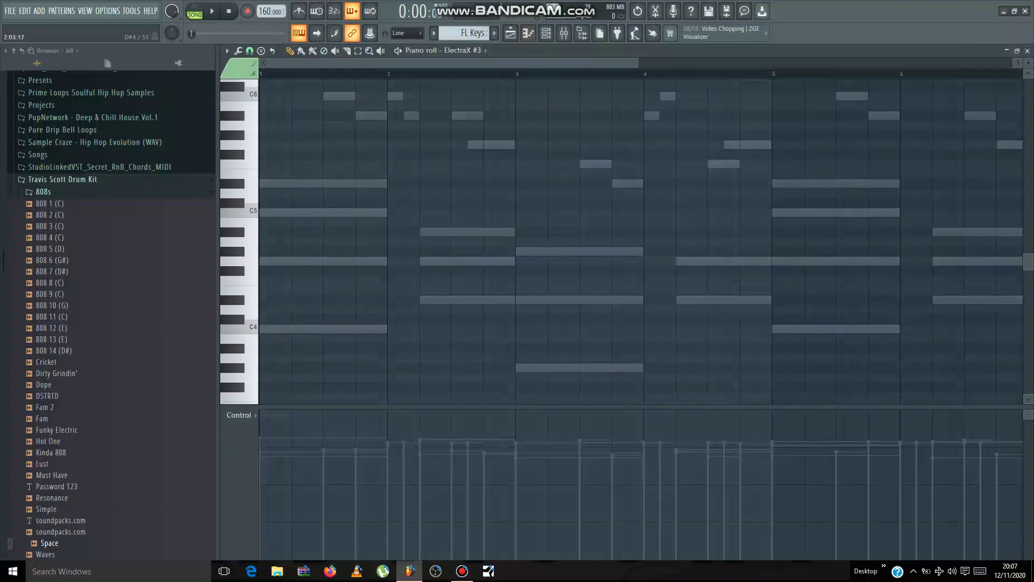
click(268, 232)
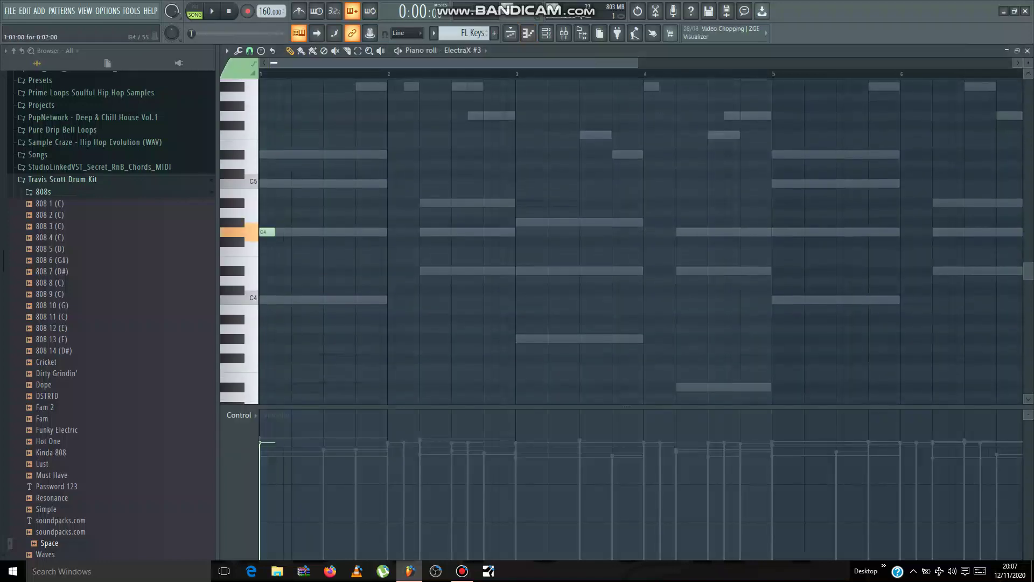
drag(274, 233, 386, 232)
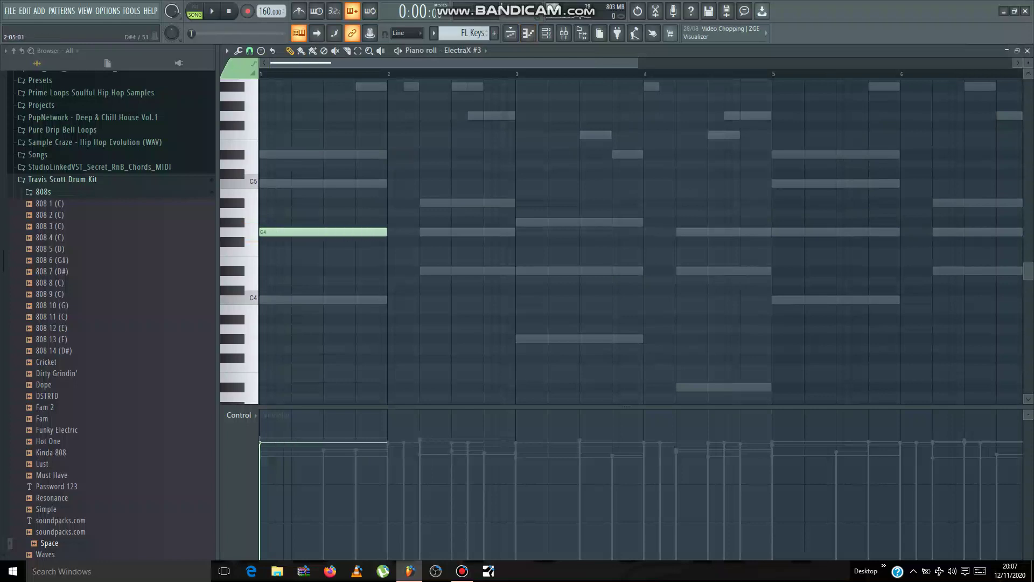
Add D#4 from beat 2 to the end of bar 2, G#3 in bar 3, D#3 in bar 4 and C4 in bar 5.
click(426, 271)
key(space)
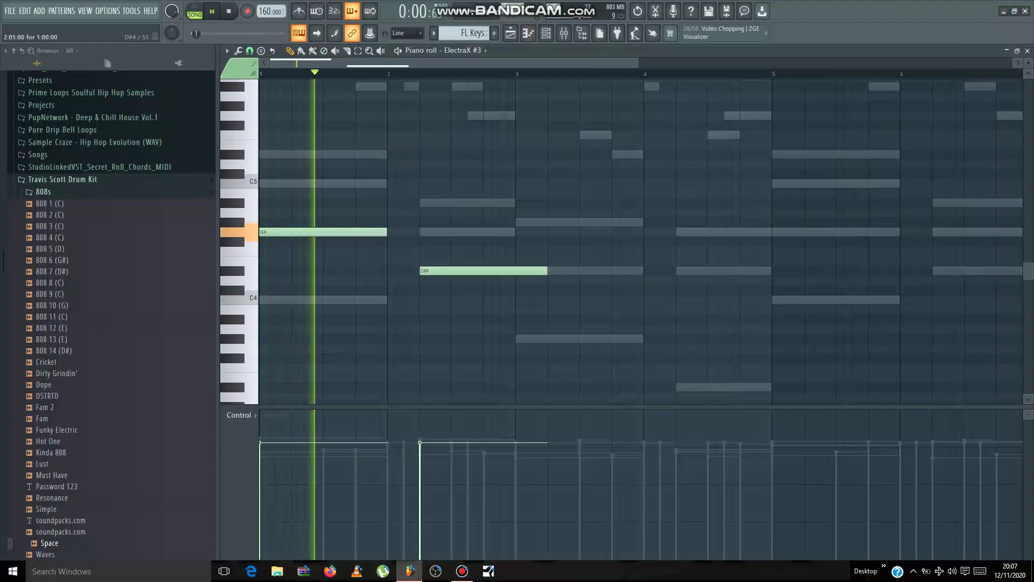
drag(546, 271, 515, 270)
click(522, 339)
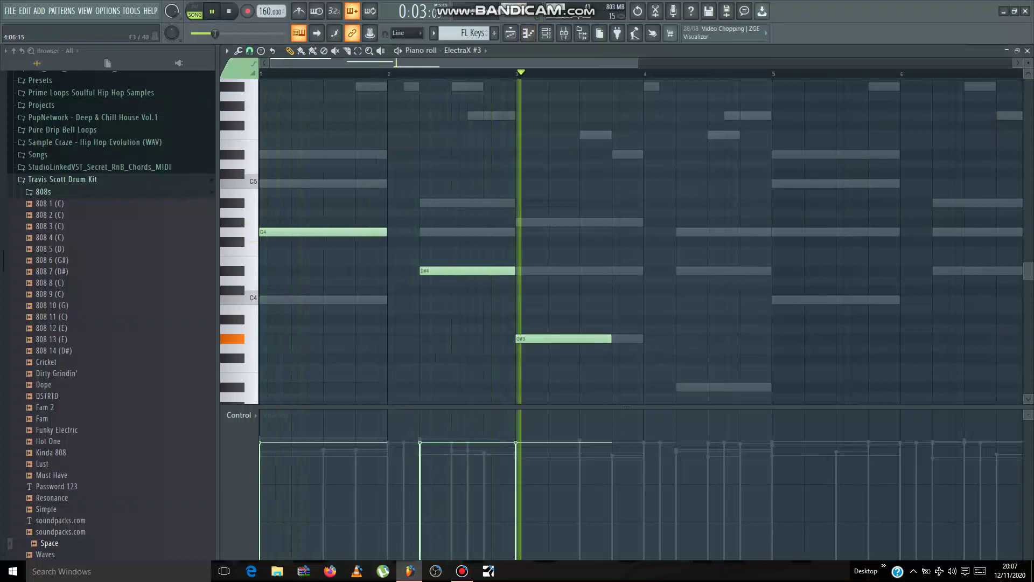
click(684, 387)
drag(793, 280, 785, 299)
key(space)
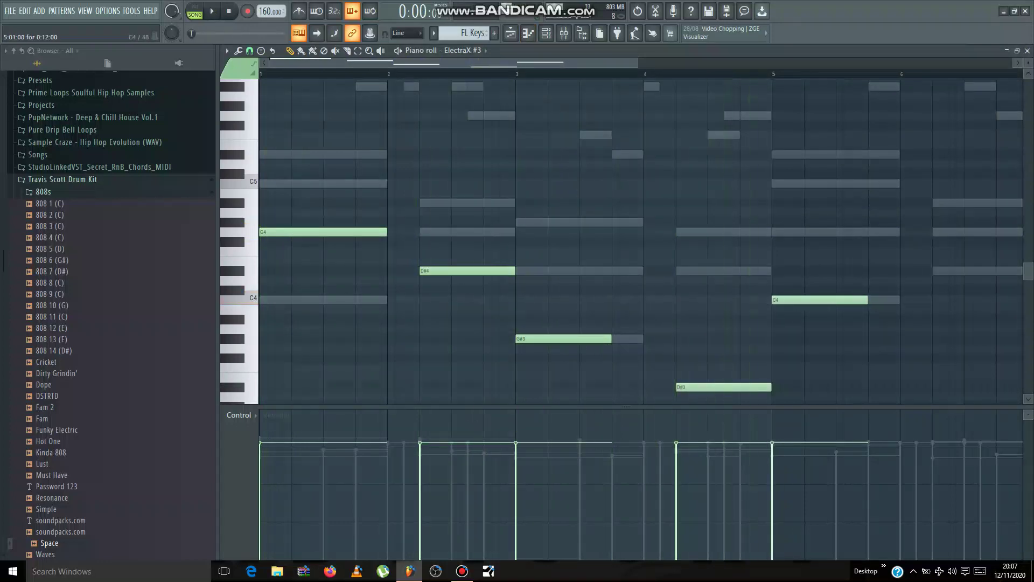
Raise the bar 4 note two octaves to D#5 and the bar 3 note one octave to G#4 while auditioning.
drag(722, 334, 727, 403)
key(ctrl+Up)
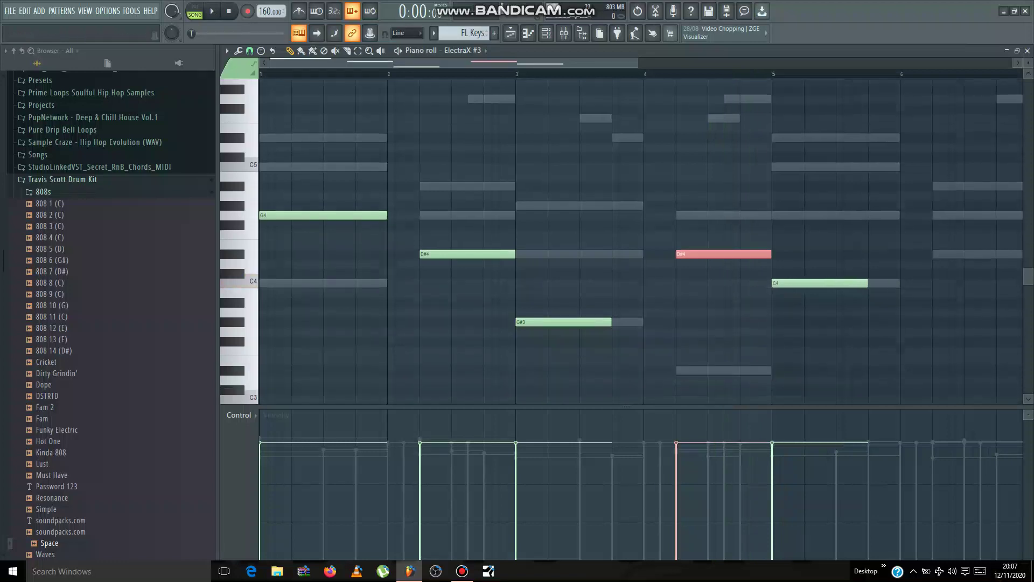
key(ctrl+Up)
key(space)
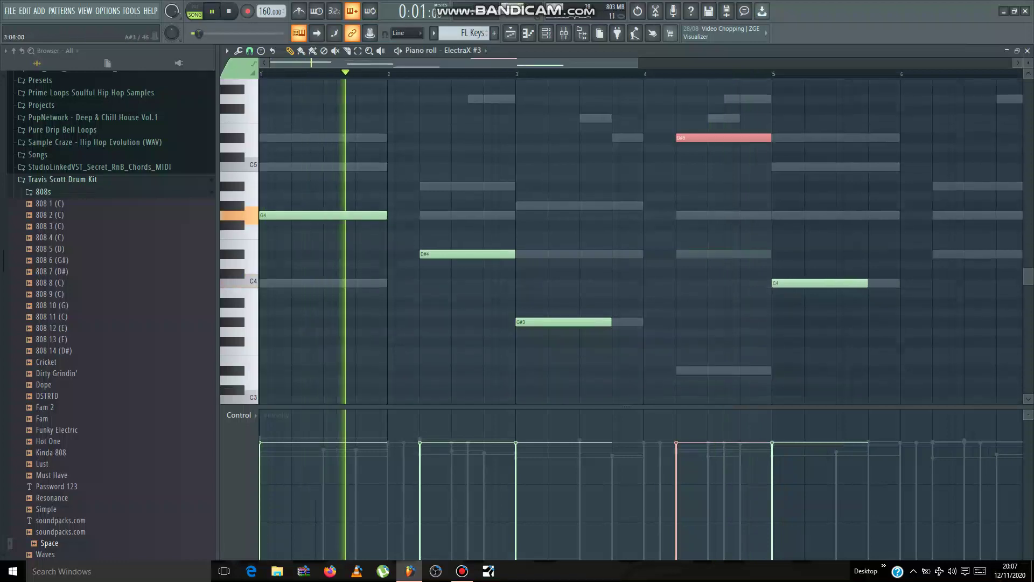
drag(566, 301, 575, 345)
key(ctrl+Up)
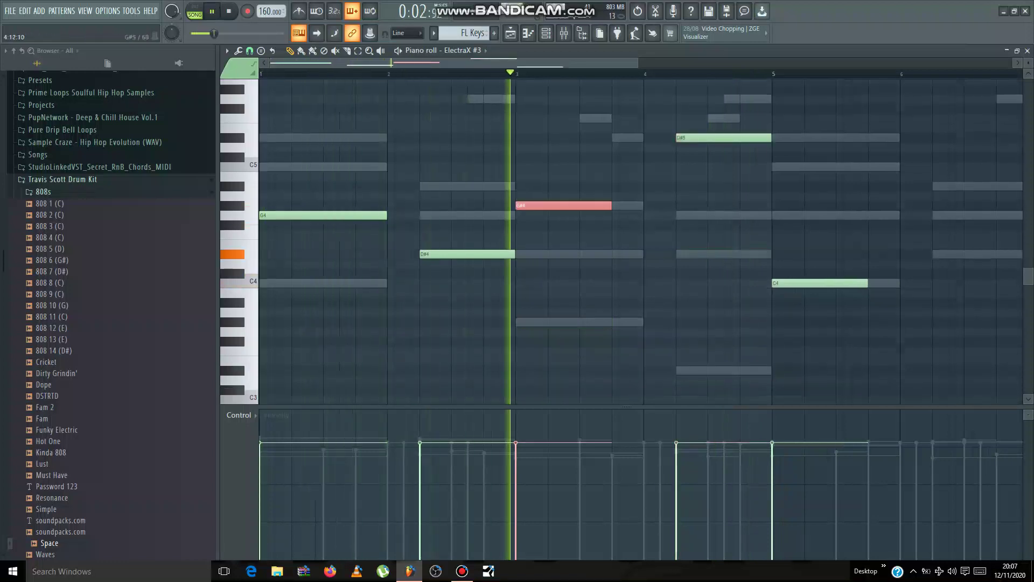
Replace the C4 note in bar 5 with a copy of the four-bar melody, raised one octave across bars 5 to 8.
scroll(734, 89, down, 1)
right_click(680, 284)
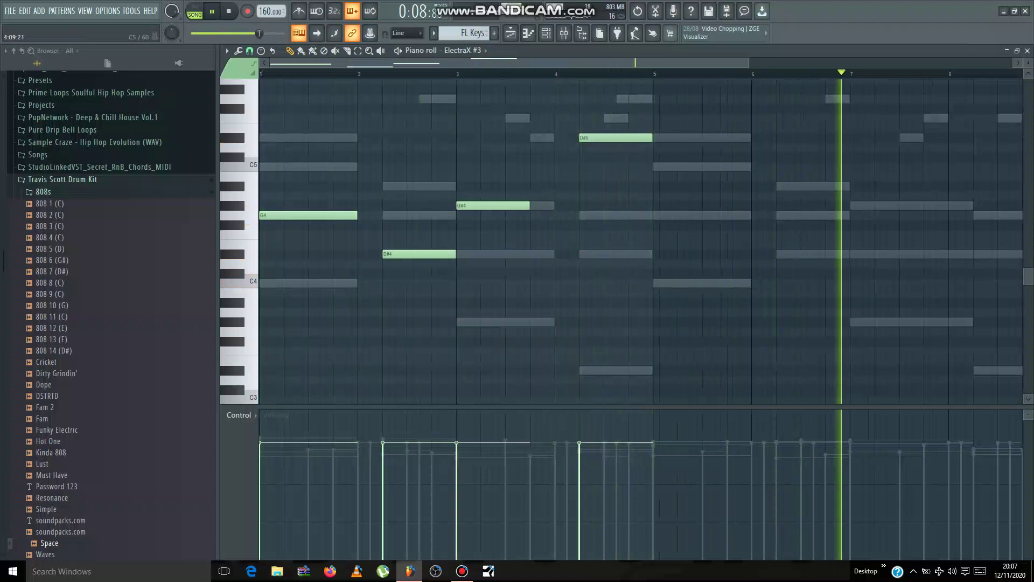
key(ctrl+b)
key(ctrl+Up)
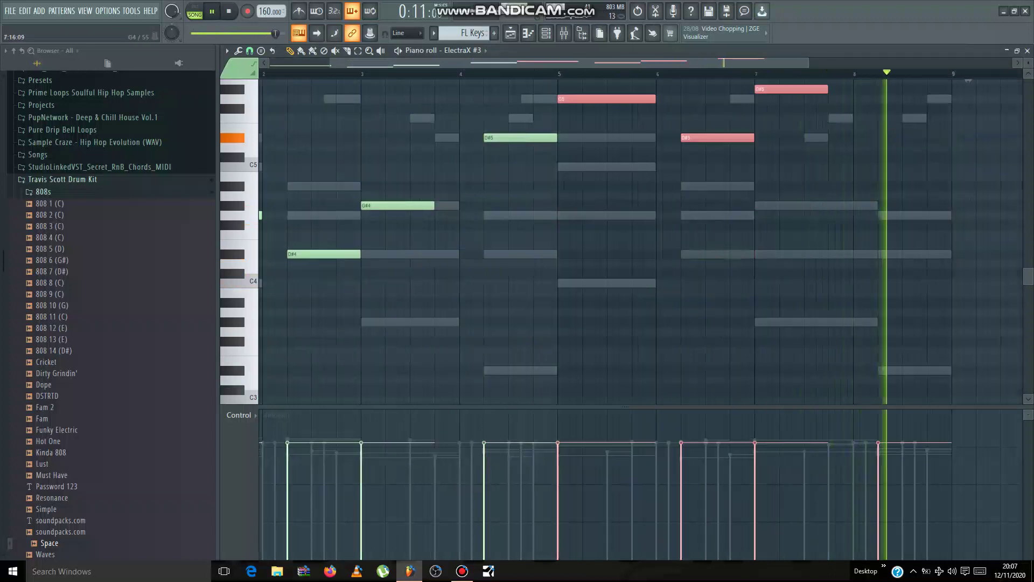
scroll(968, 224, up, 5)
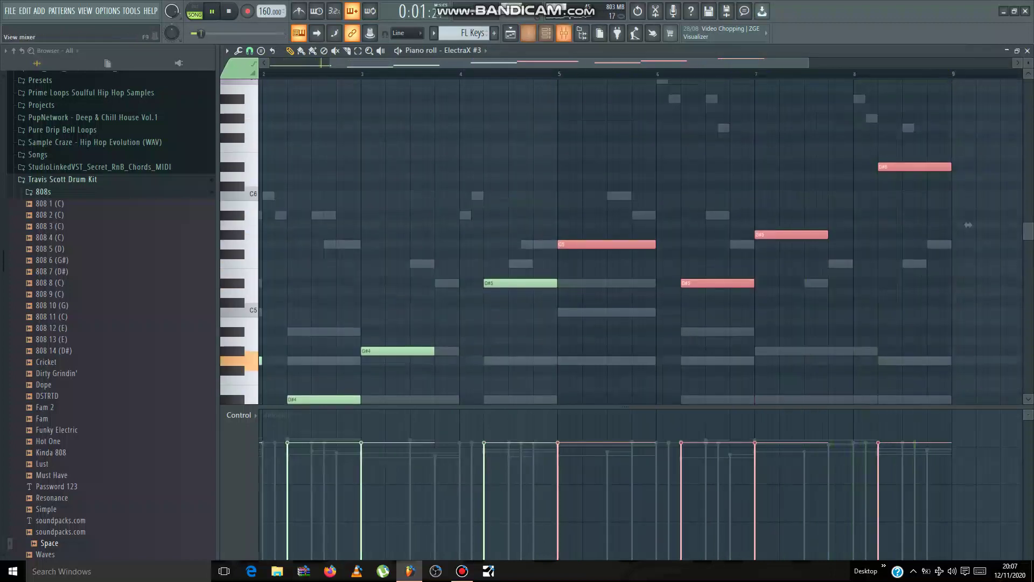
Go back to the playlist, stop playback, and add one more ElectraX channel below ElectraX #3.
key(F6)
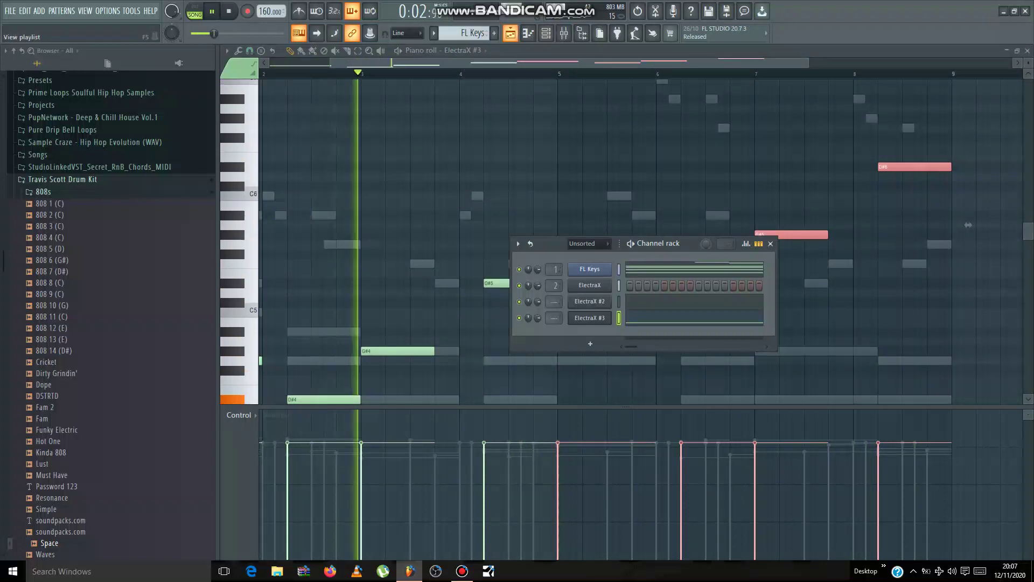
key(F5)
key(space)
key(F6)
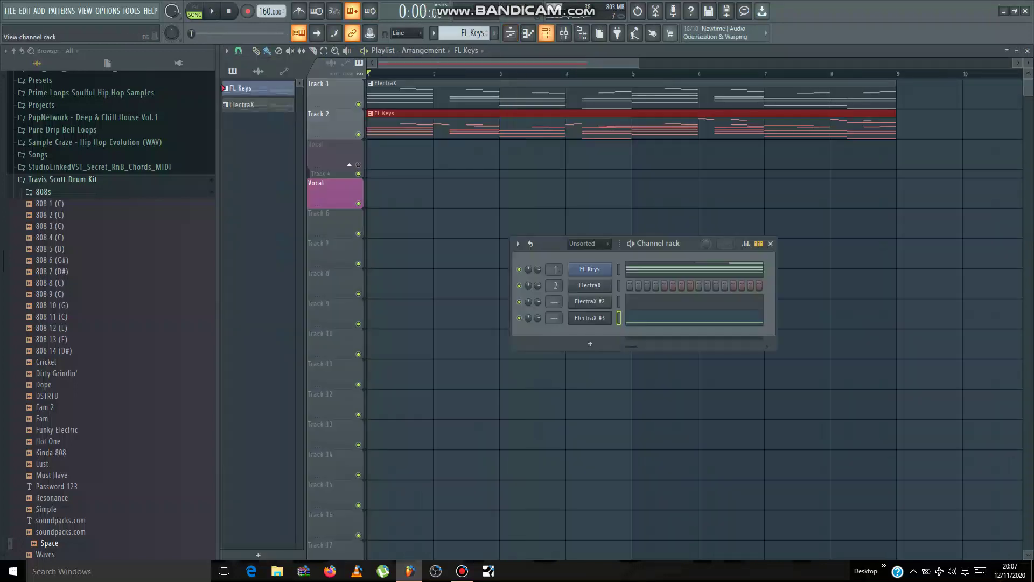
click(587, 342)
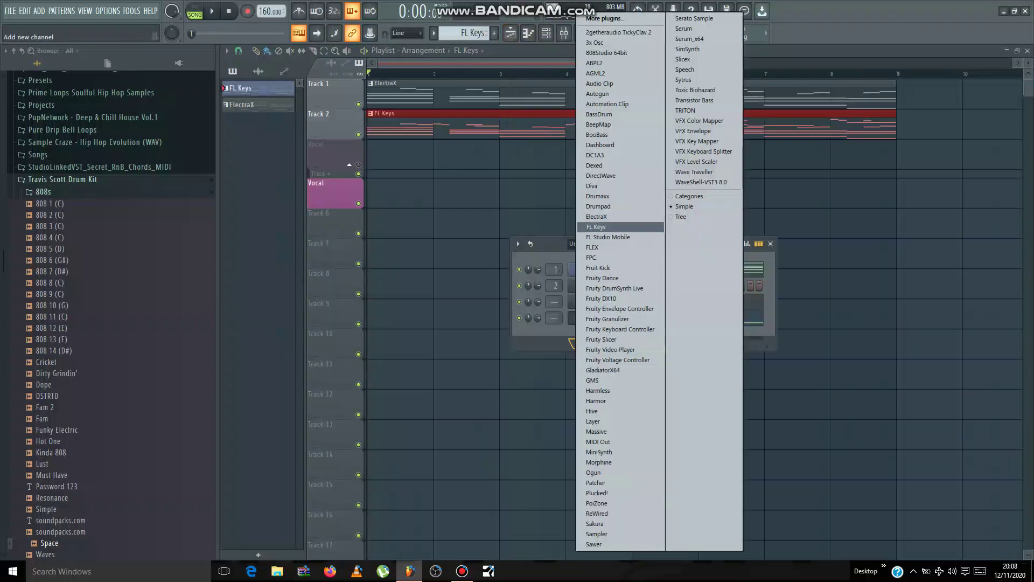
click(596, 217)
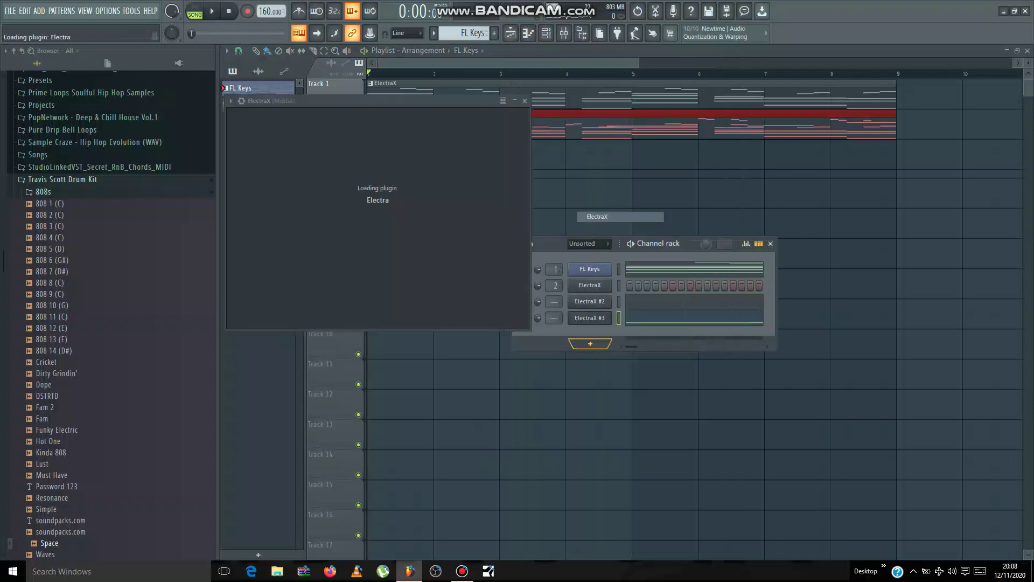
Load the bass - yard.fxp patch from the KC Supreme – Onyx bank into ElectraX #4.
click(426, 118)
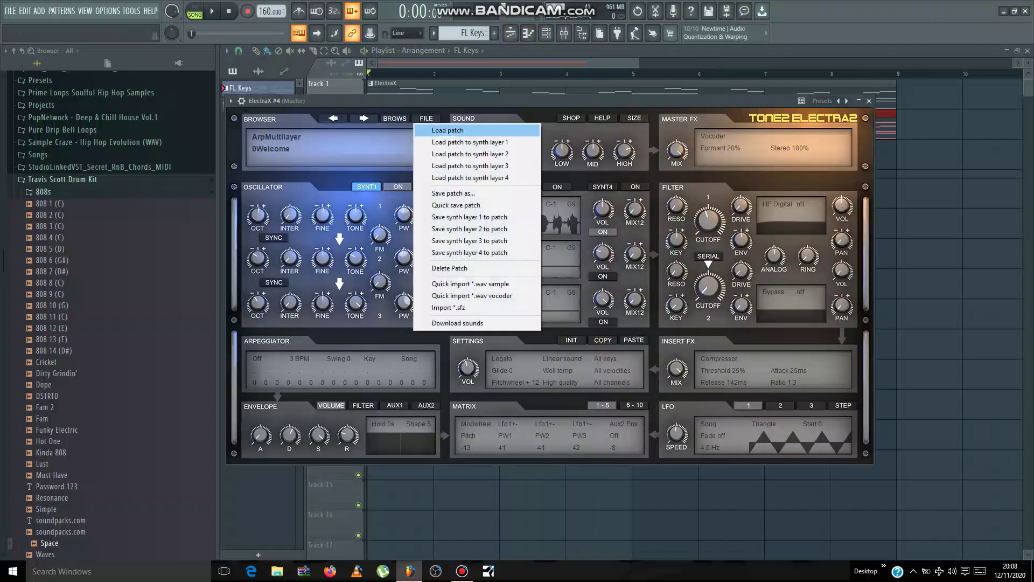
click(447, 129)
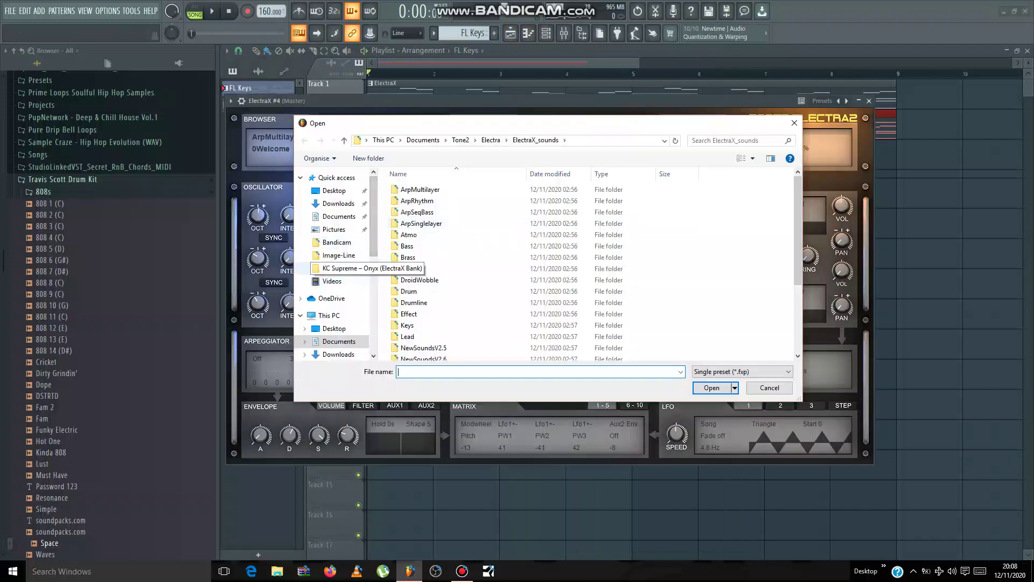
click(345, 267)
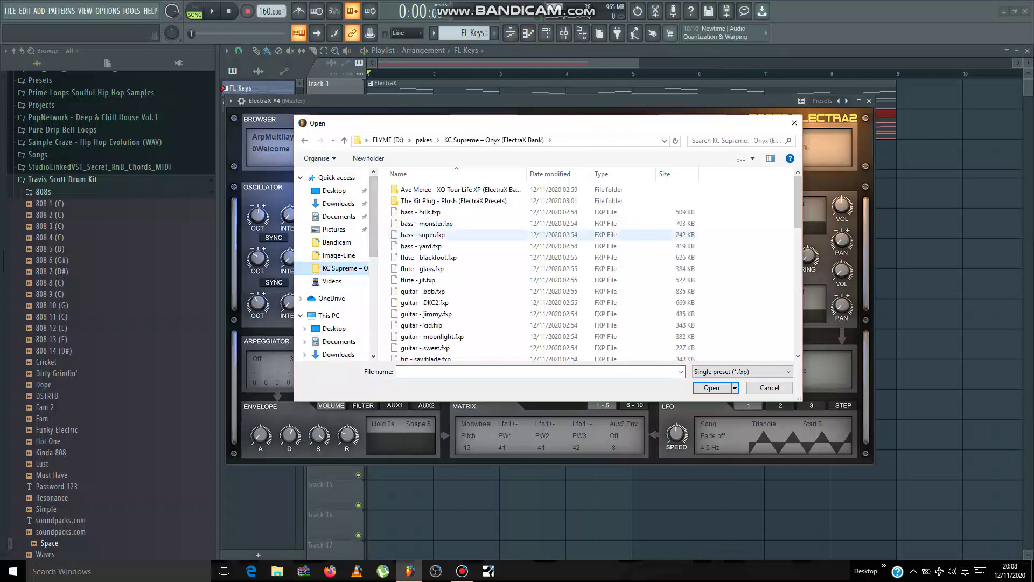
click(421, 246)
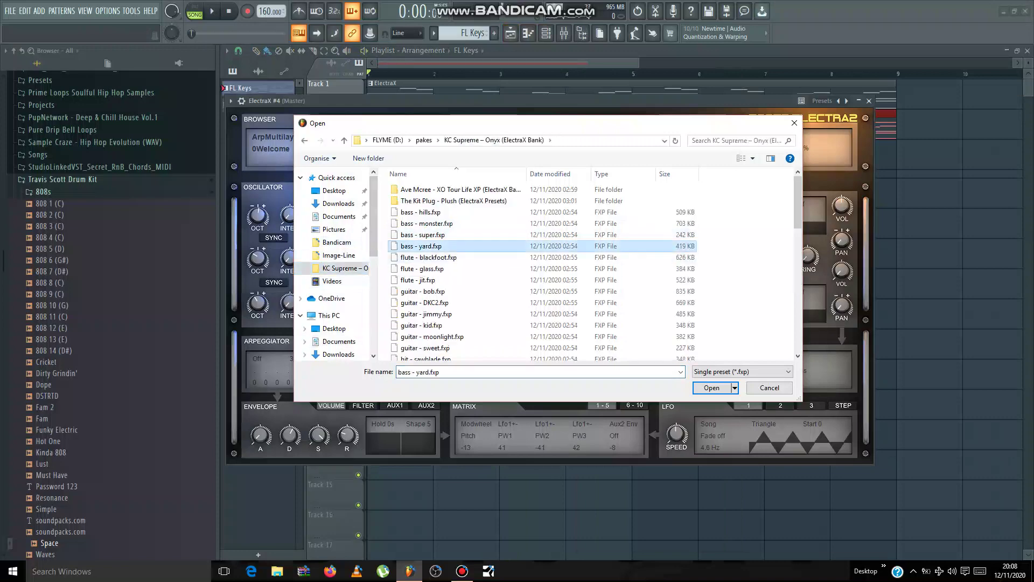
double_click(421, 245)
Load the bass - super.fxp patch into ElectraX #4 in place of the yard bass.
click(426, 118)
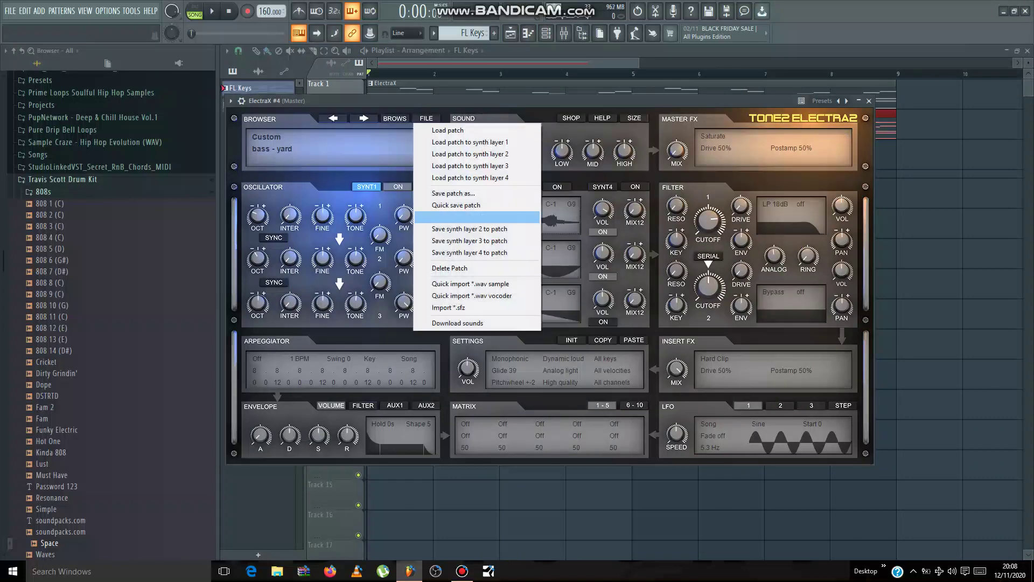
click(448, 130)
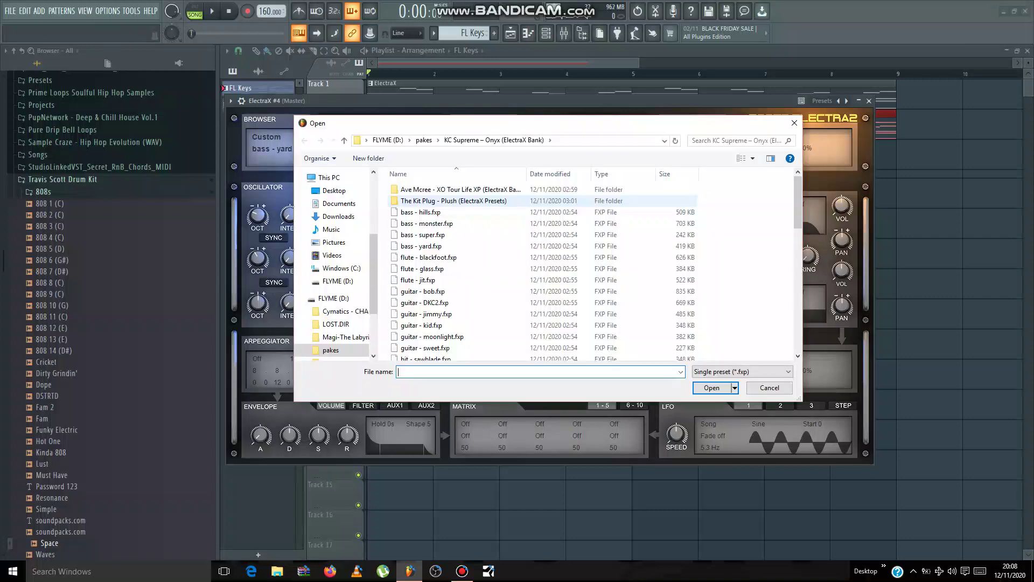
click(426, 235)
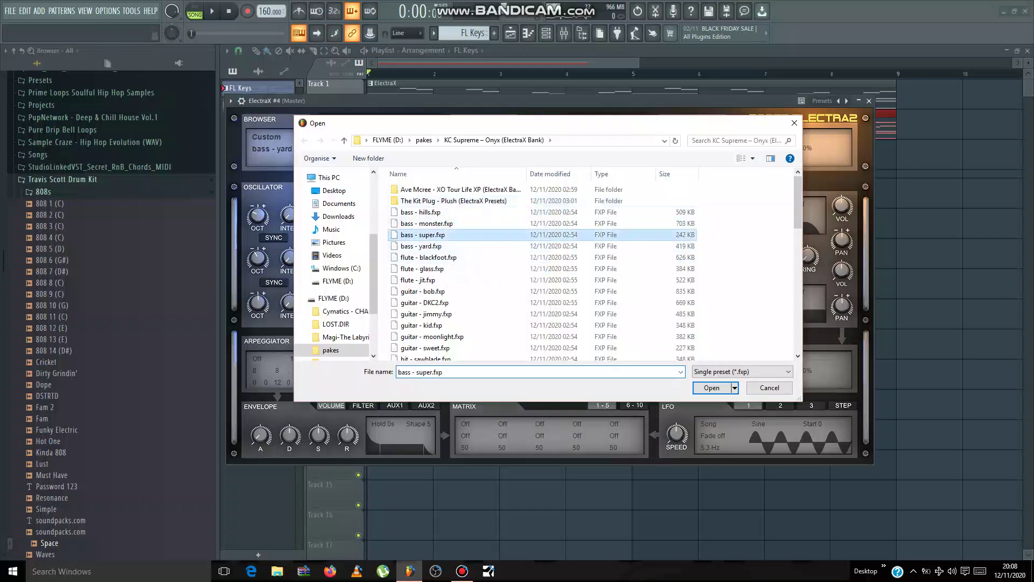
double_click(425, 235)
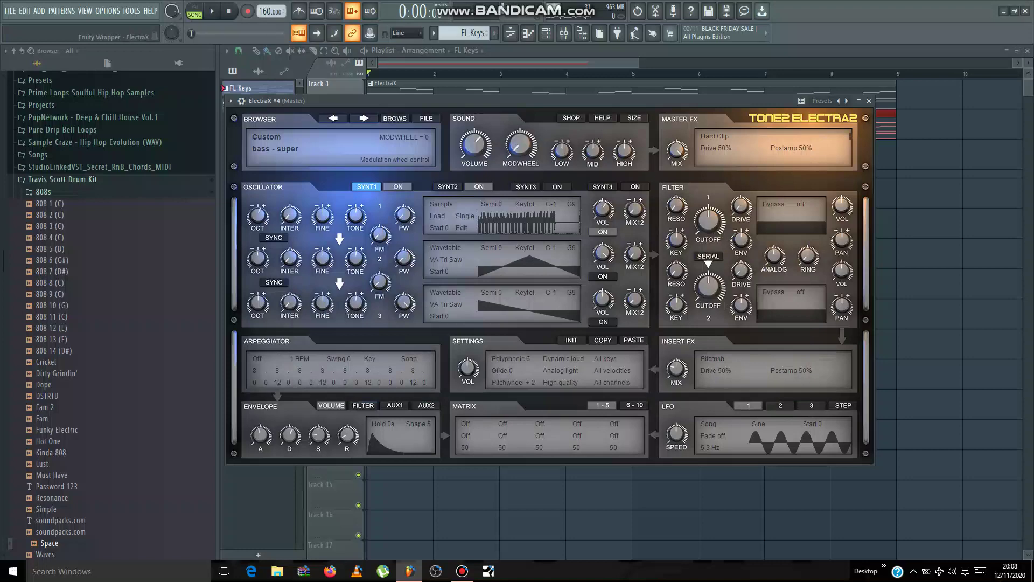
Load the bass - hills.fxp patch into ElectraX #4 in place of the super bass.
click(427, 118)
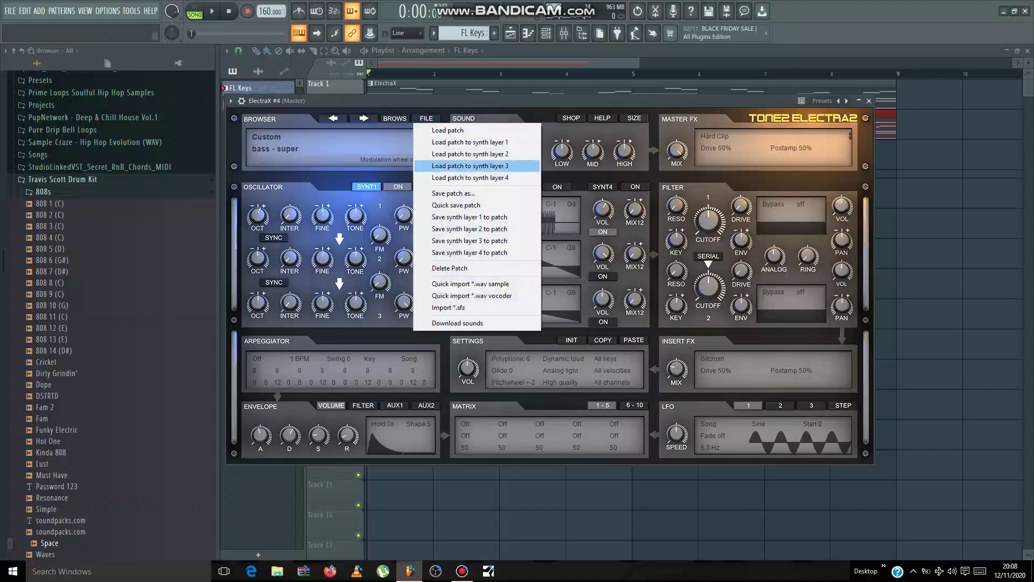
click(448, 130)
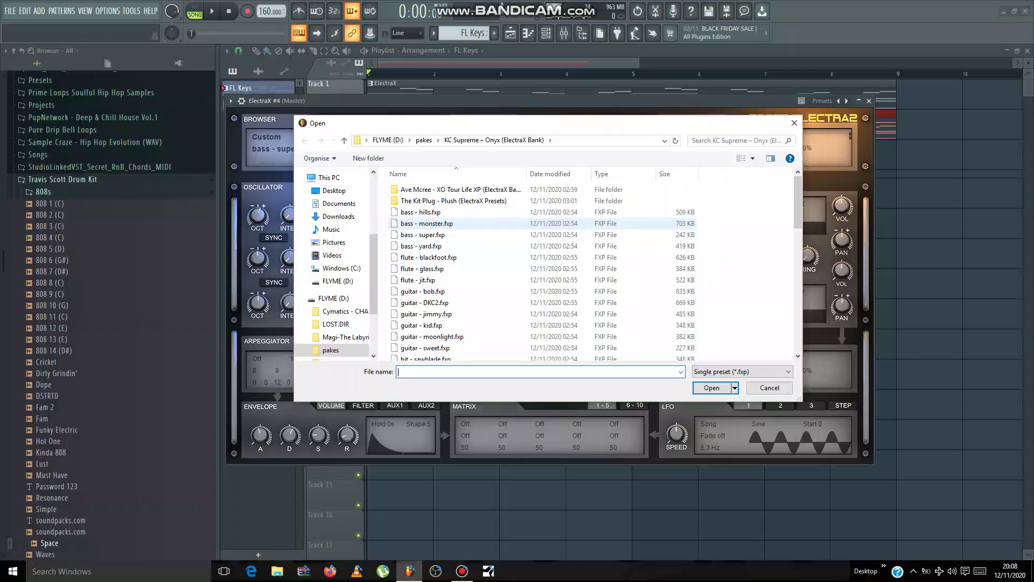
click(421, 211)
key(Return)
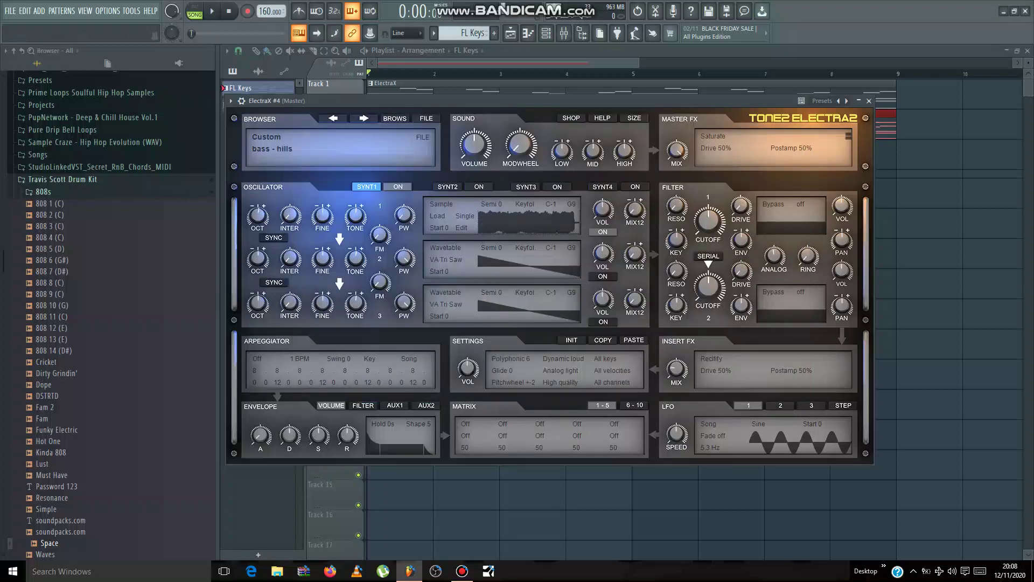
Load BASS - Deep Throat AM.fxp from the Ave Mcree – XO Tour Life XP bank into ElectraX #4, audition it and close the plugin.
click(426, 118)
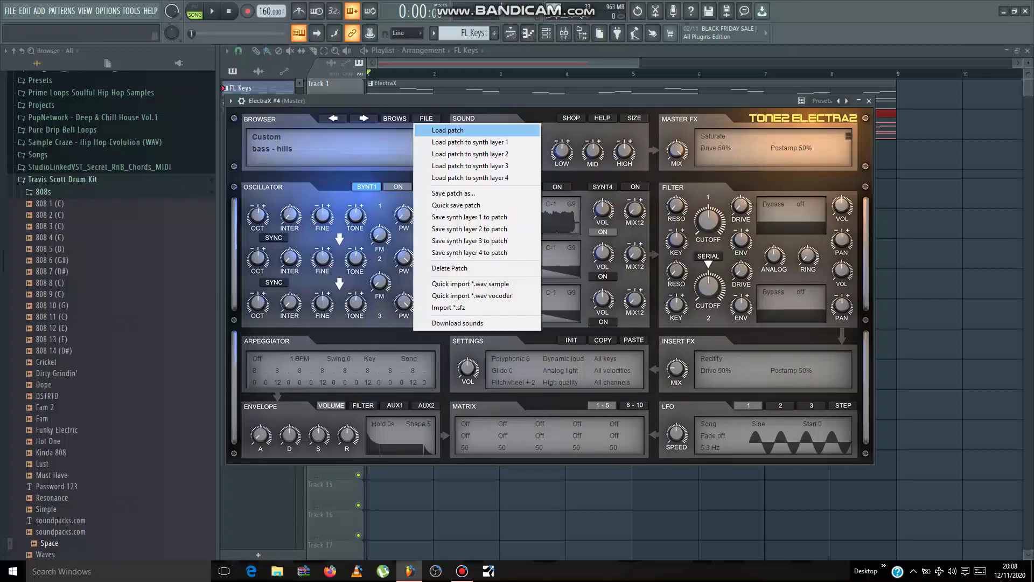
click(447, 130)
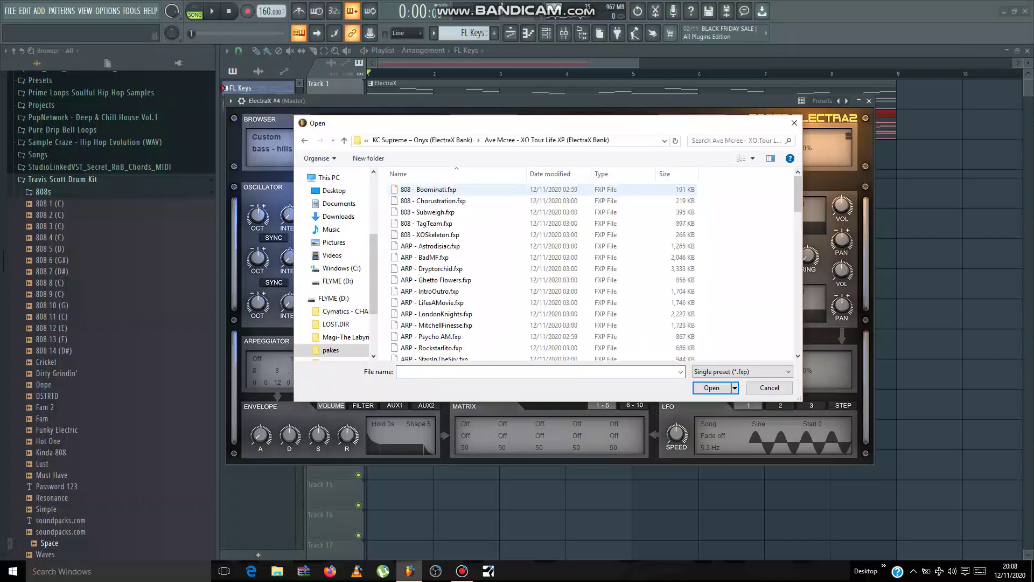
scroll(458, 242, down, 5)
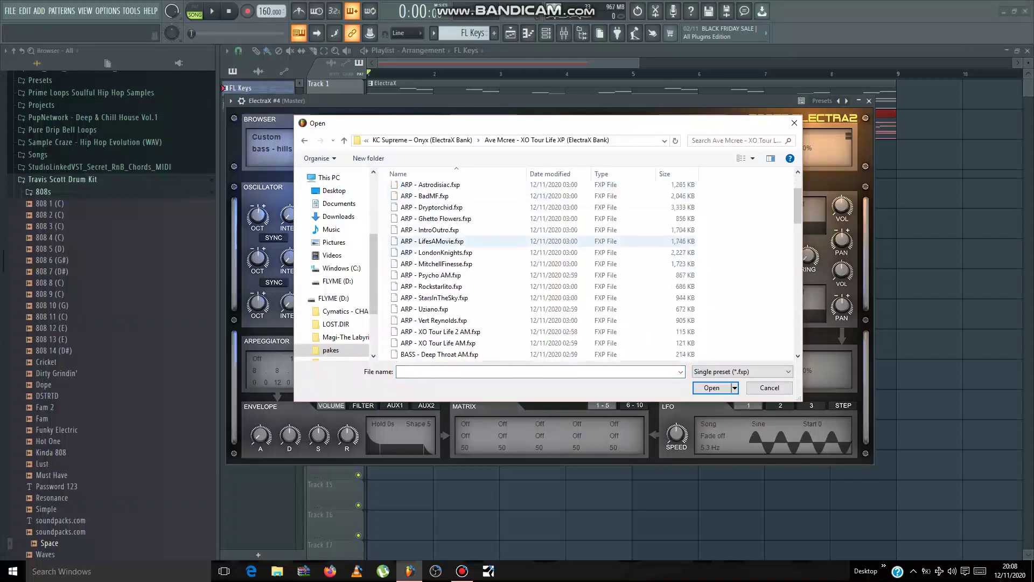
click(457, 252)
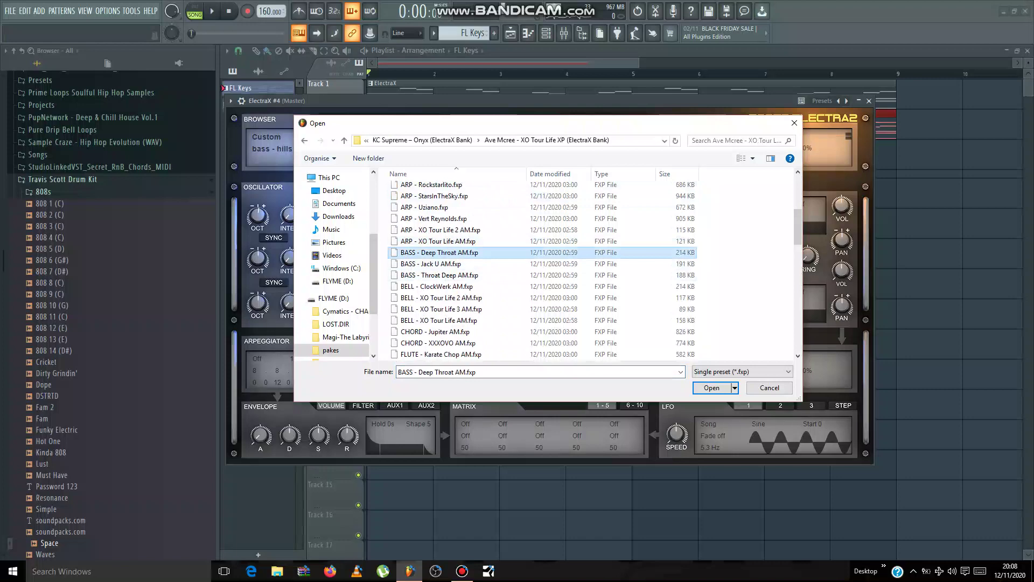
double_click(458, 252)
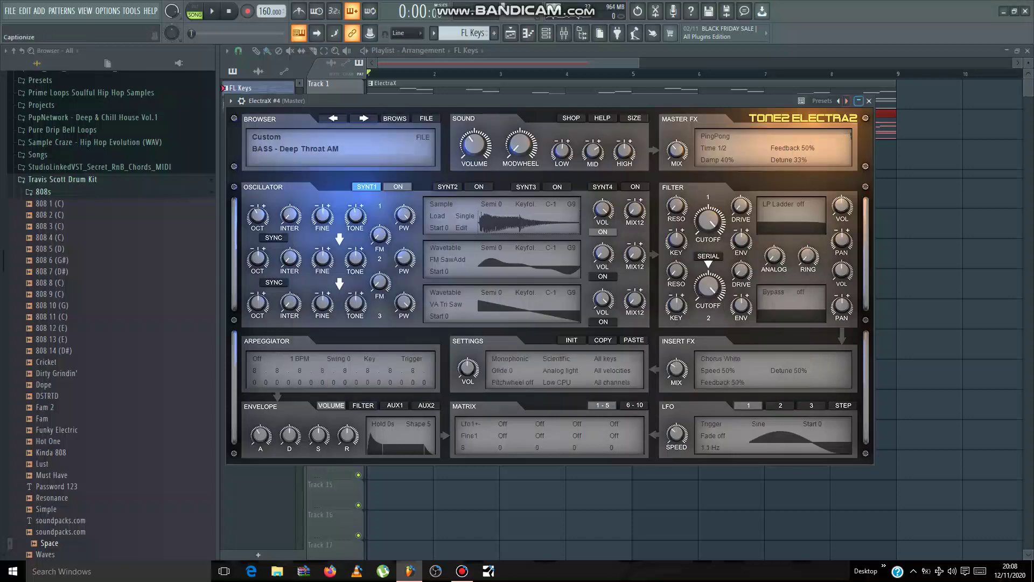
key(z)
key(c)
click(869, 101)
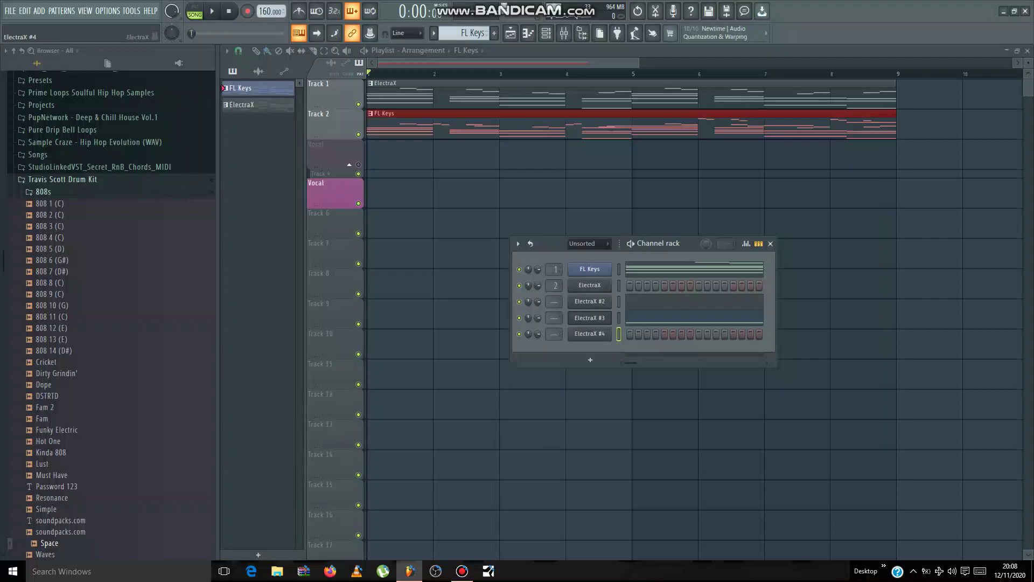
Open the piano roll of ElectraX #4 and draw a one-bar C4 note in bar 1.
right_click(589, 333)
click(603, 337)
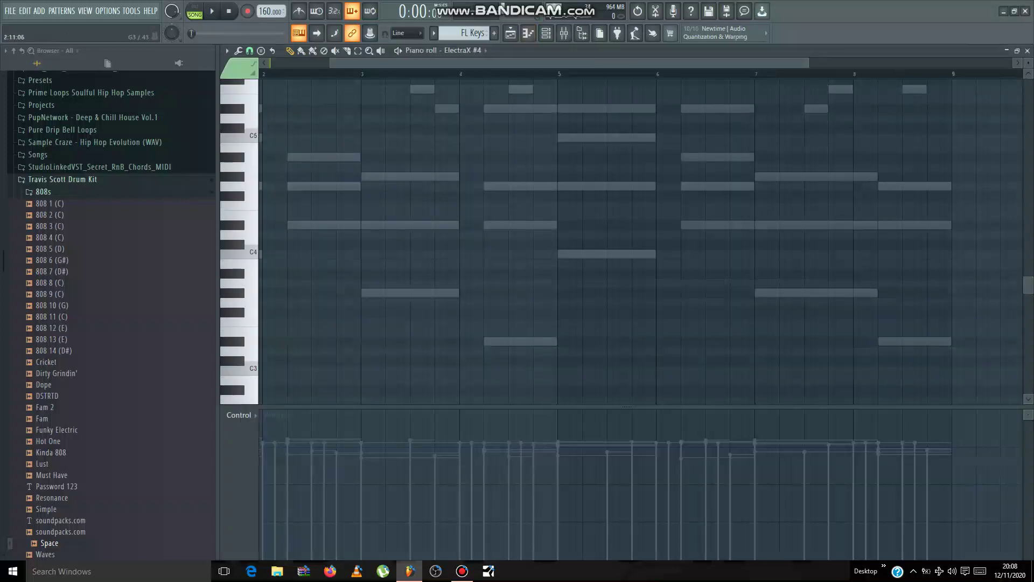
scroll(641, 240, up, 3)
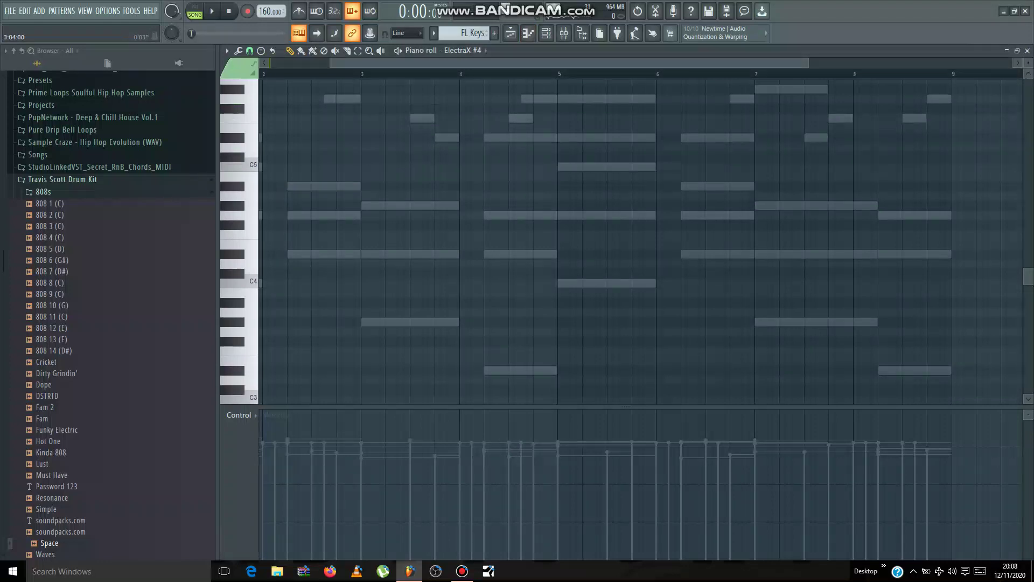
scroll(641, 240, left, 2)
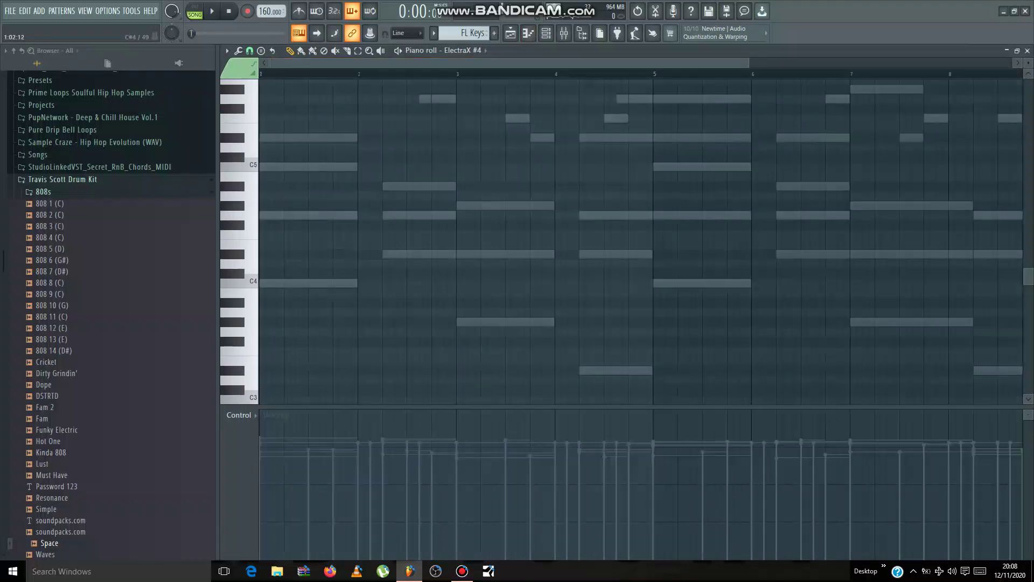
click(266, 282)
drag(332, 283, 350, 282)
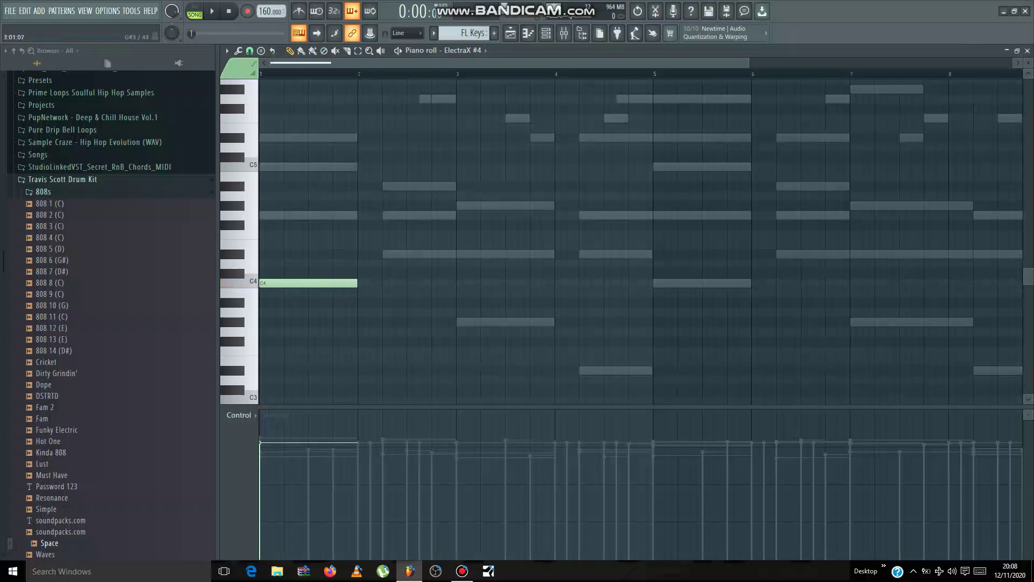
Add bass notes G#3 in bar 3, D#3 from beat 2 of bar 4, C4 in bar 5 and D#4 from beat 2 of bar 2.
click(459, 322)
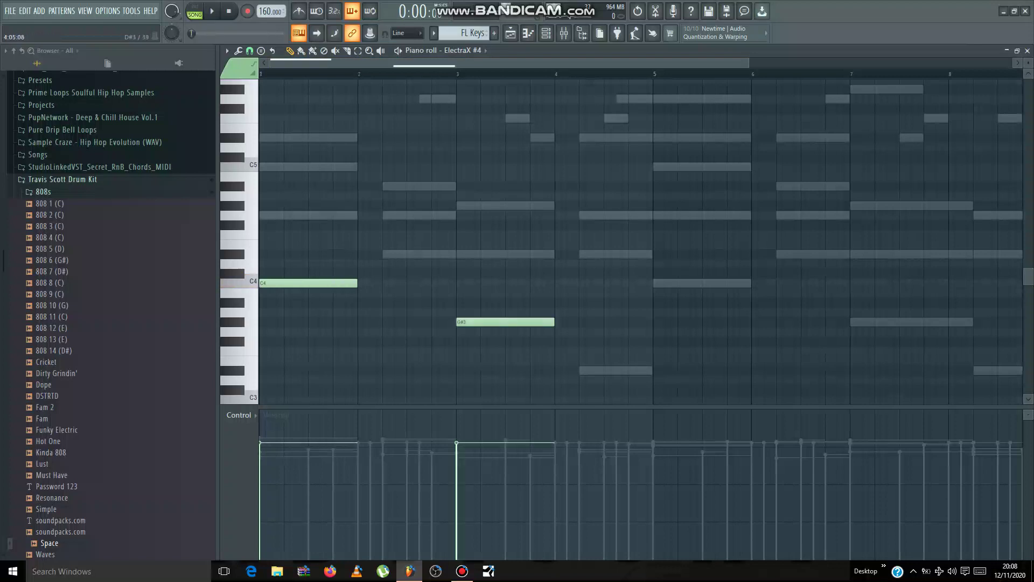
click(580, 370)
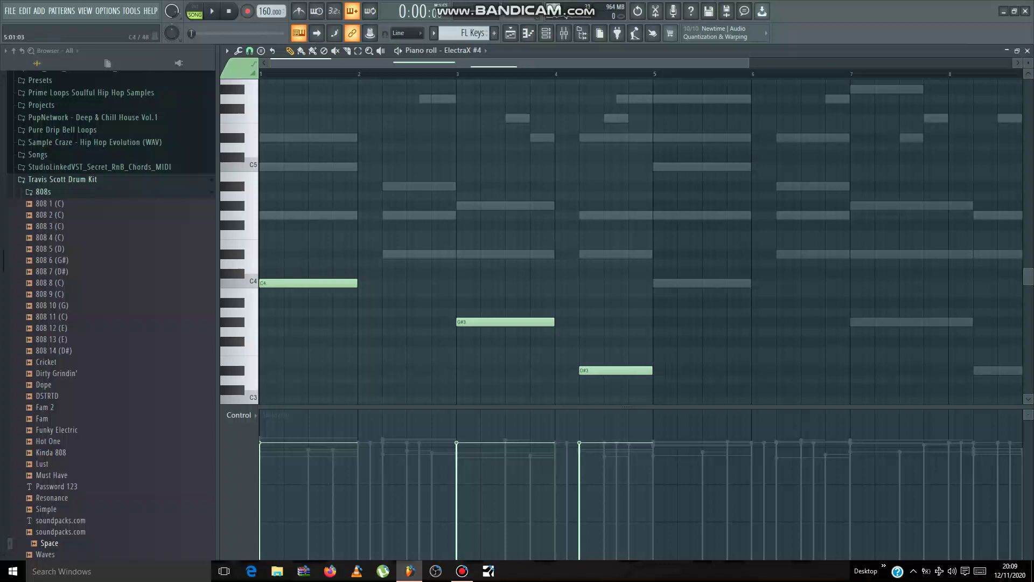
click(655, 283)
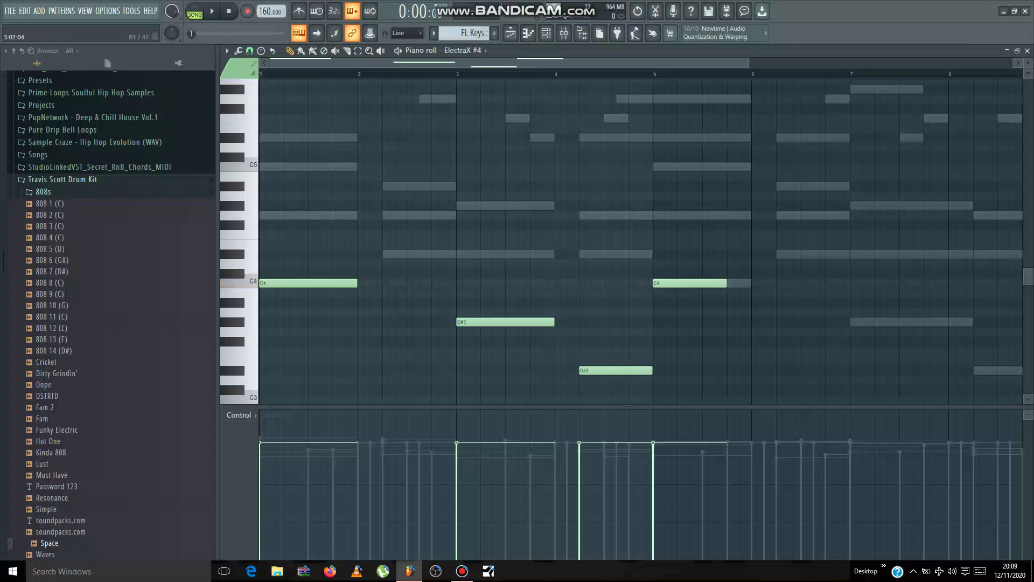
click(385, 254)
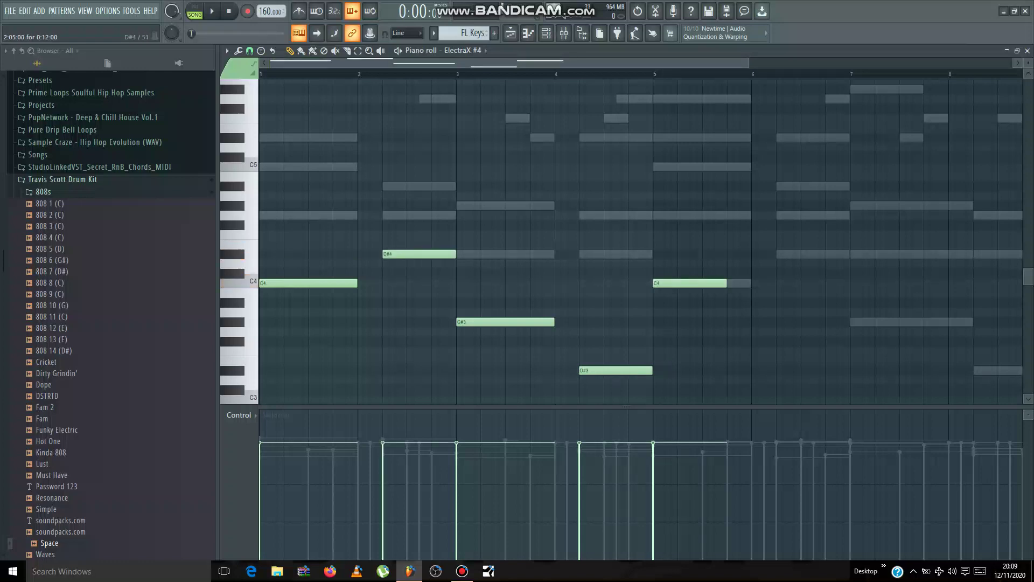
Play back the bass line, replace the C4 in bar 5 with a copy of the four-bar pattern, and deselect the notes.
key(space)
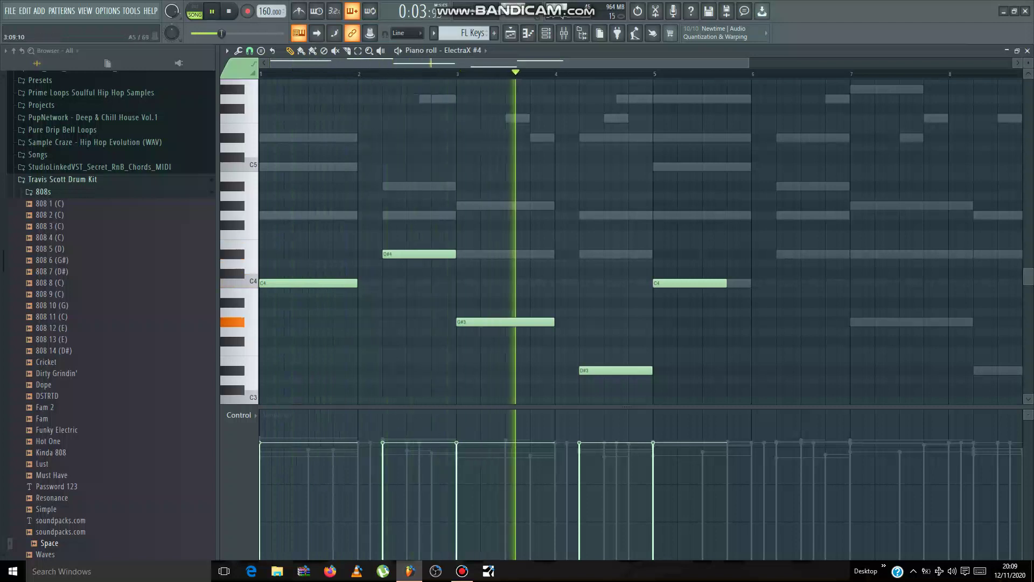
scroll(508, 64, down, 2)
key(space)
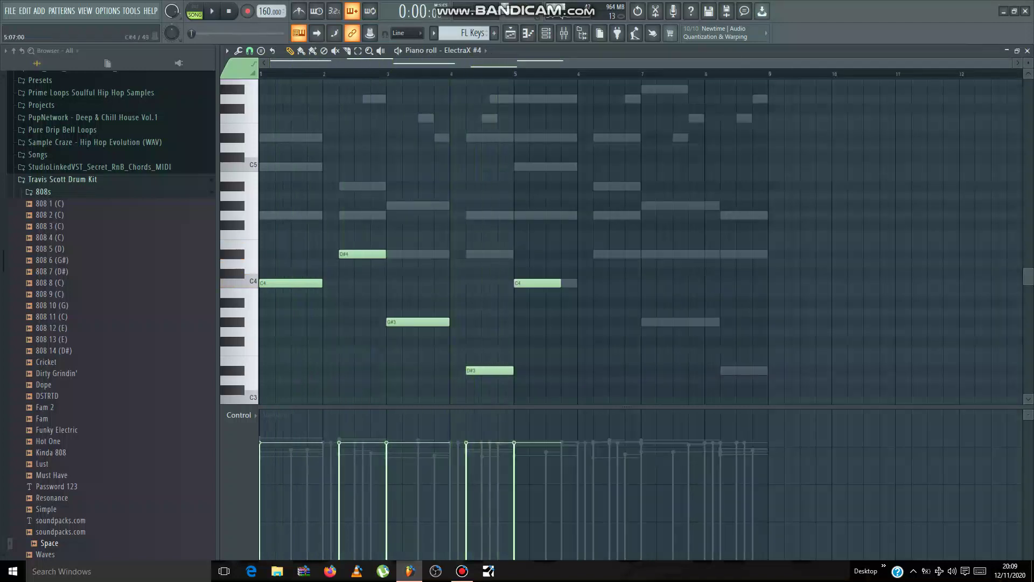
right_click(547, 283)
key(ctrl+b)
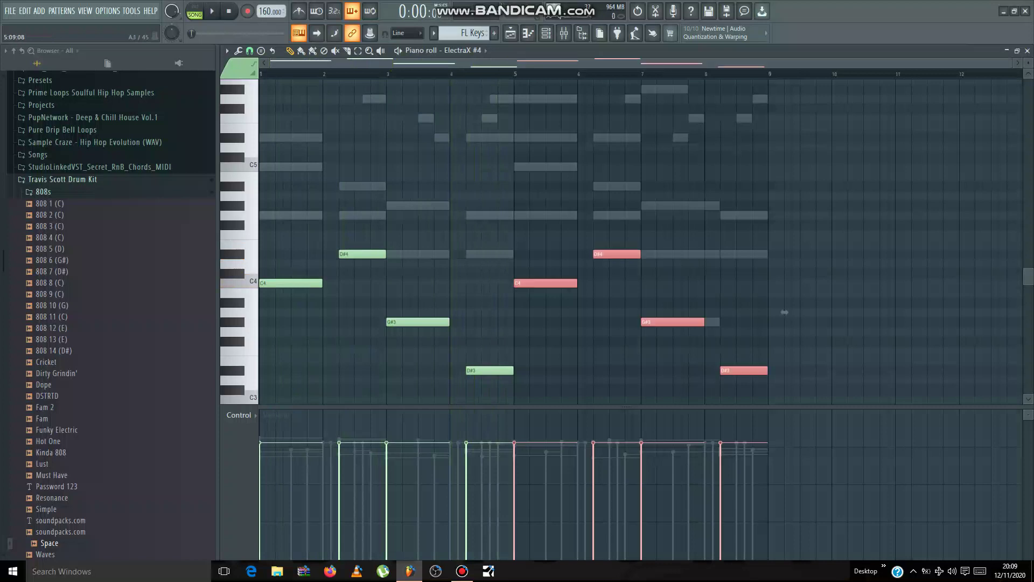
key(ctrl+d)
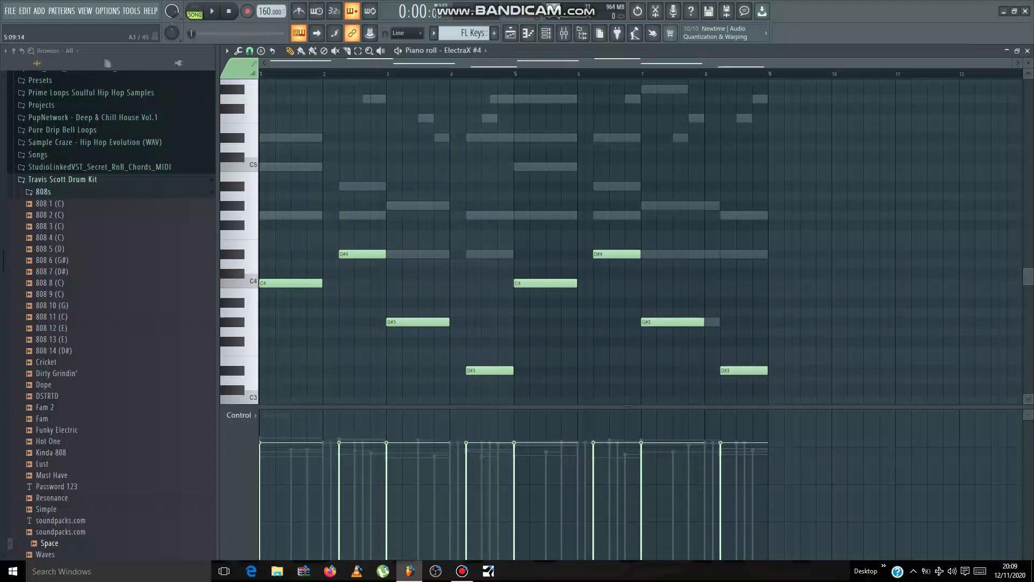
Lower the whole ElectraX #4 bass line by one octave and play back its start.
key(ctrl+Down)
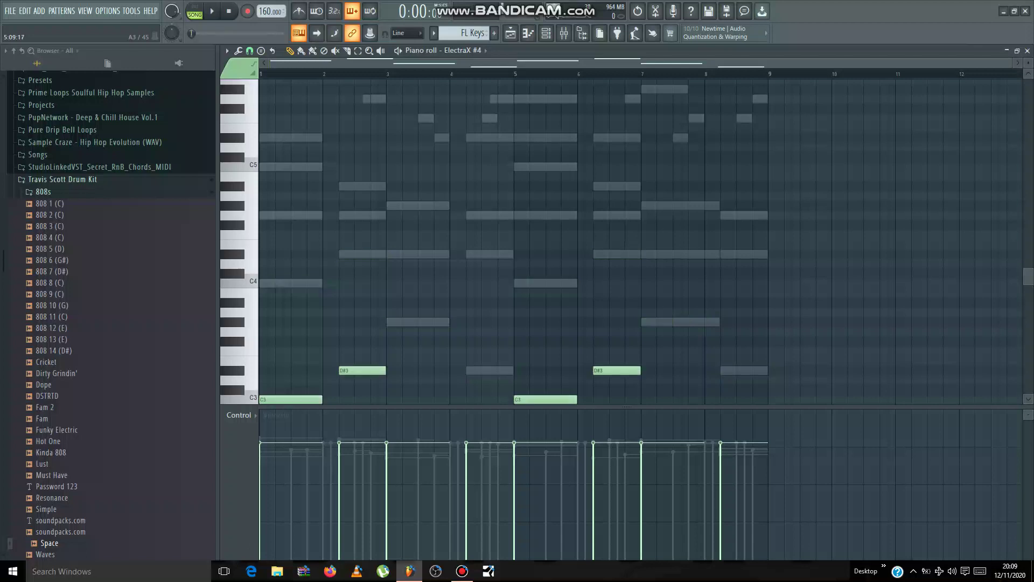
key(space)
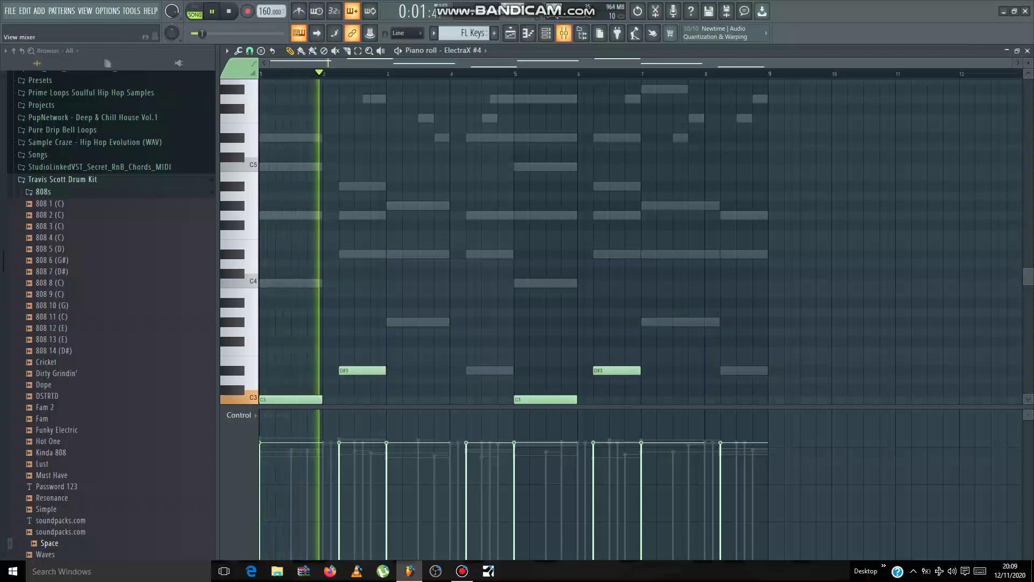
key(space)
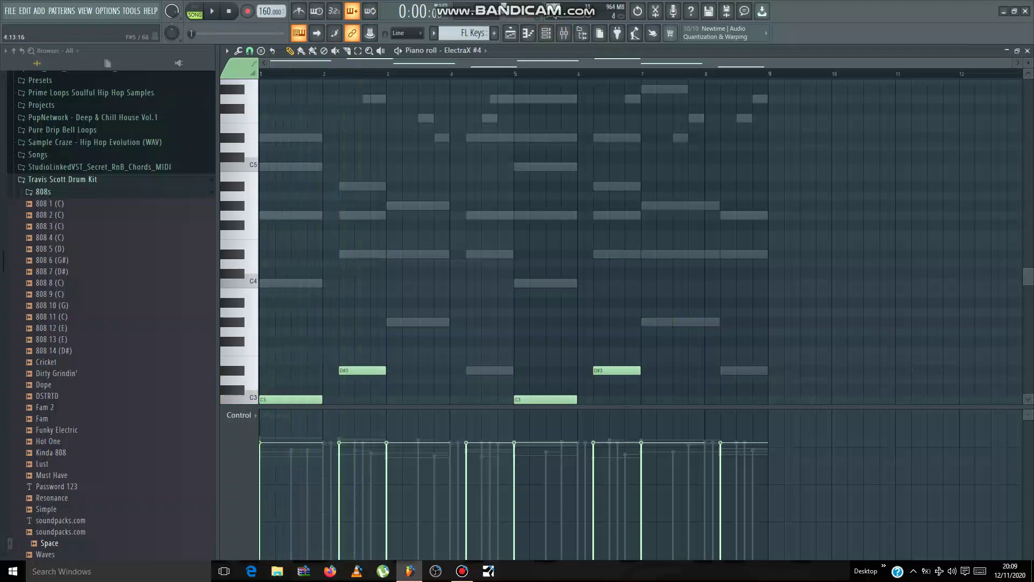
Load BASS - Throat Deep AM.fxp from the XO Tour Life XP bank into ElectraX #4.
click(546, 33)
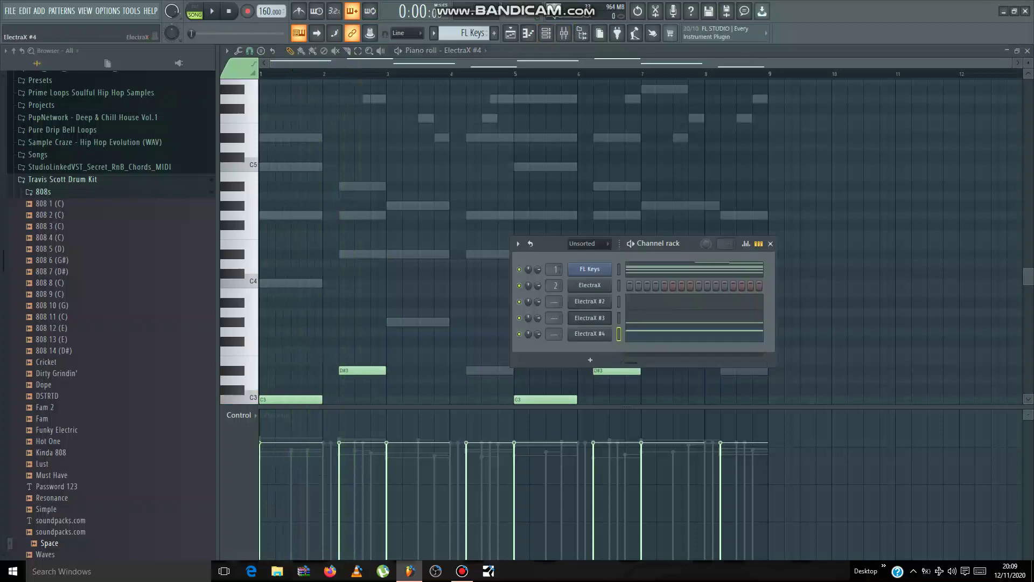
click(590, 334)
click(426, 118)
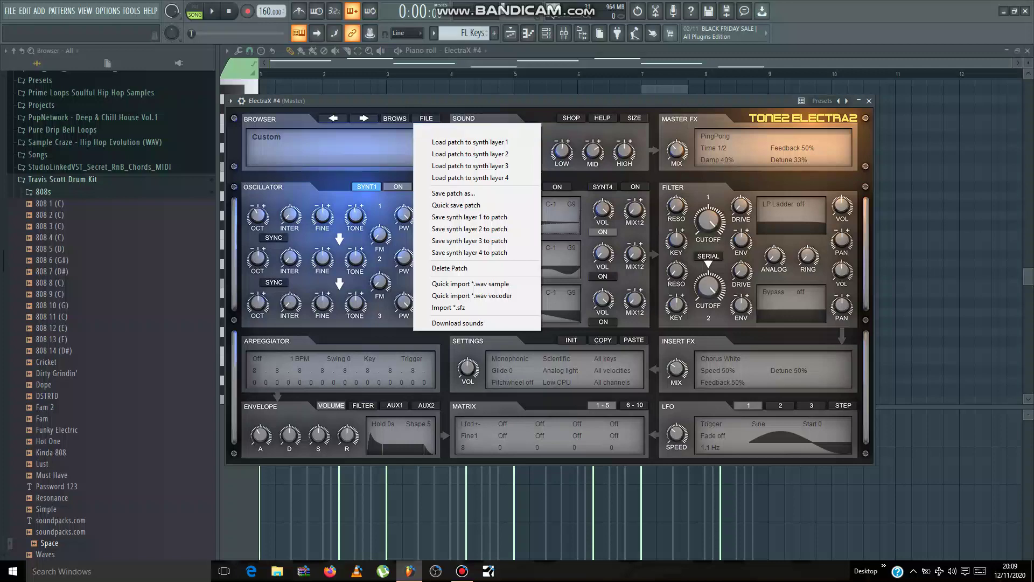
click(447, 131)
scroll(458, 263, down, 3)
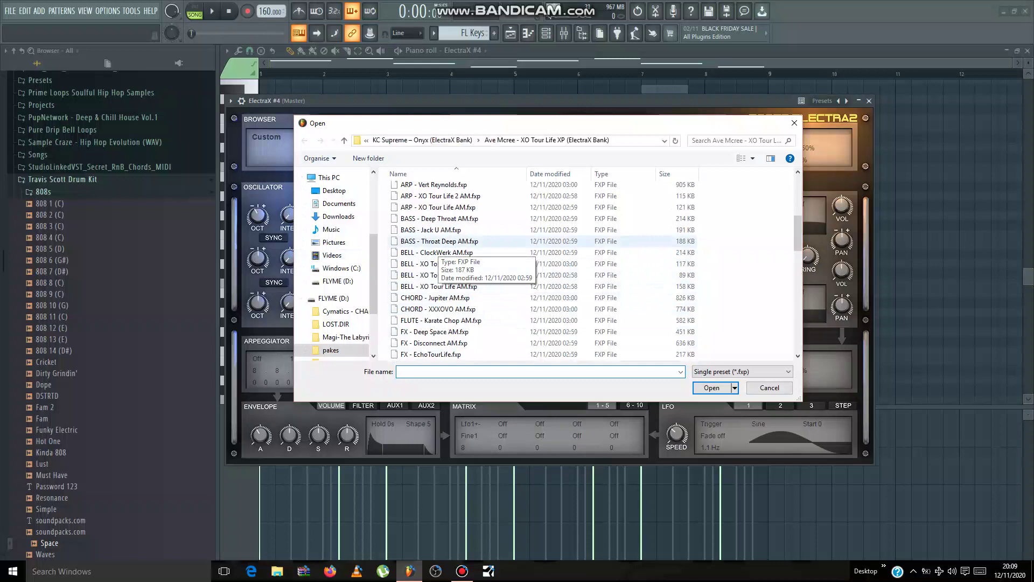
click(439, 242)
key(Return)
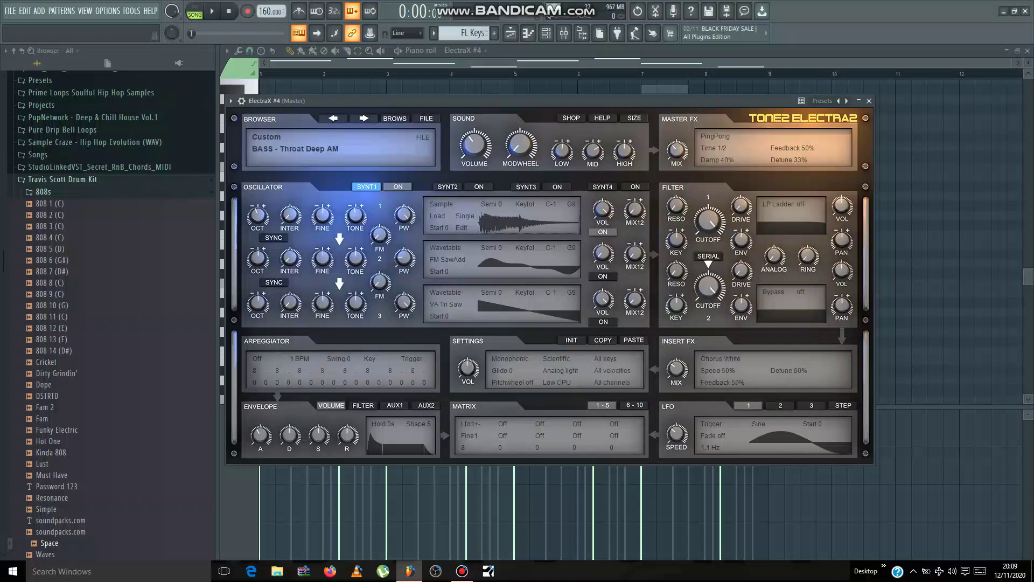
Start playback, close the plugin and channel rack, and raise all the bass notes by one octave.
key(space)
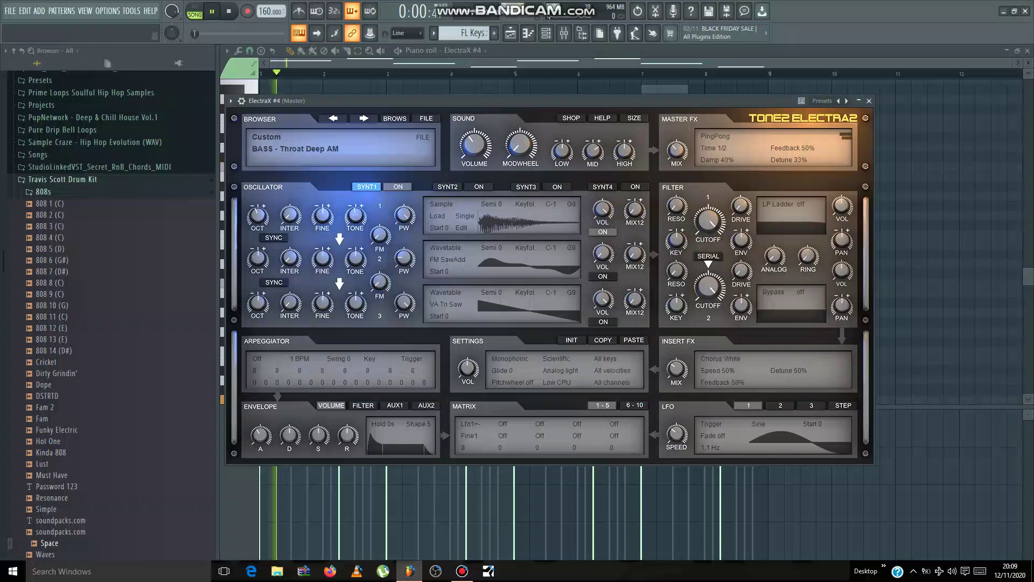
key(Escape)
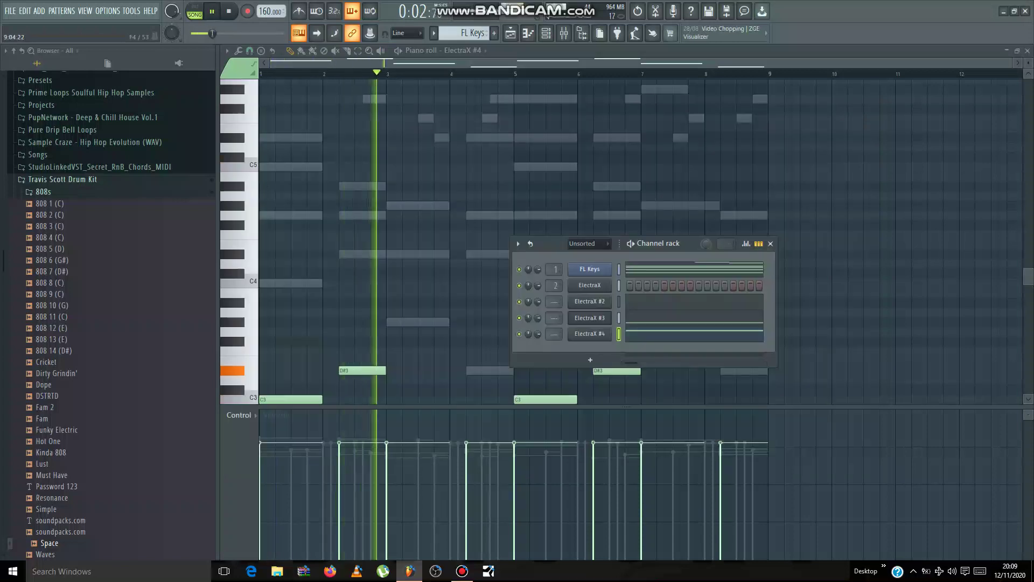
click(770, 243)
key(ctrl+Up)
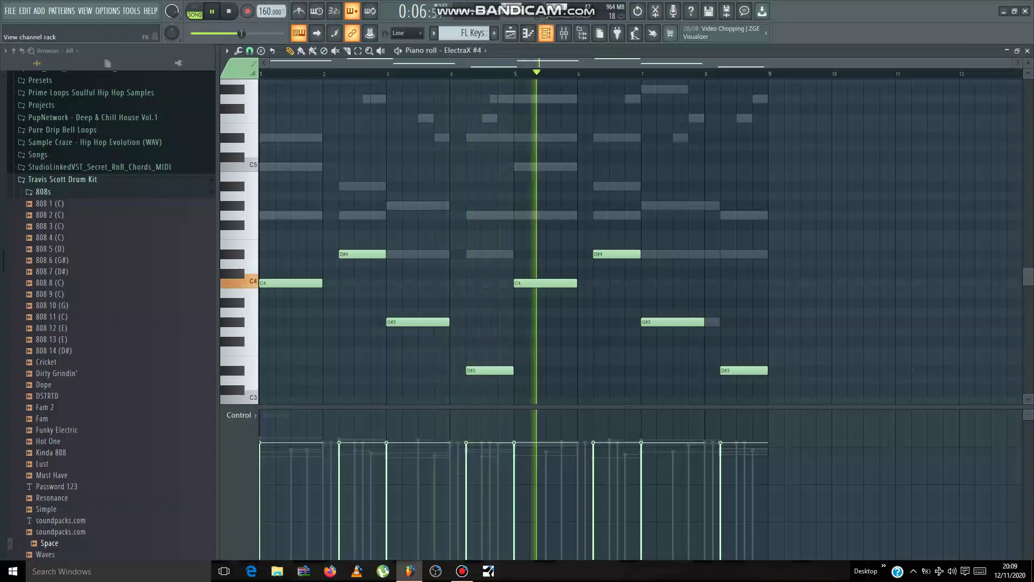
Reopen ElectraX #4 during playback and start loading another patch file into it.
click(546, 33)
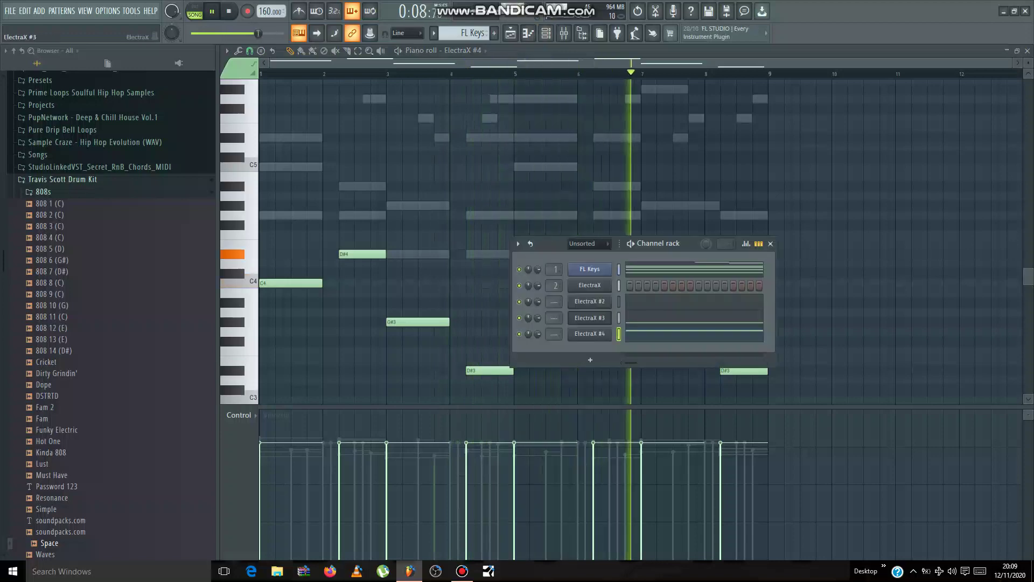
click(590, 334)
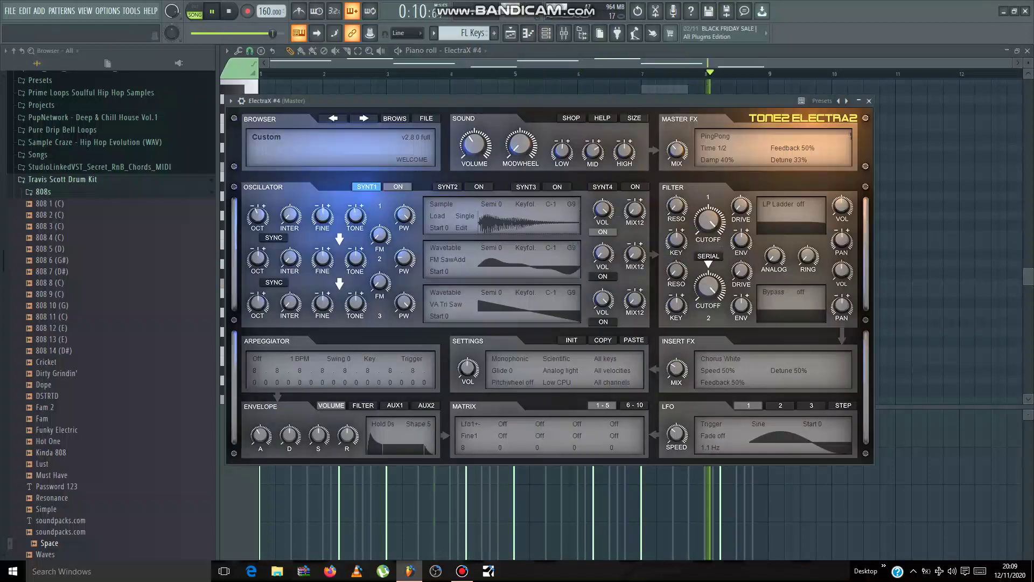
click(426, 118)
click(447, 131)
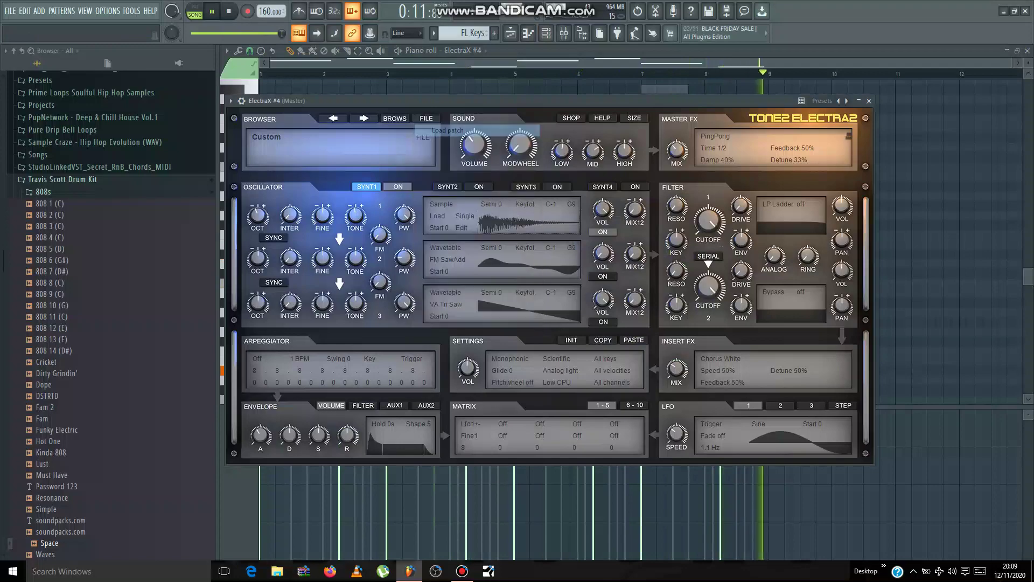